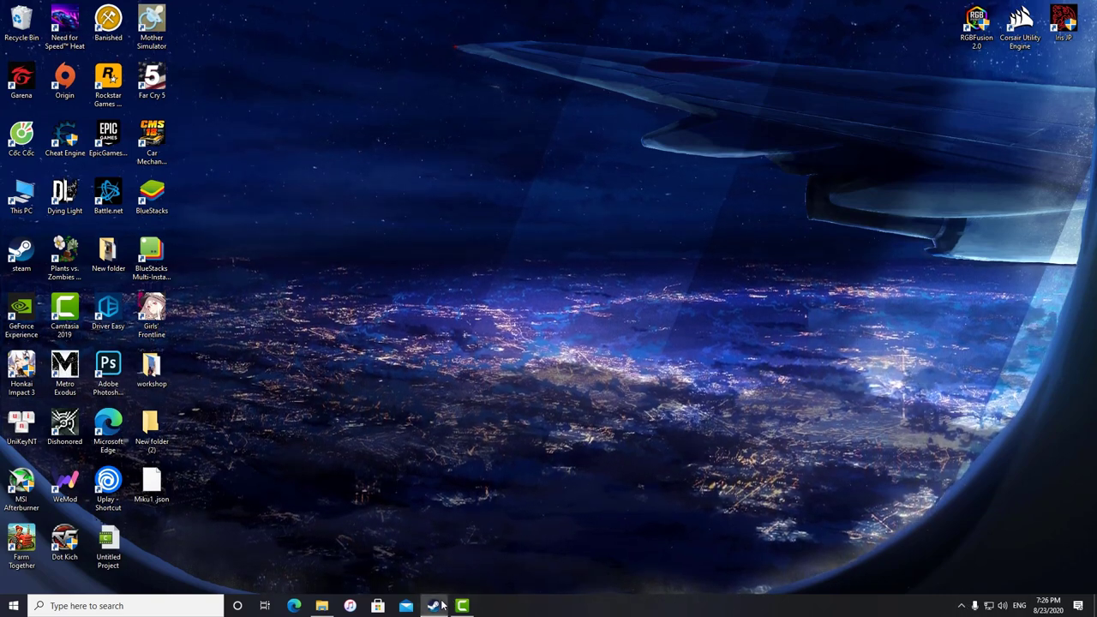
- Look over the UNCATEGORIZED games in the Steam library, then minimize Steam
click(439, 605)
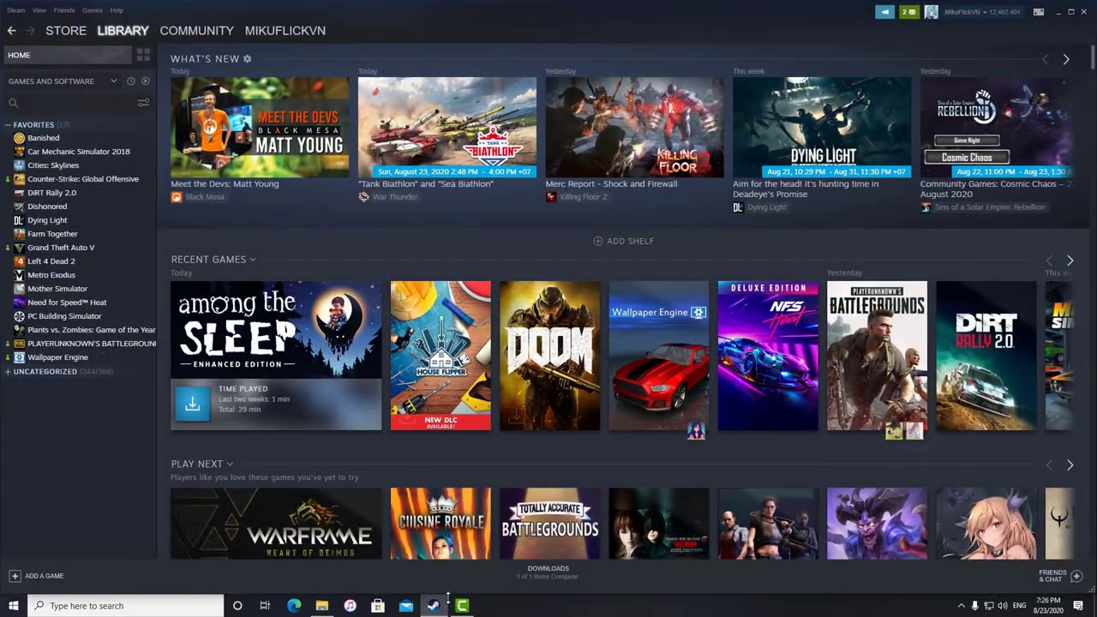
click(15, 375)
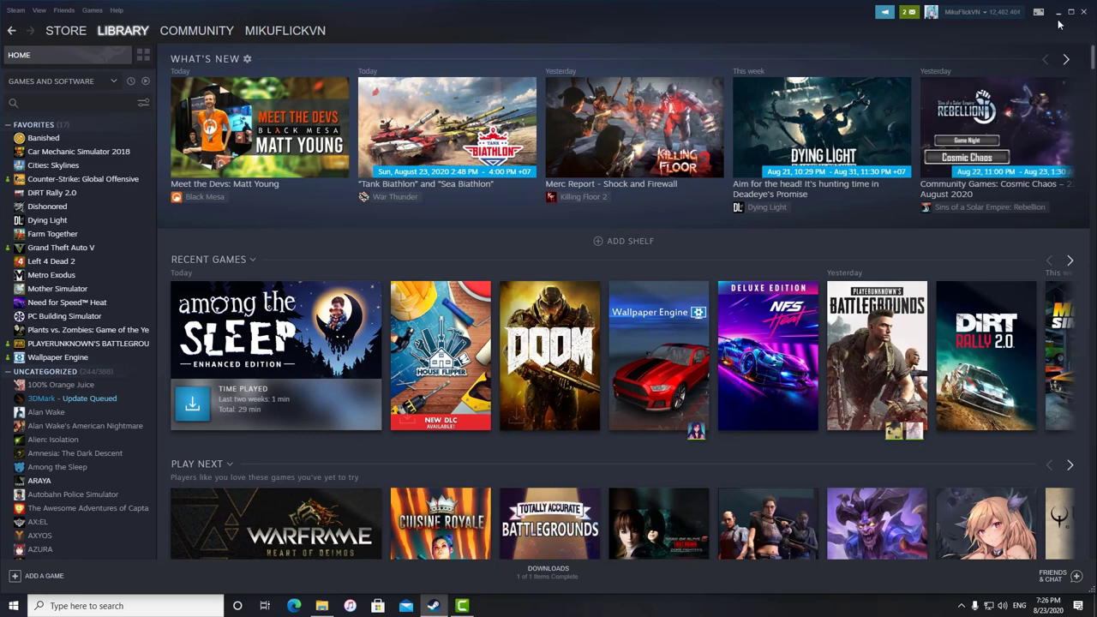
click(1059, 12)
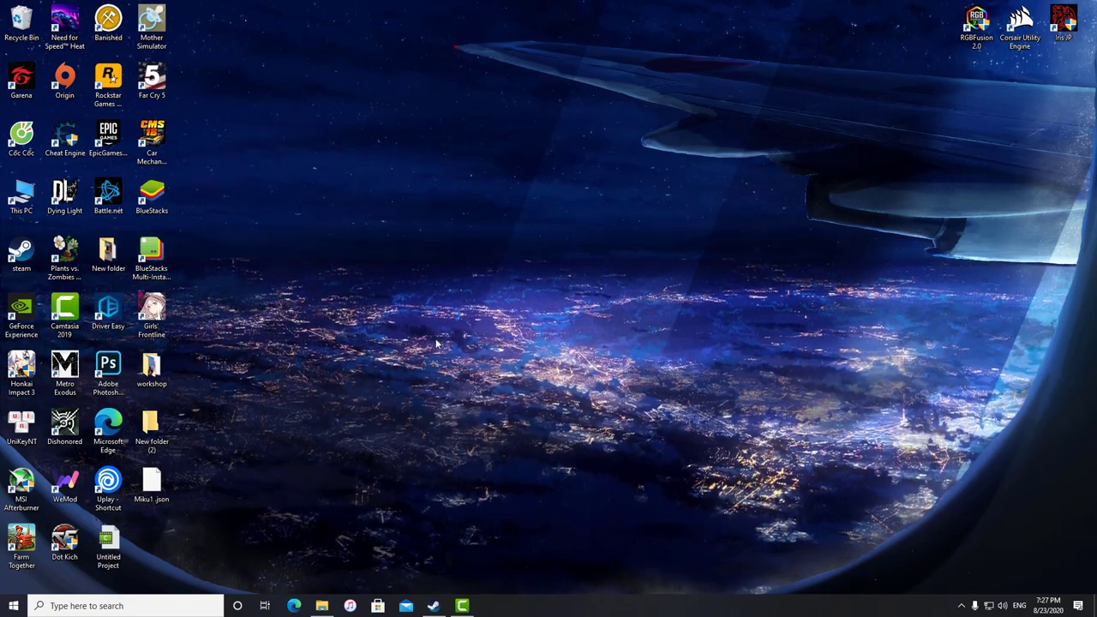
- Launch Cốc Cốc, go to YouTube and open the latest comment notification's thread
double_click(18, 142)
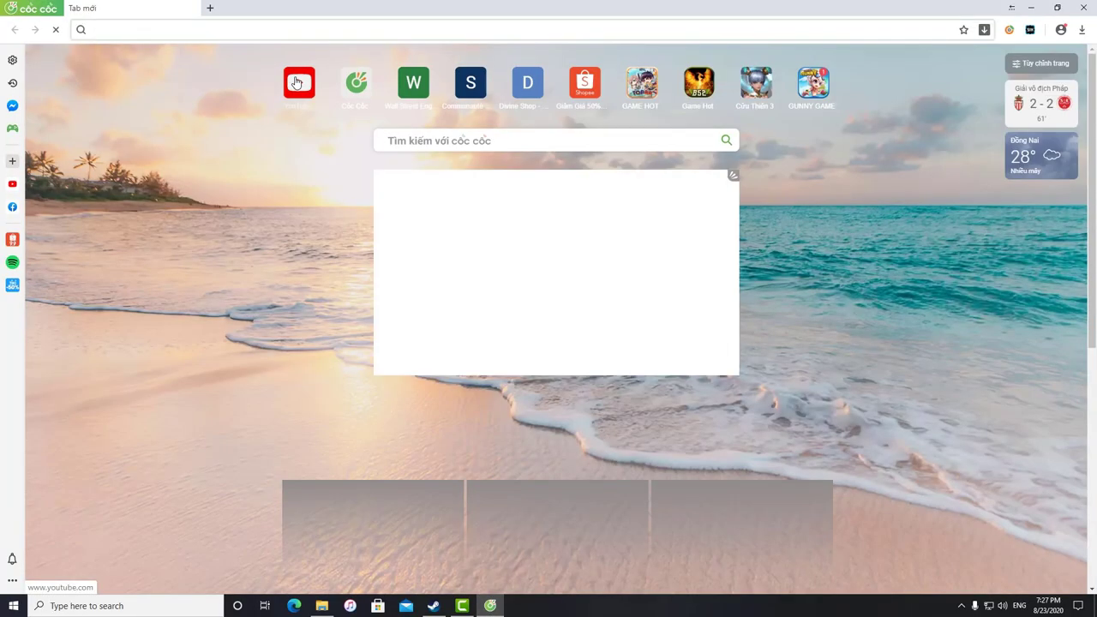
click(296, 81)
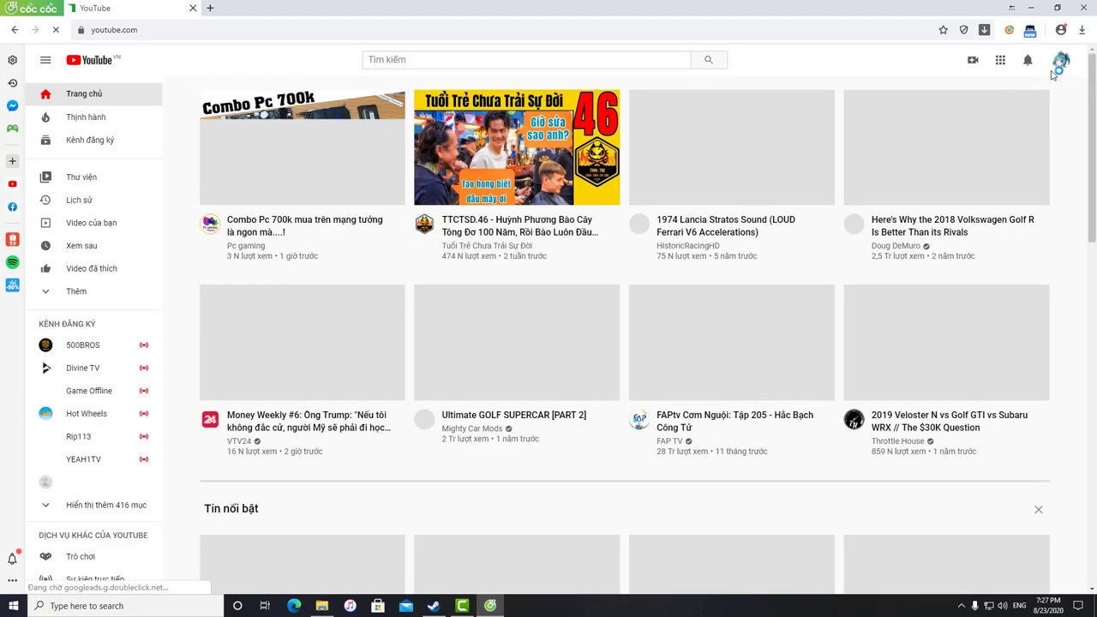
click(1032, 61)
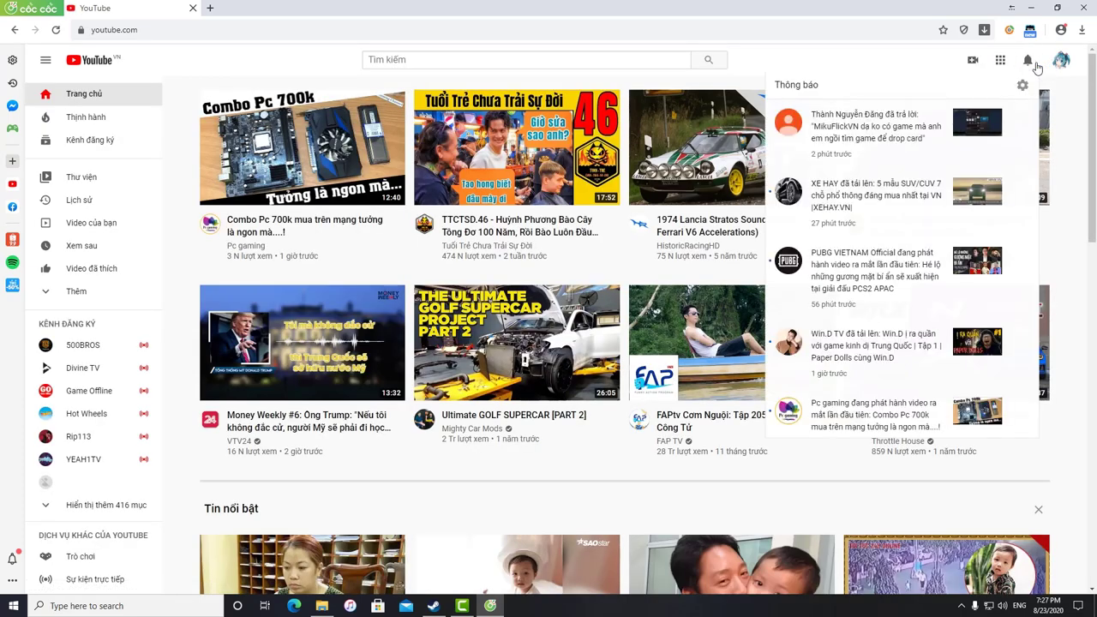
click(923, 125)
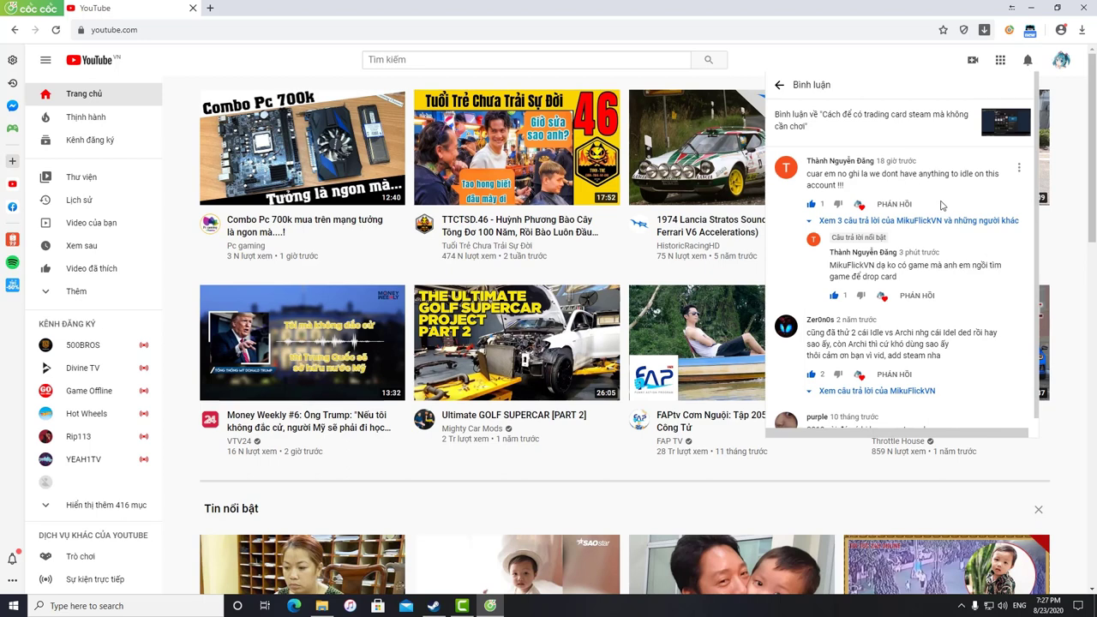
- Read the comment's three replies, collapse them, close the panel and minimize the browser
click(940, 221)
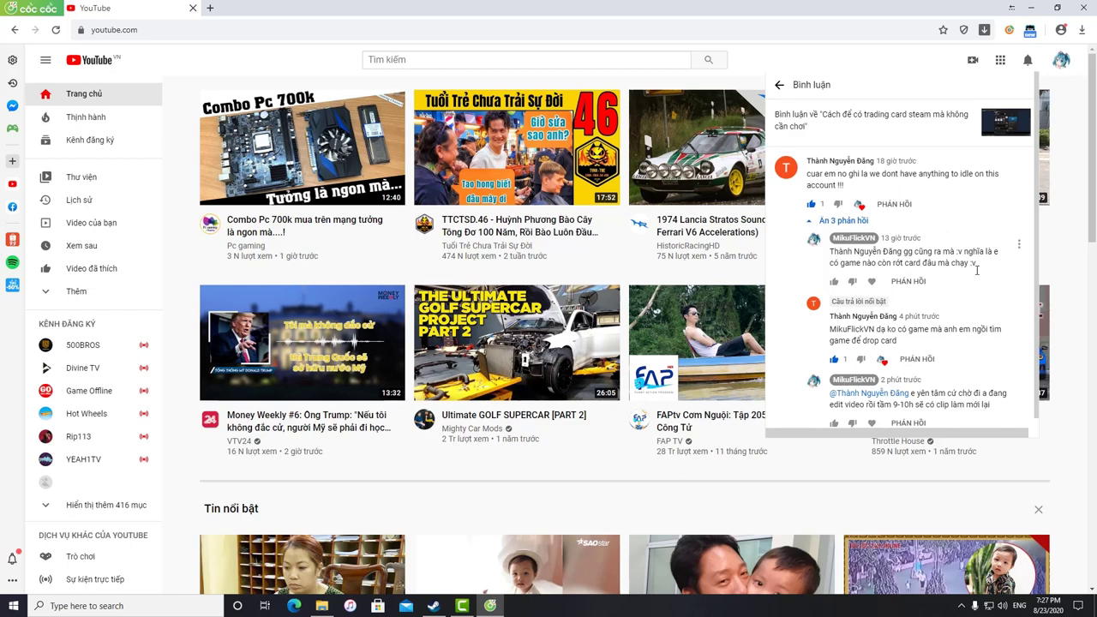
scroll(945, 269, down, 1)
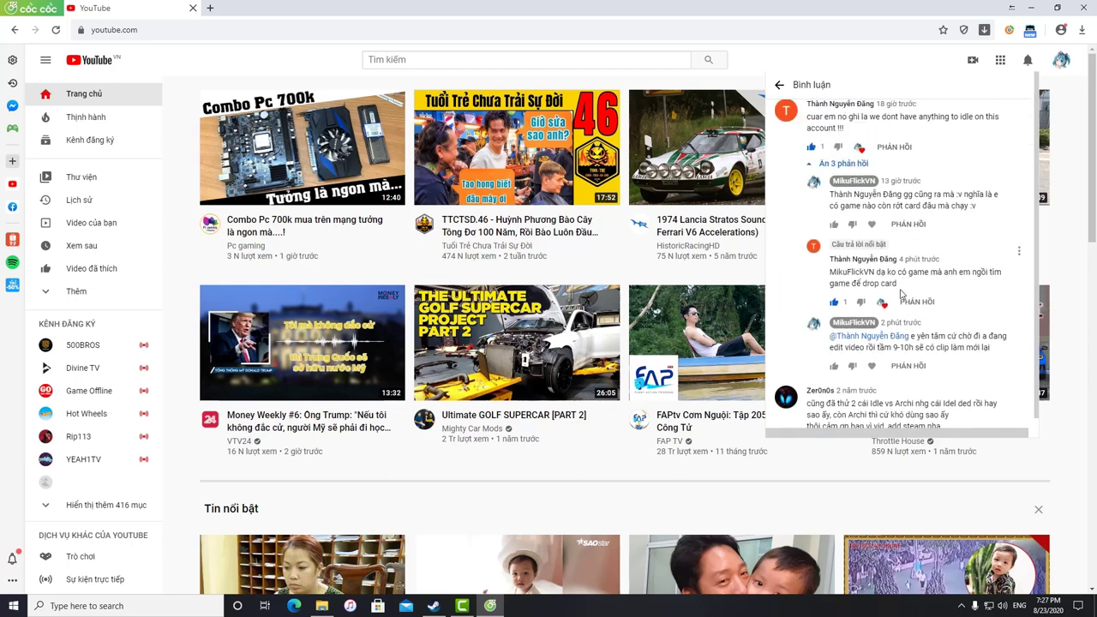
click(853, 163)
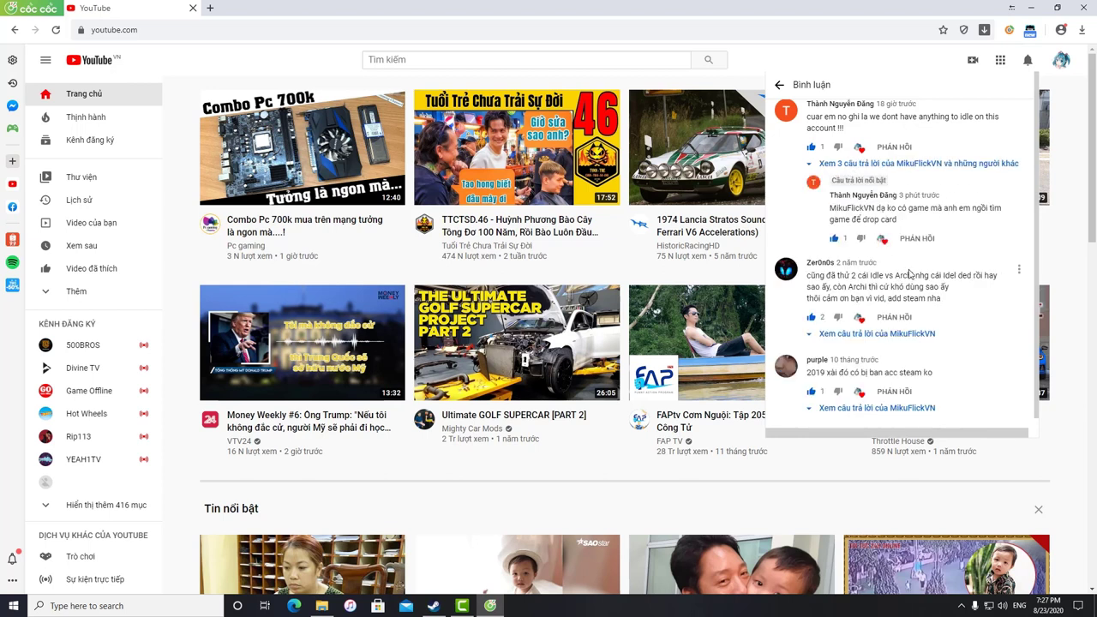
click(1069, 177)
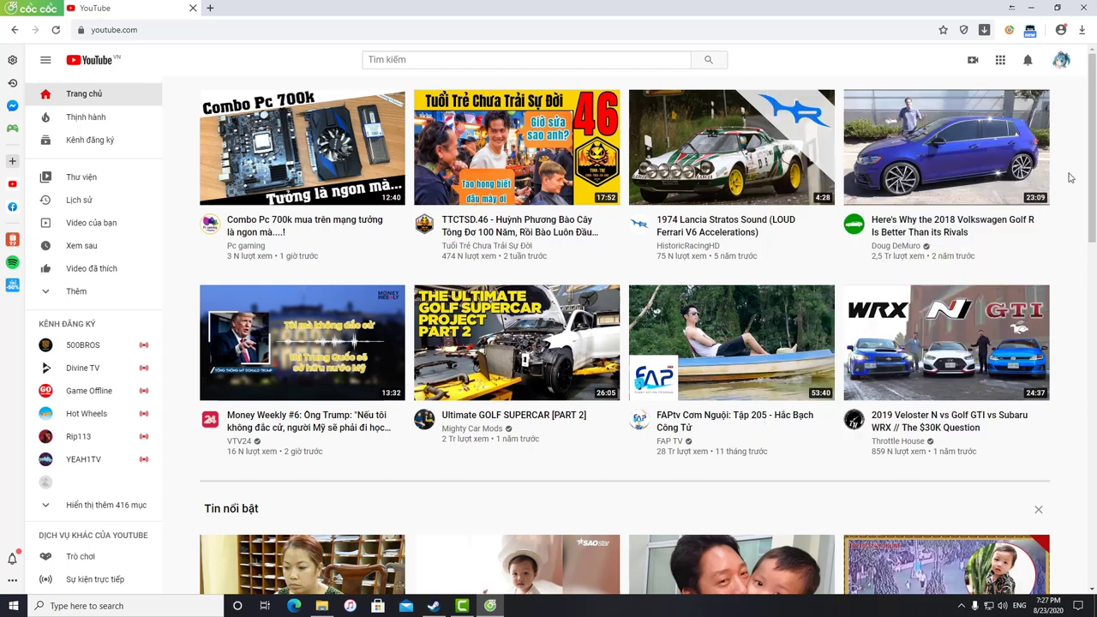
click(1032, 10)
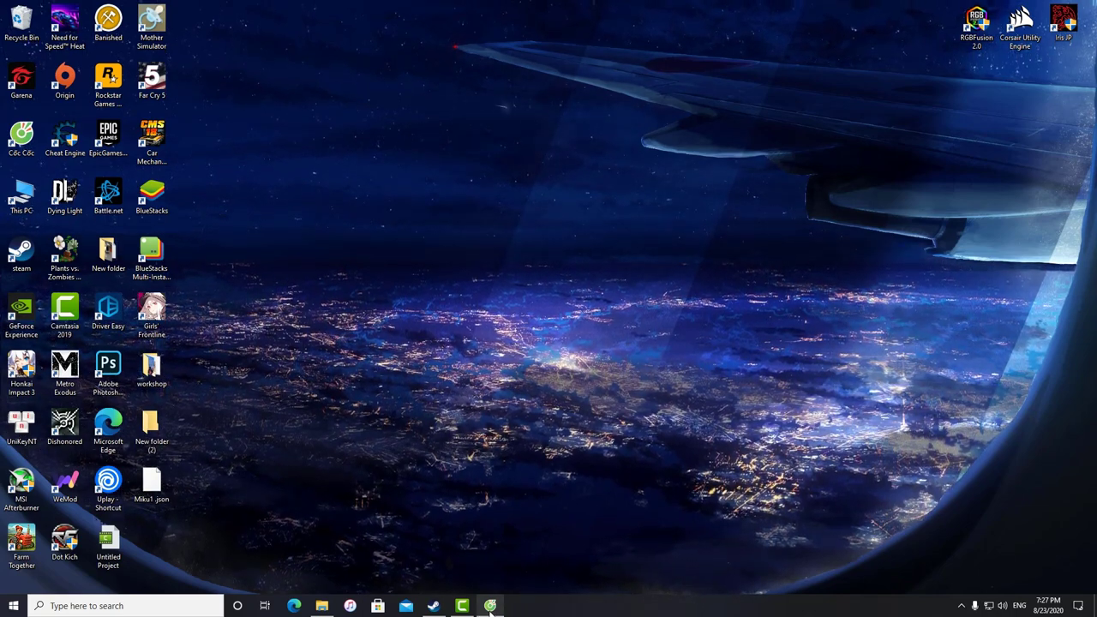
- Restore Steam, visit the Community Market, then open the Badges page (Level 162, 501 badges)
mouse_move(490, 608)
click(434, 605)
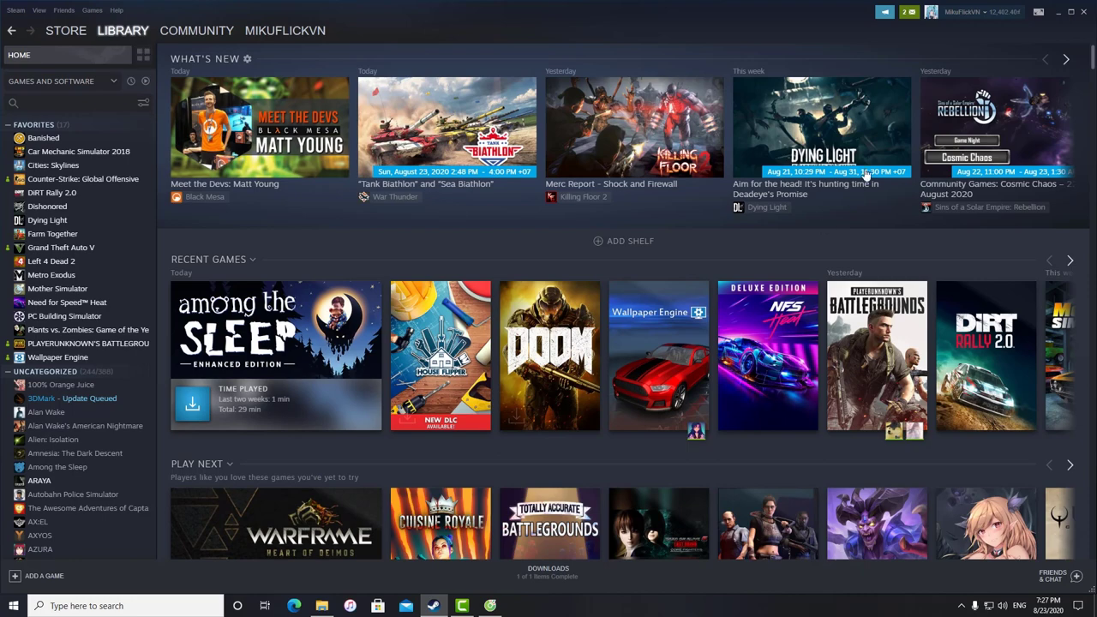
click(1056, 12)
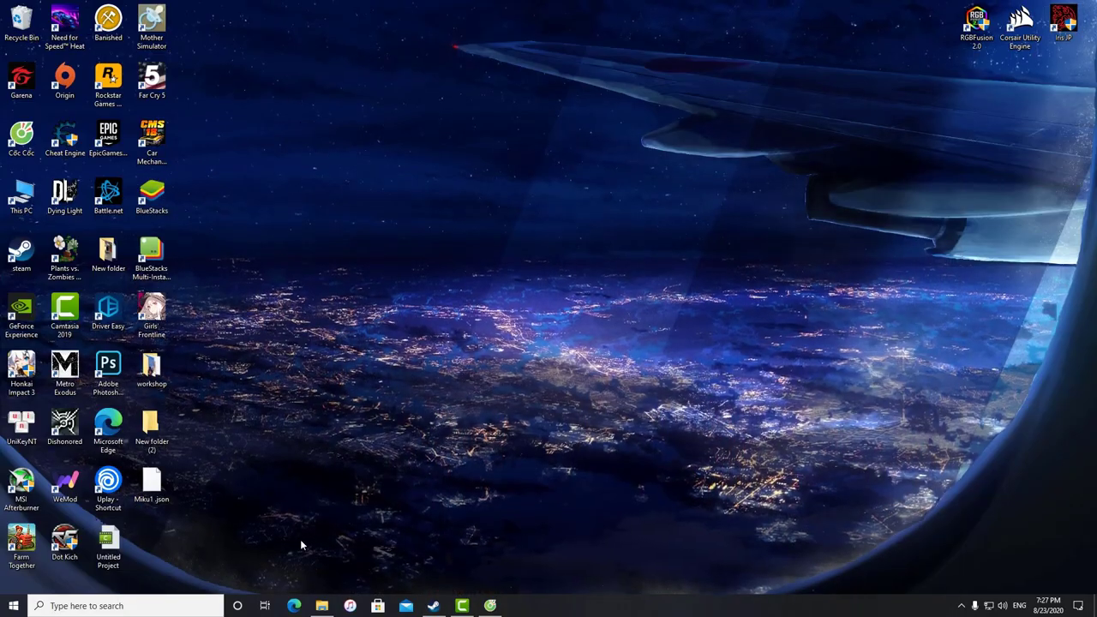
click(434, 606)
mouse_move(283, 31)
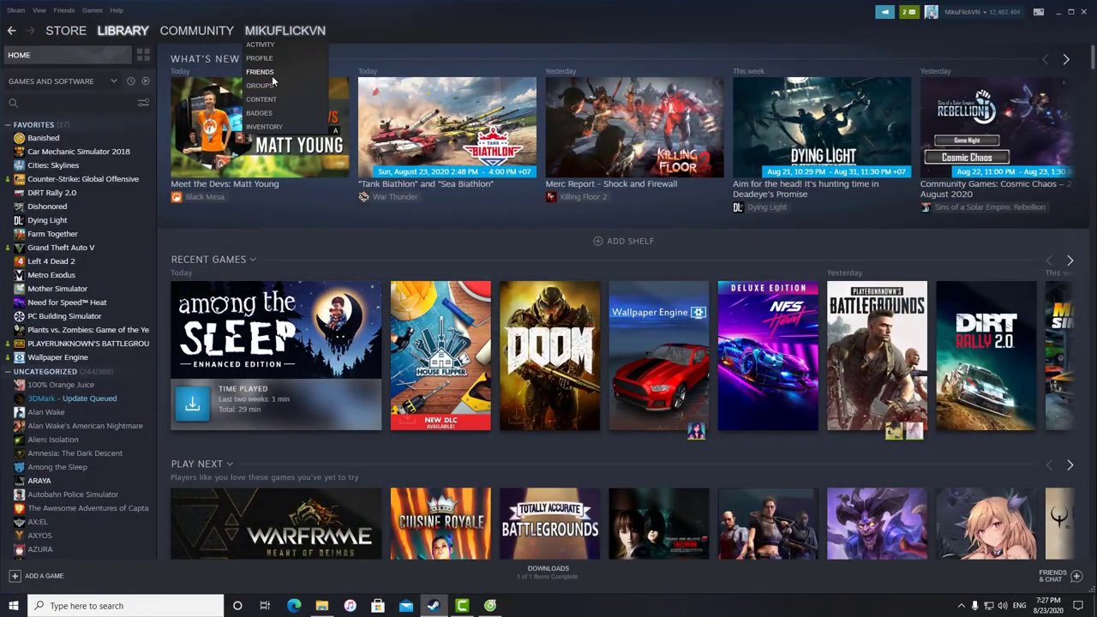
click(217, 89)
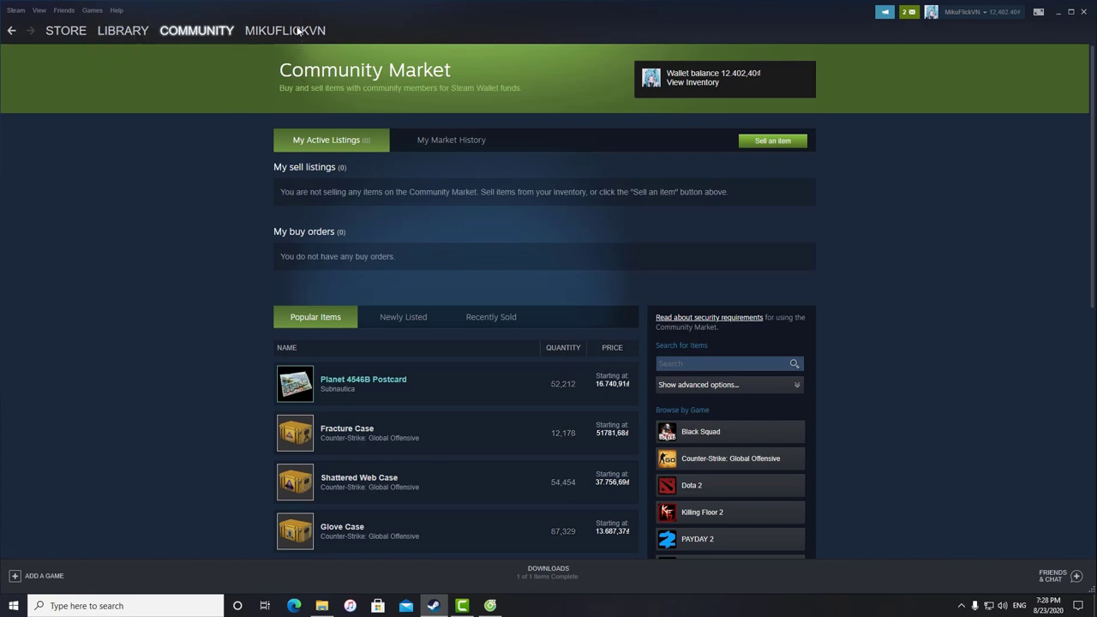
mouse_move(298, 31)
click(286, 115)
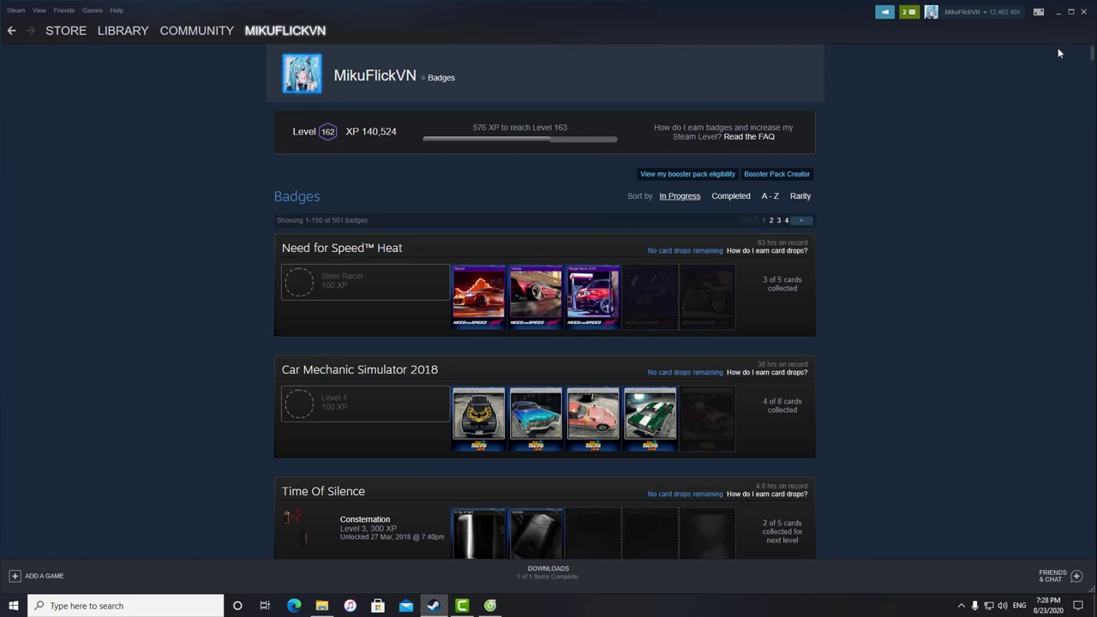
mouse_move(283, 32)
scroll(280, 341, down, 20)
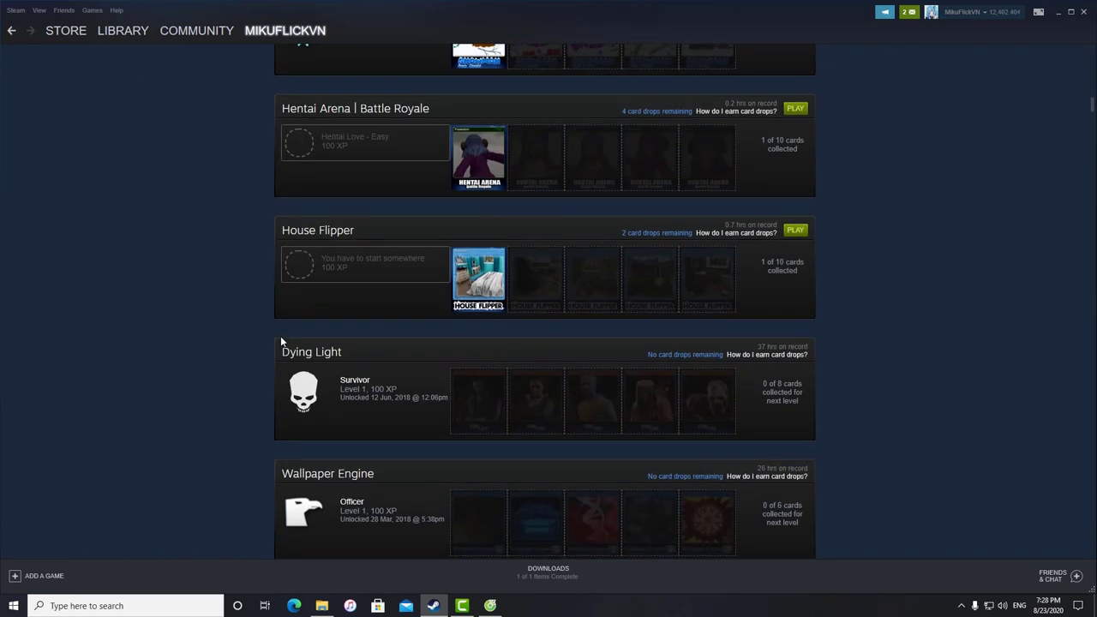
scroll(279, 340, up, 1)
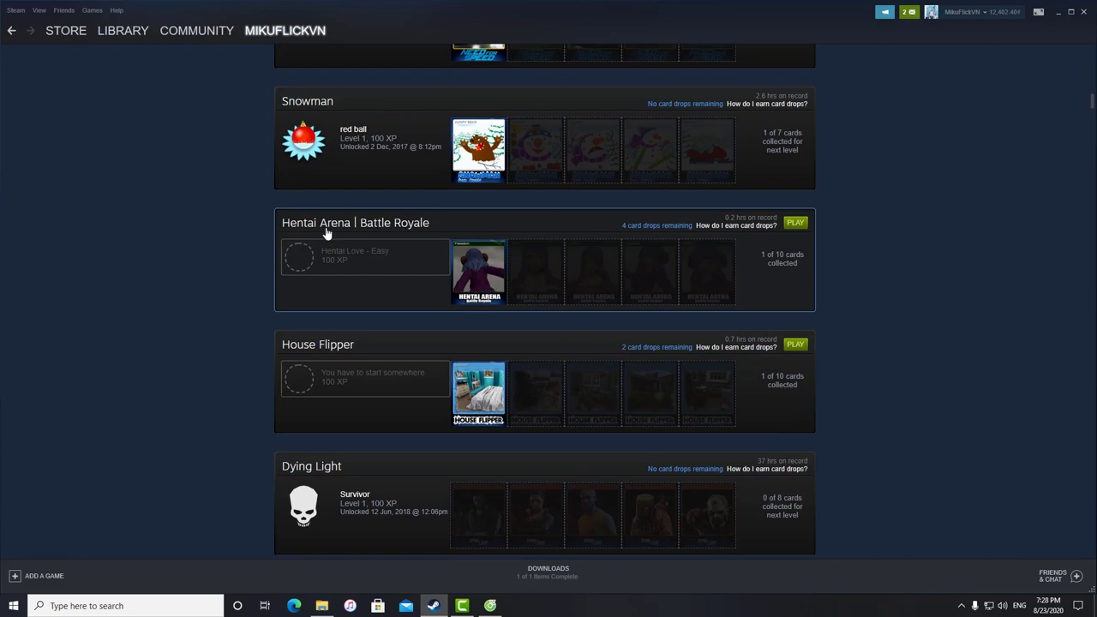
scroll(729, 237, up, 4)
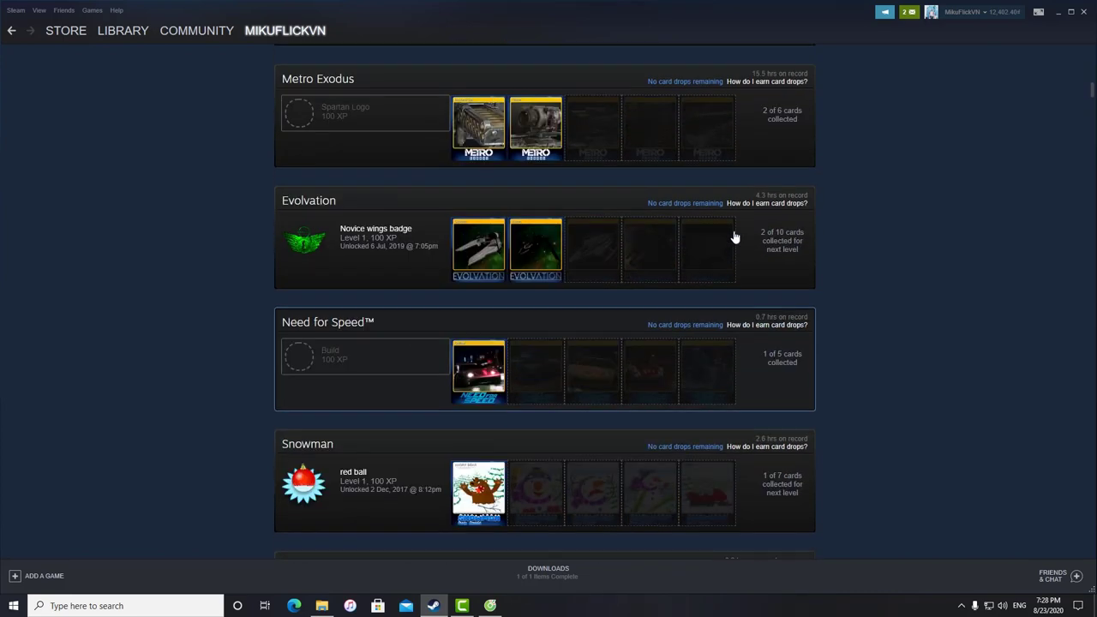
scroll(734, 237, down, 10)
scroll(683, 357, up, 3)
scroll(297, 205, up, 8)
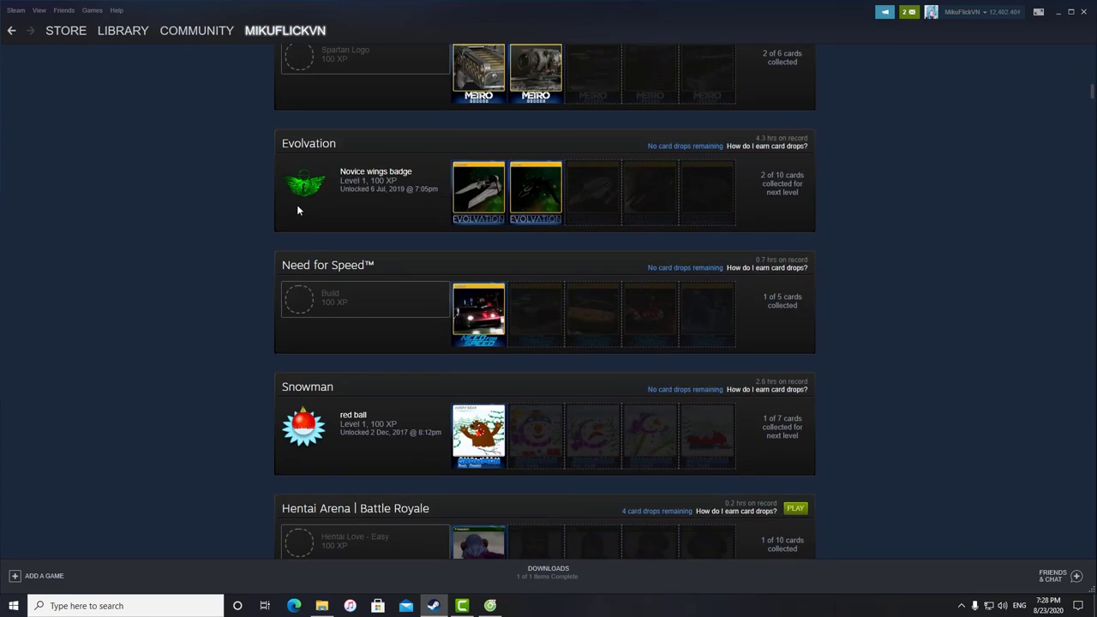
scroll(665, 229, up, 1)
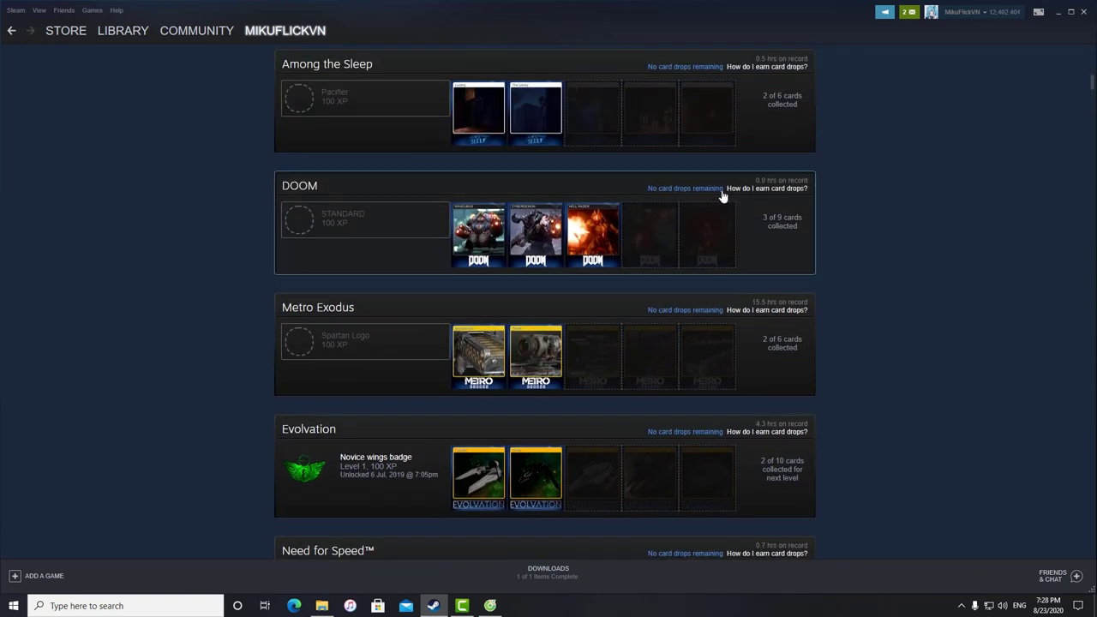
scroll(954, 392, up, 9)
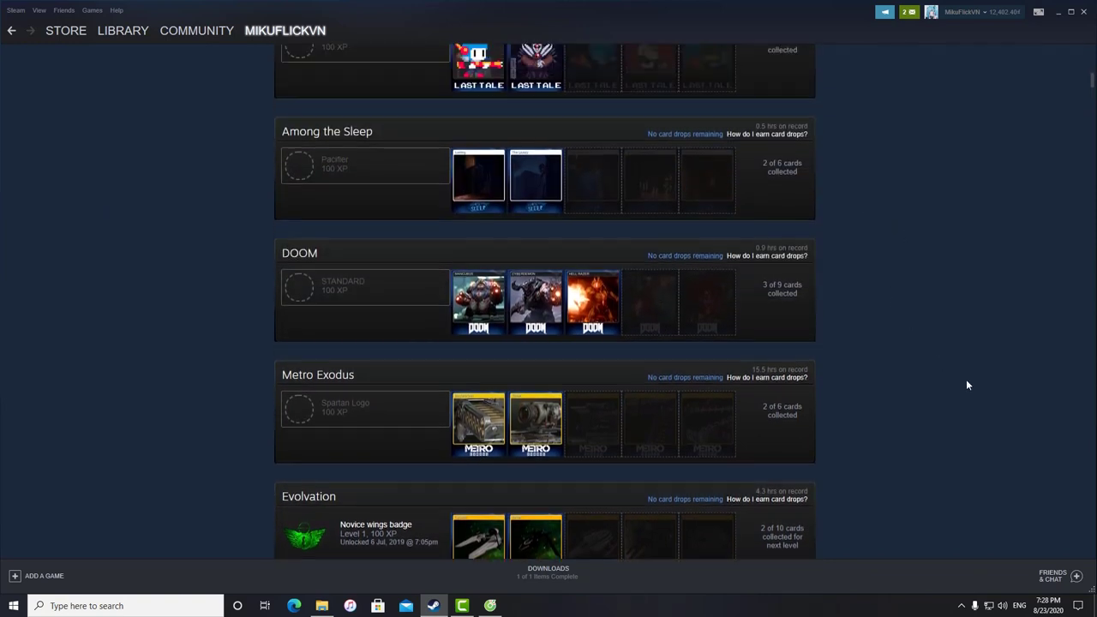
scroll(950, 375, up, 3)
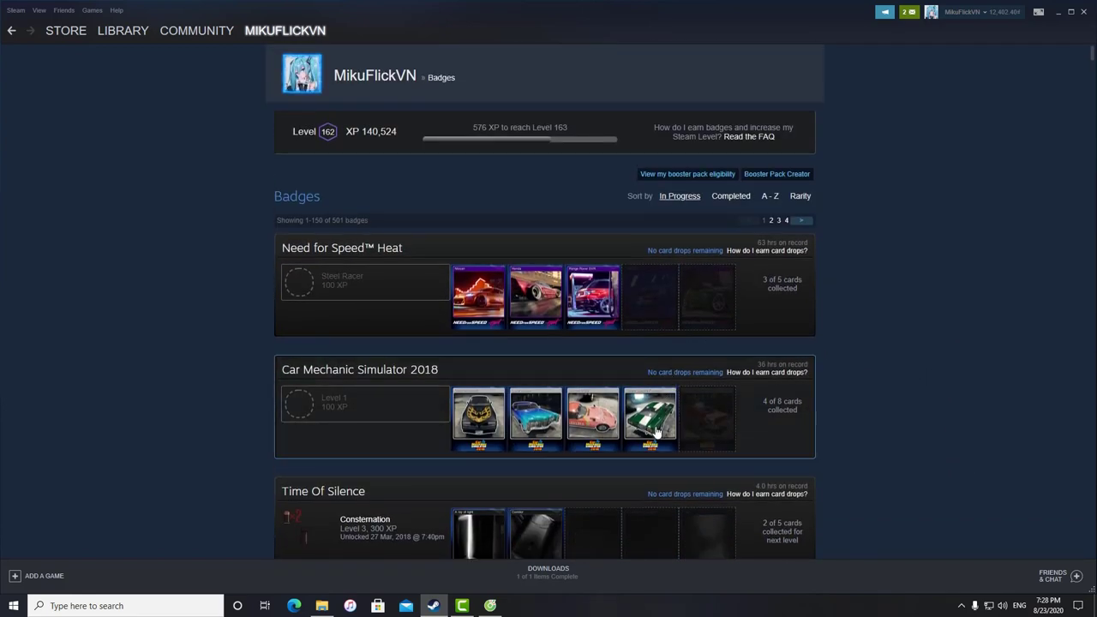
- Review the Car Mechanic Simulator 2018 badge, which is missing cards 1–3 and 7, then return
click(638, 424)
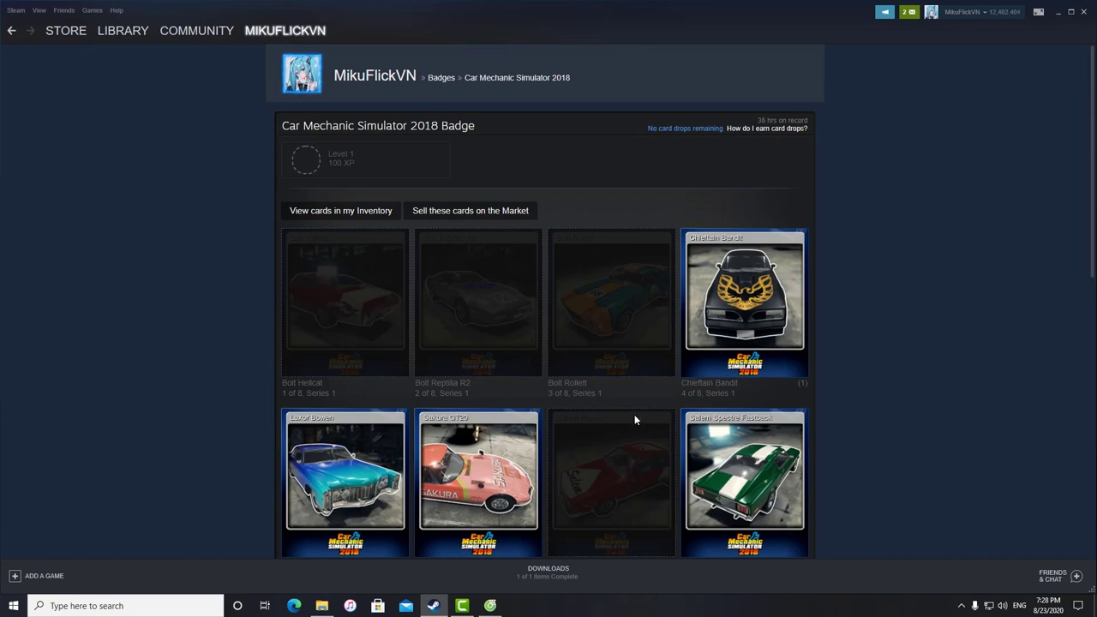
scroll(634, 419, down, 1)
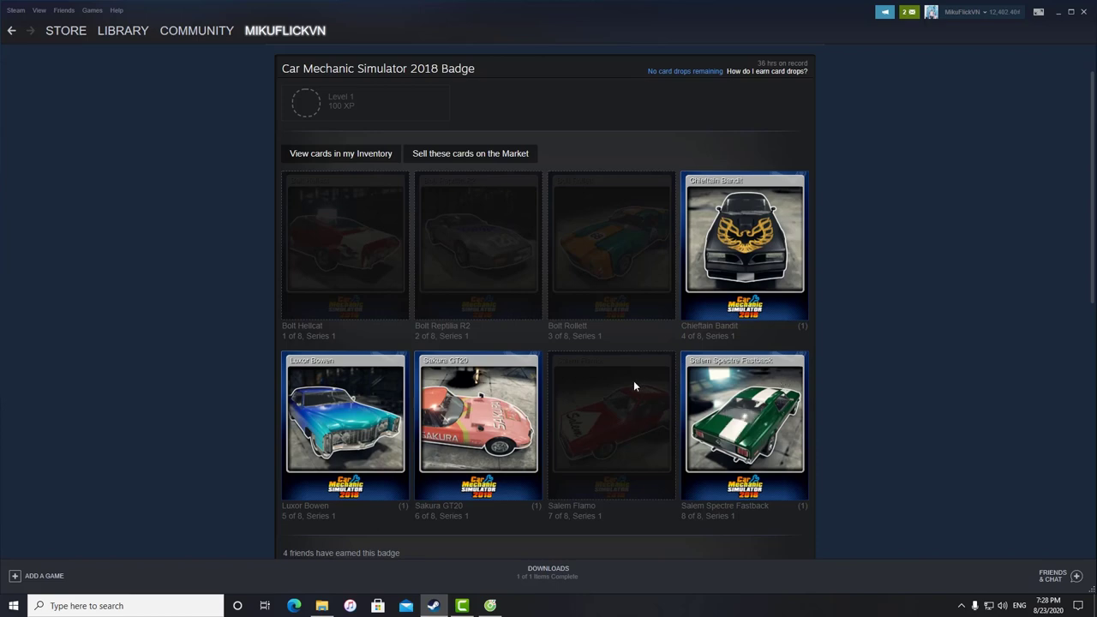
scroll(224, 386, down, 5)
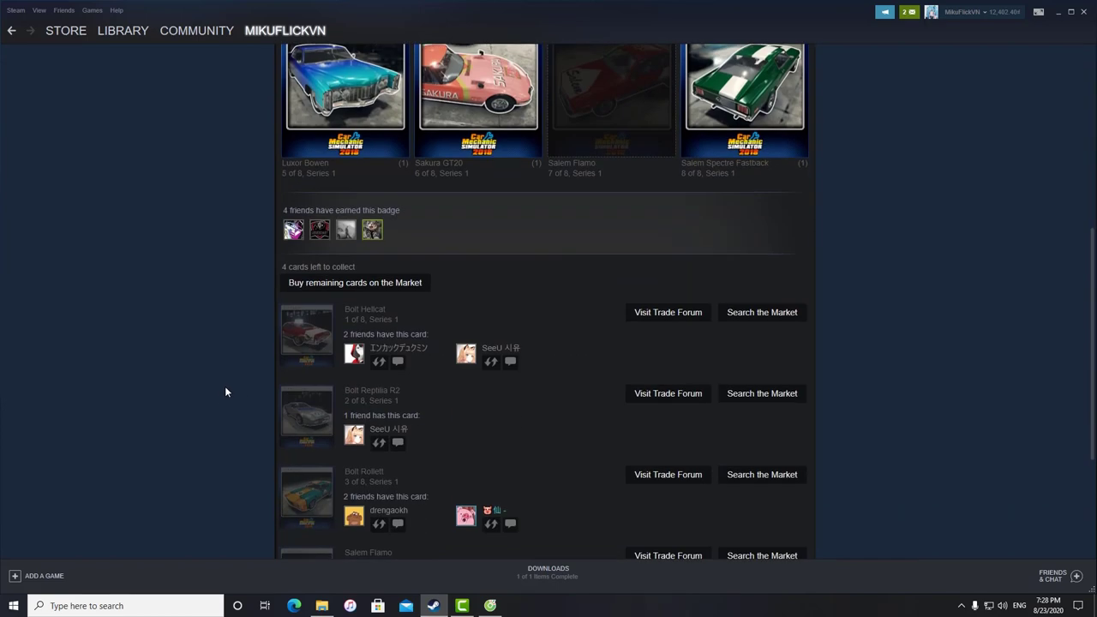
scroll(230, 373, up, 2)
scroll(230, 375, up, 3)
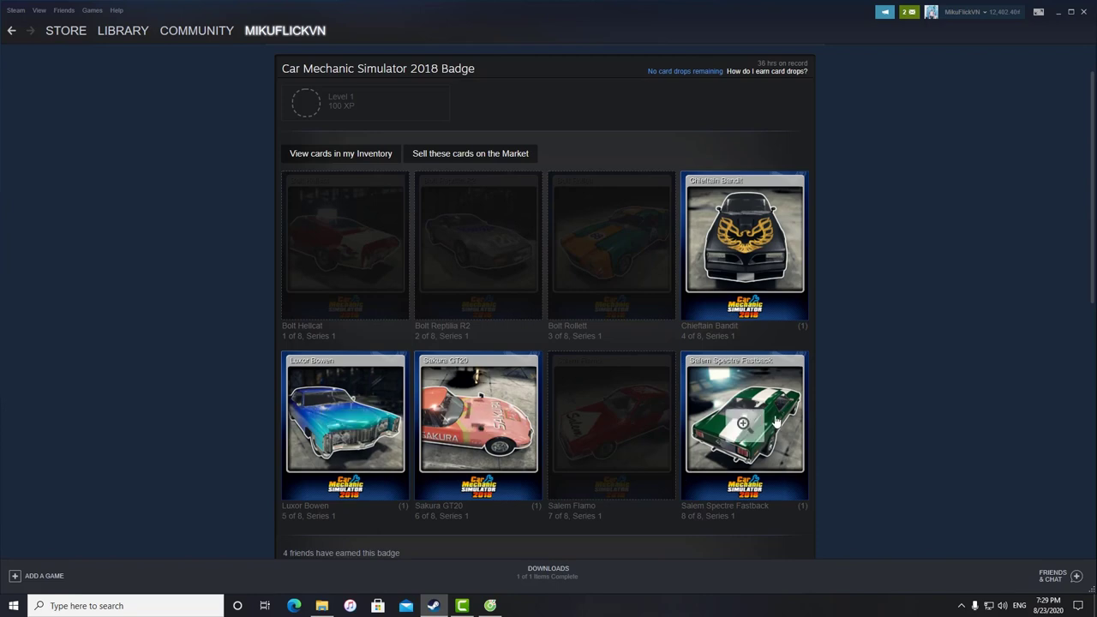
click(10, 30)
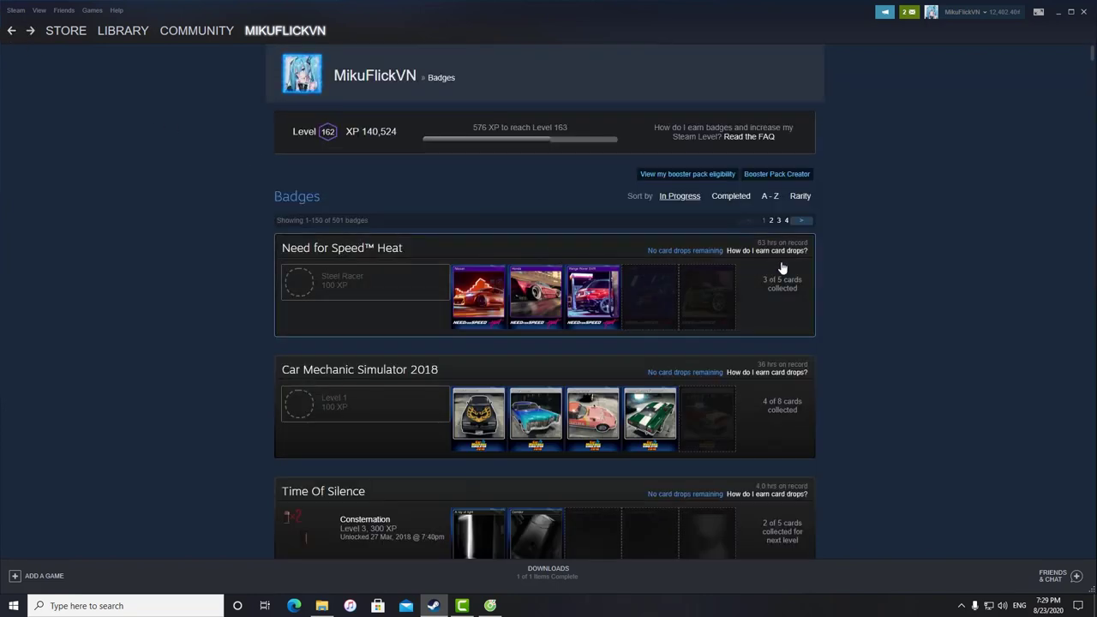
- Scroll the badges, view the Booster Pack Creator showing 0 Gems, and switch to the Library
scroll(329, 325, down, 5)
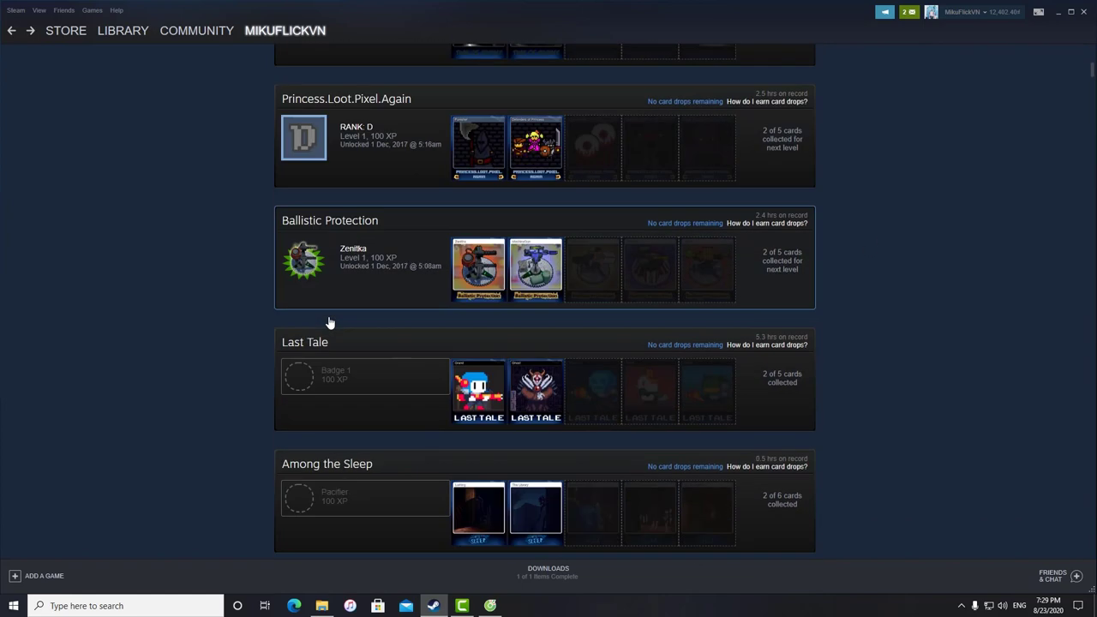
scroll(330, 322, down, 15)
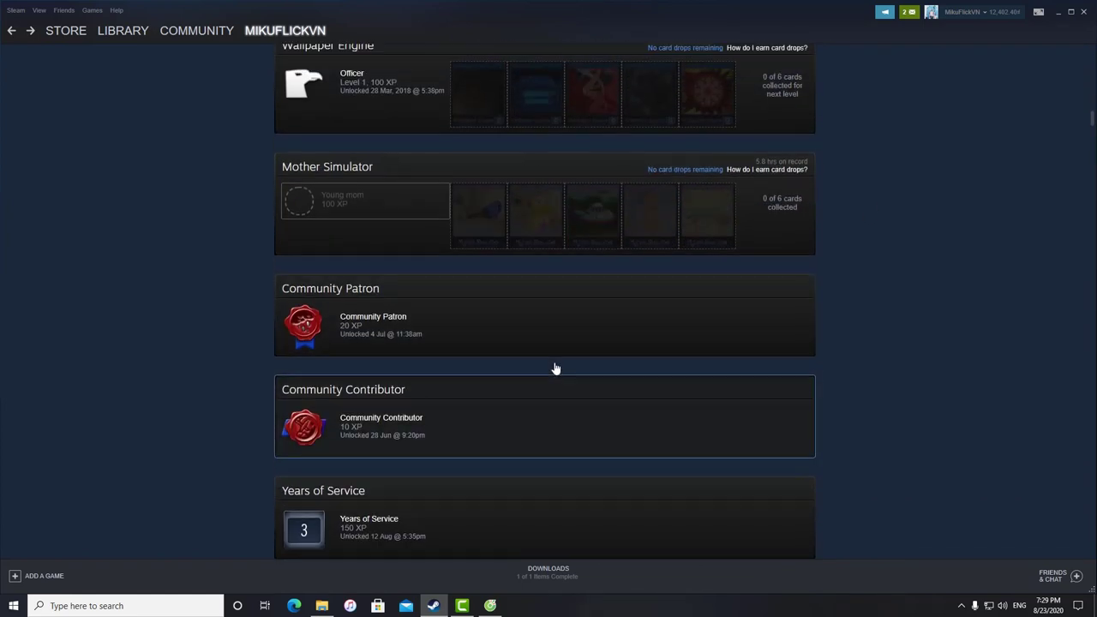
scroll(554, 368, up, 1)
mouse_move(255, 34)
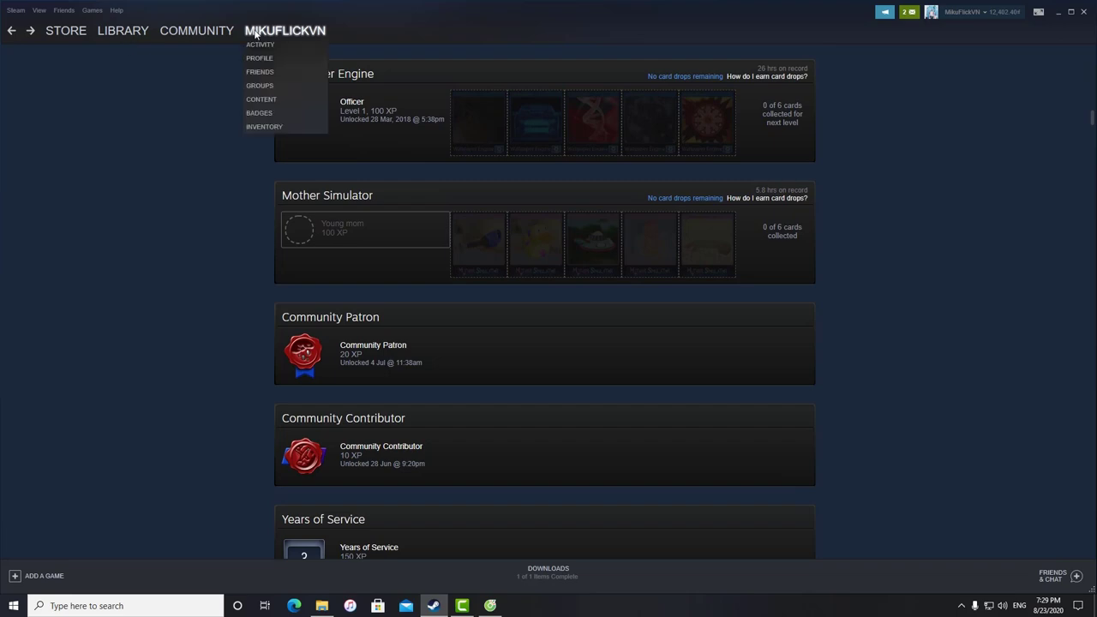
scroll(345, 358, up, 15)
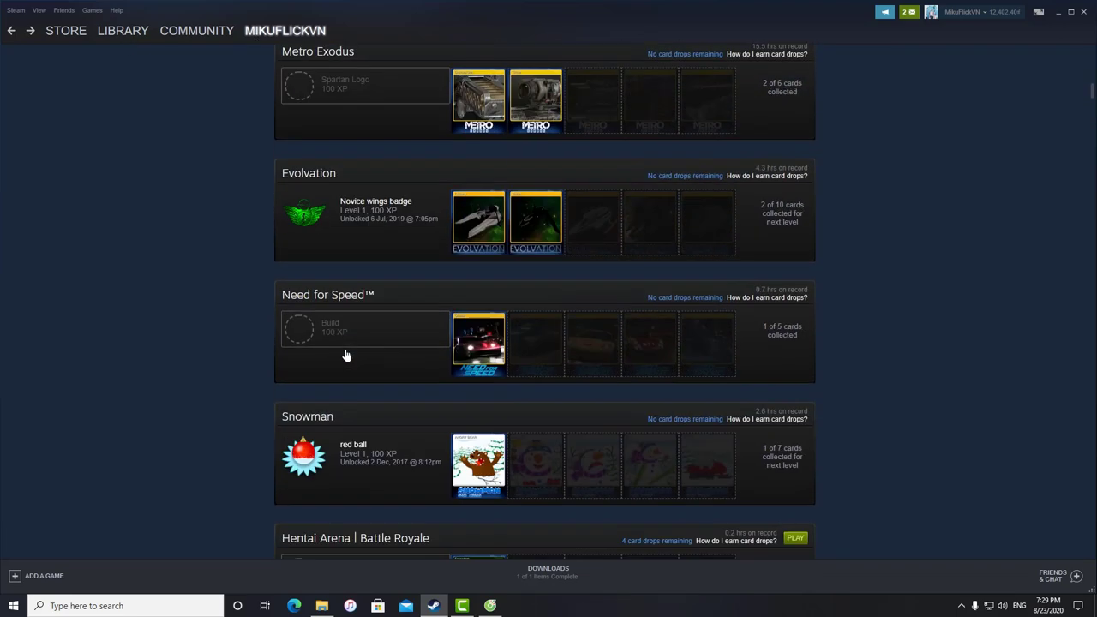
scroll(240, 325, up, 5)
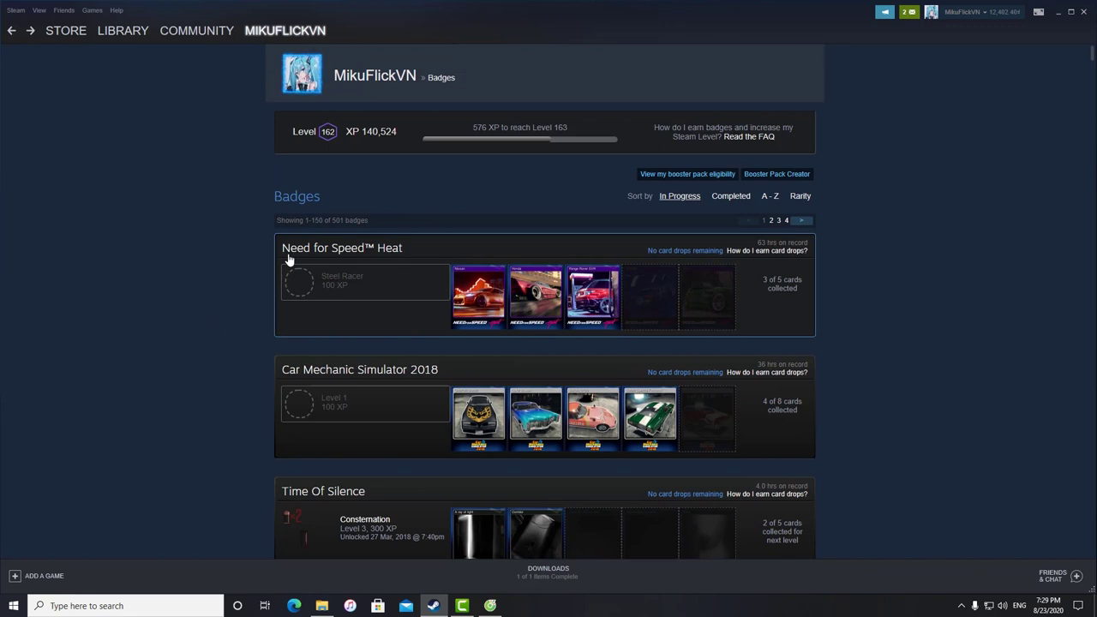
click(747, 176)
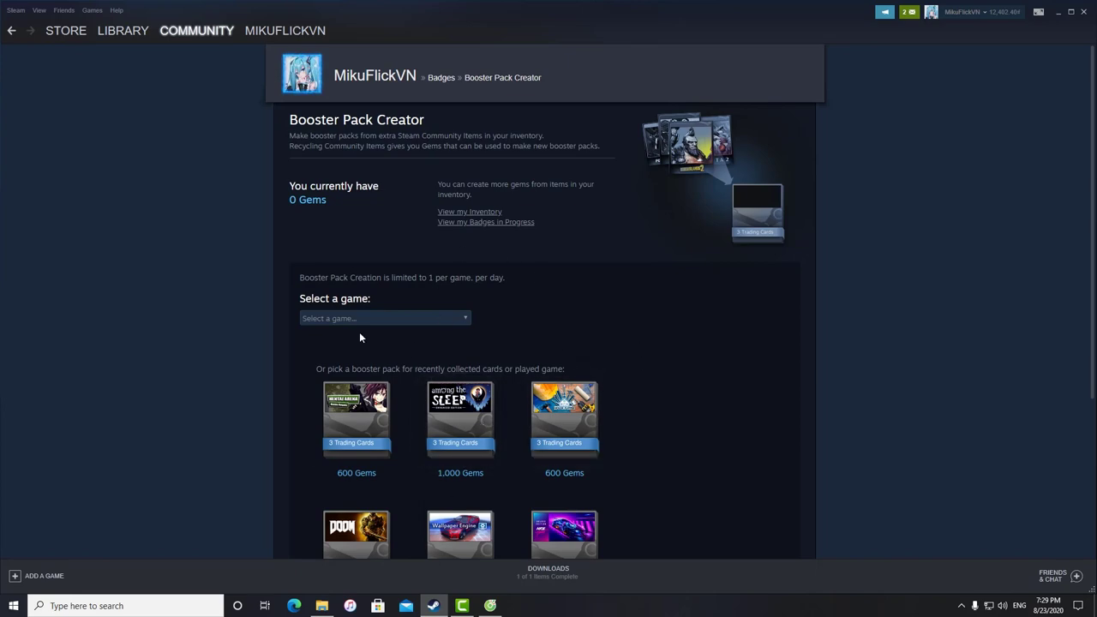
mouse_move(49, 30)
click(130, 35)
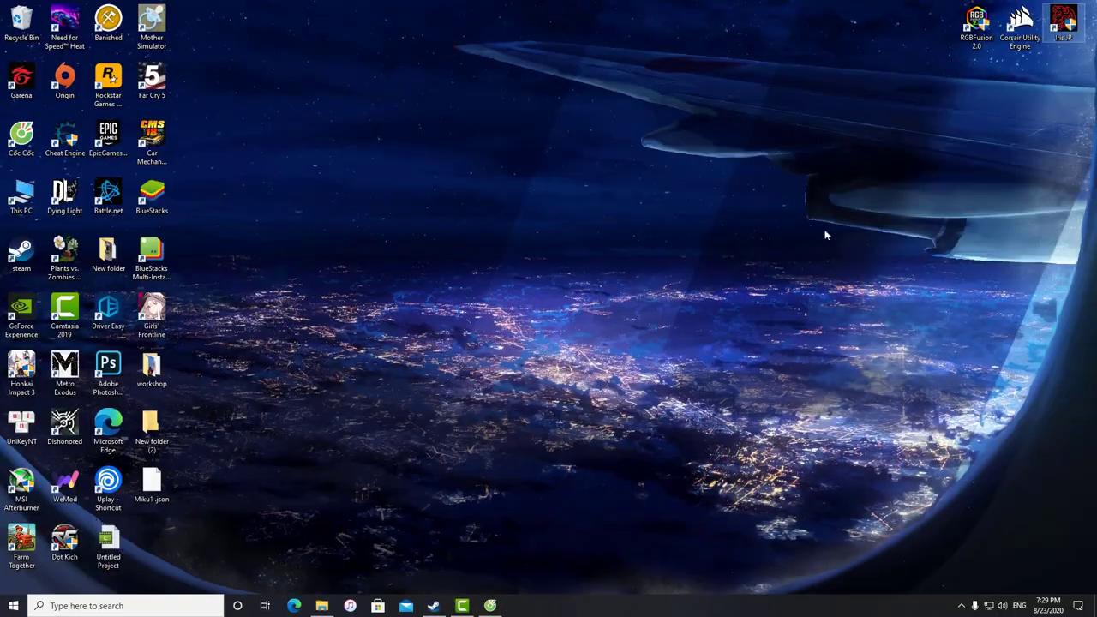
- Minimize the browser, restore Steam and scroll the profile down to its Information showcase
click(490, 605)
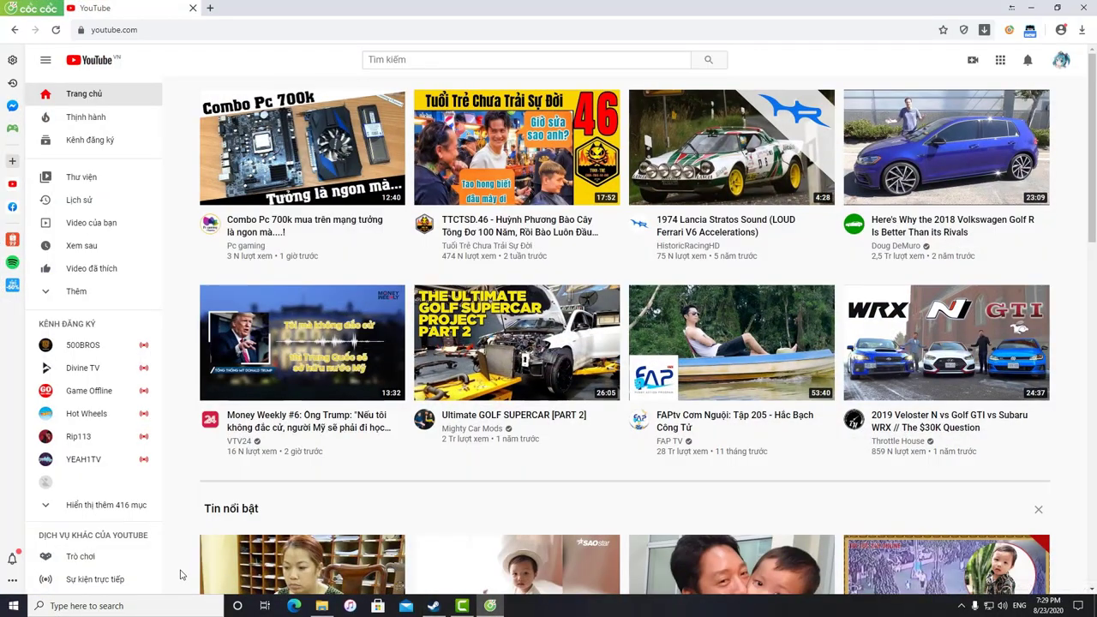
click(1035, 7)
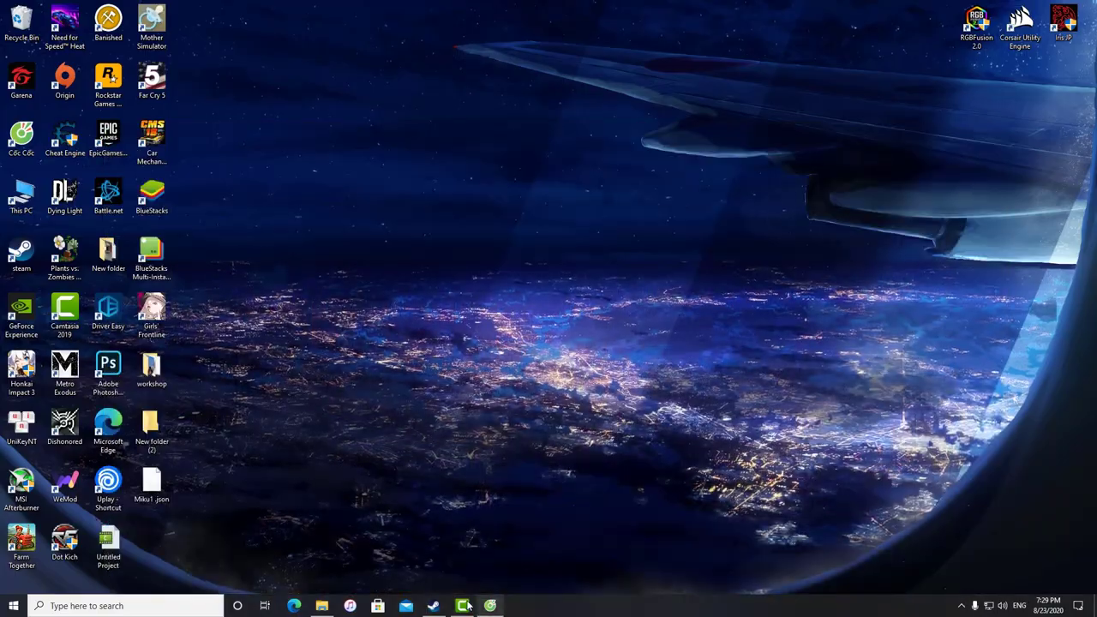
click(434, 605)
mouse_move(283, 32)
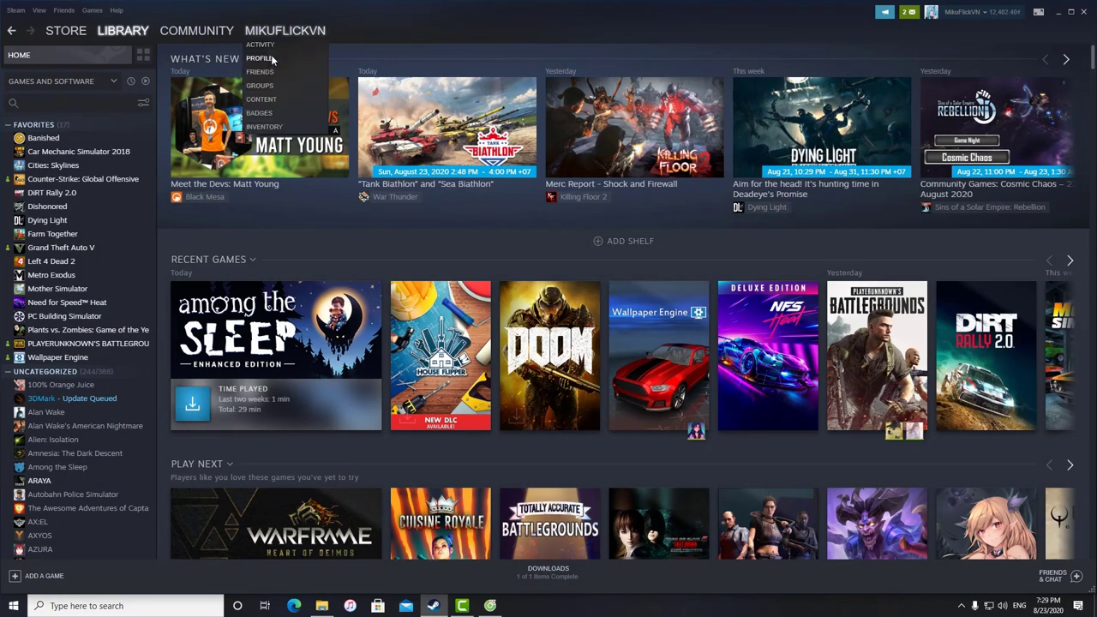
click(273, 60)
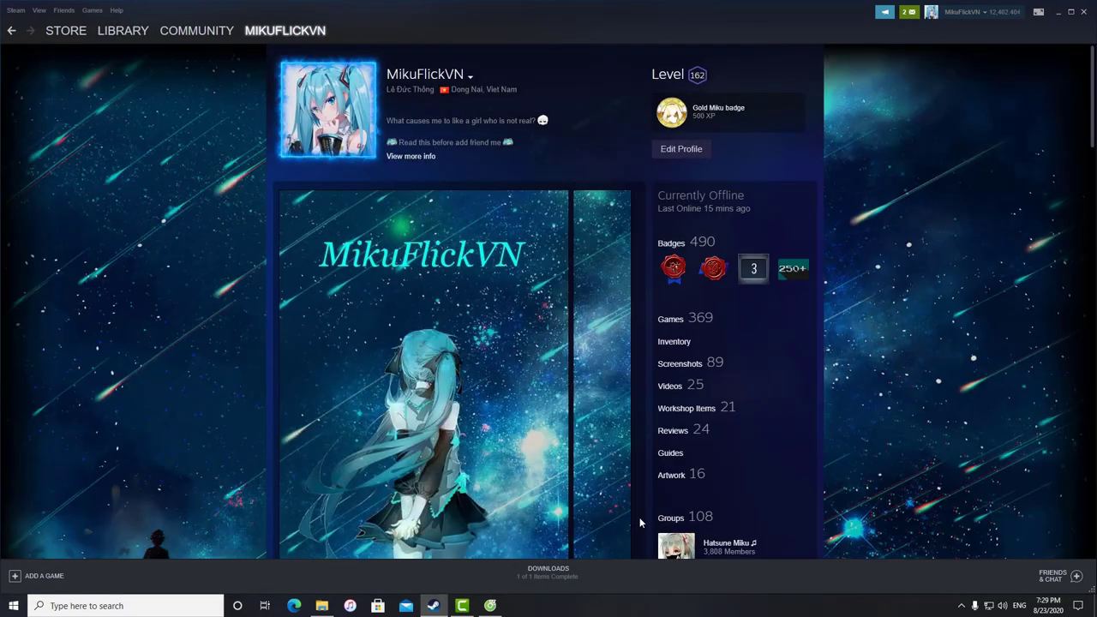
scroll(639, 516, down, 10)
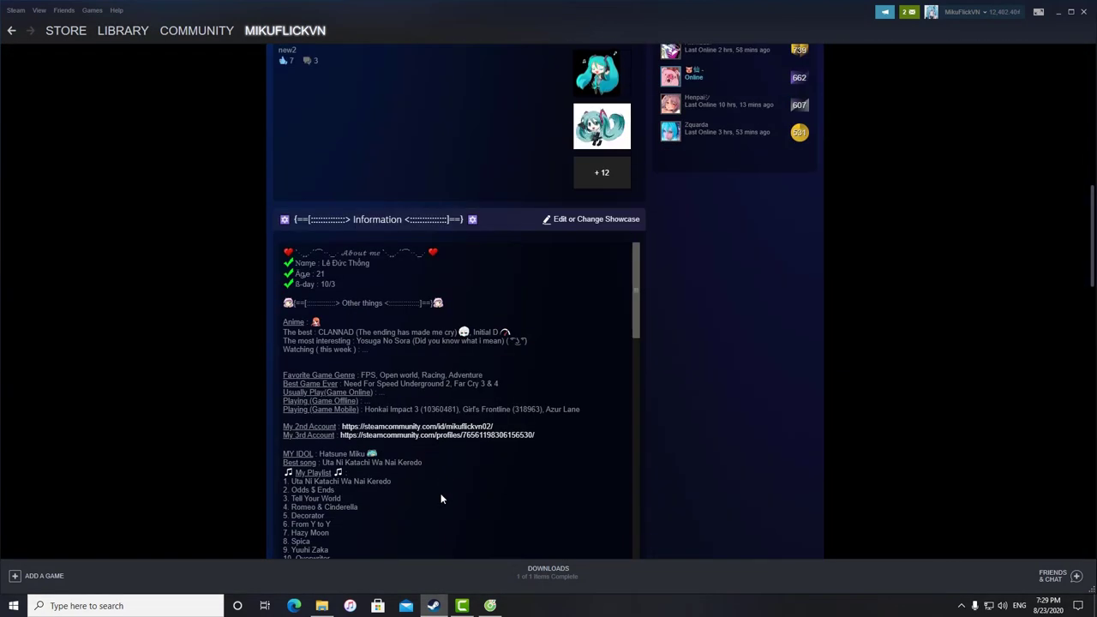
scroll(613, 499, down, 3)
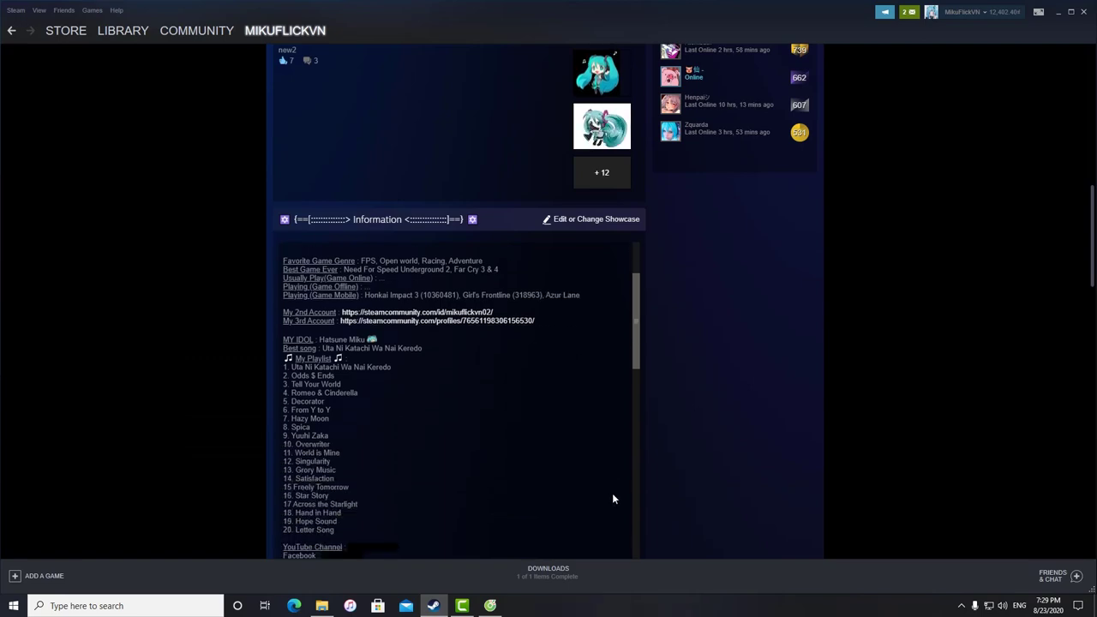
scroll(613, 498, down, 15)
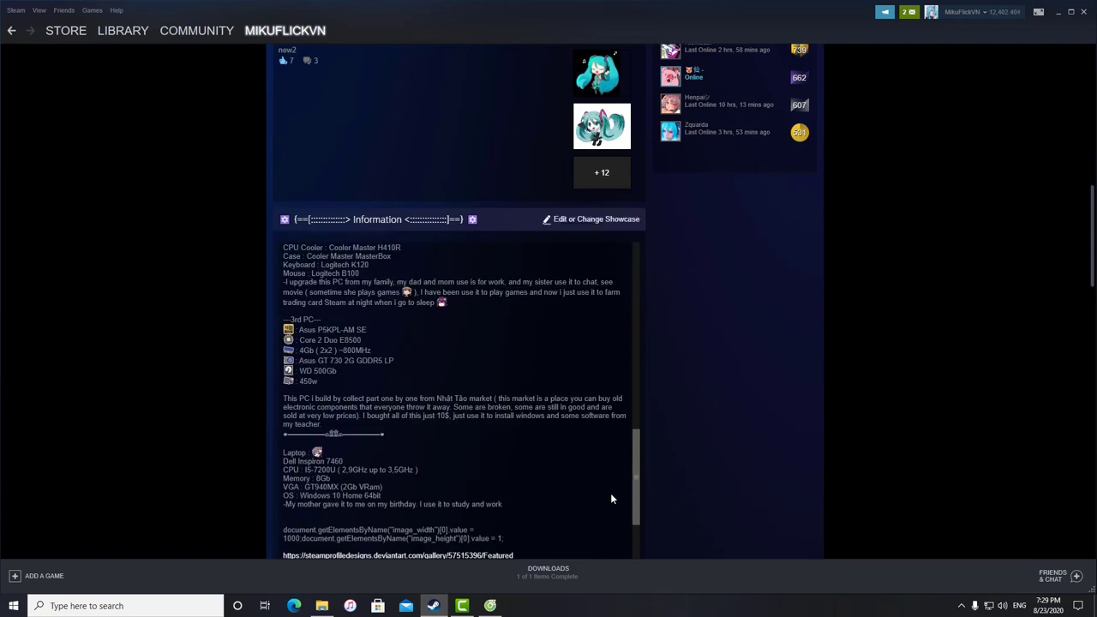
scroll(610, 493, down, 8)
scroll(709, 491, down, 3)
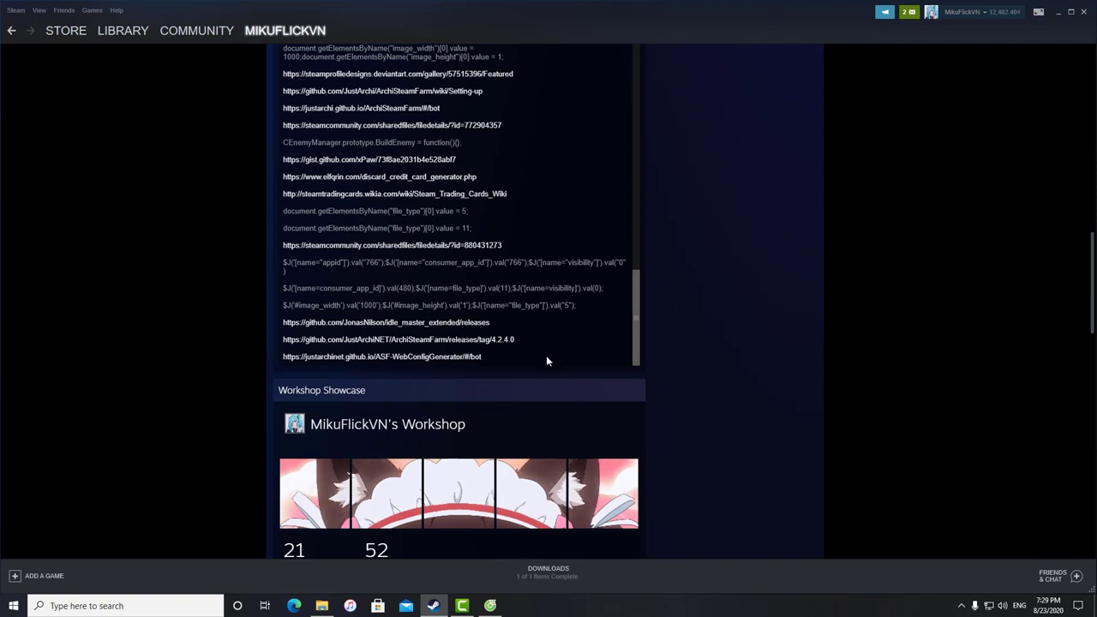
scroll(547, 358, down, 2)
scroll(863, 393, up, 3)
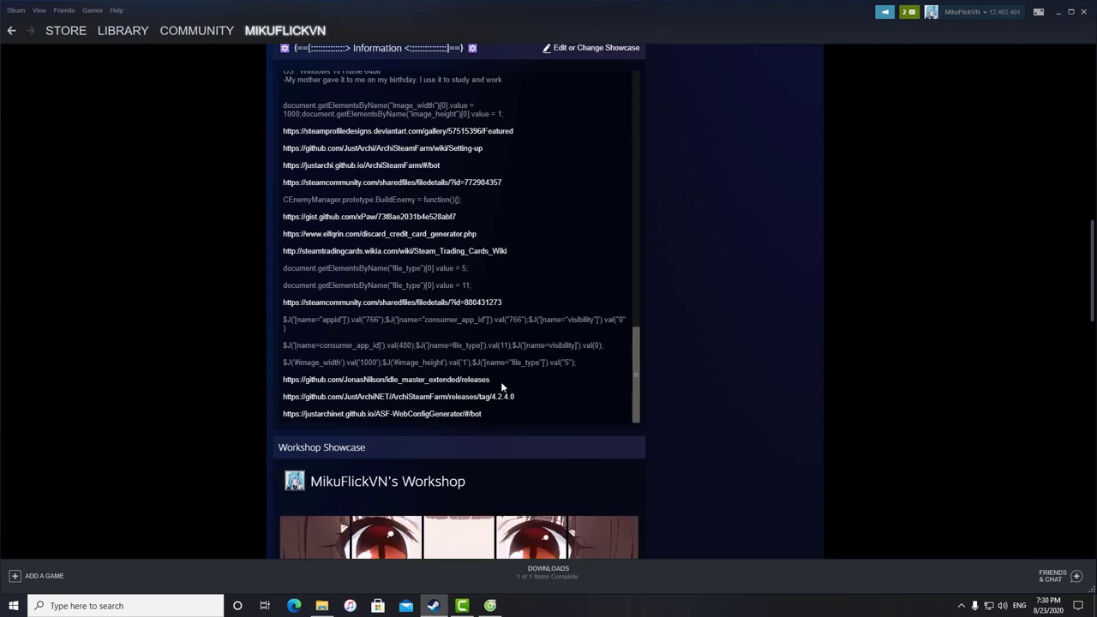
- Copy the idle_master_extended releases link from the Information showcase
drag(494, 380, 276, 381)
right_click(297, 377)
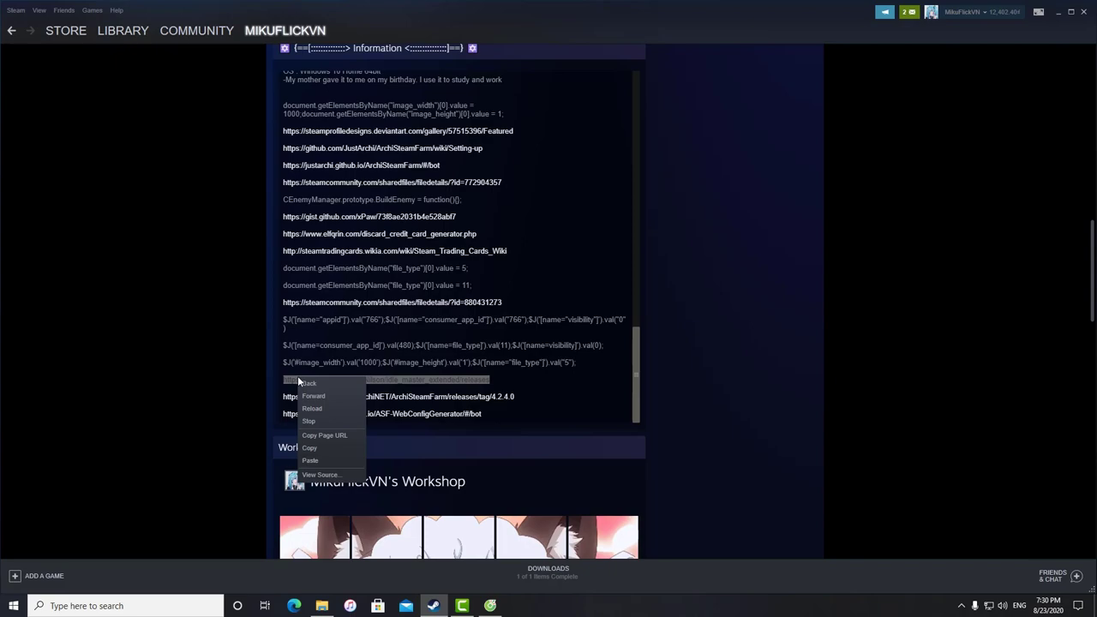
click(326, 456)
- Load the copied Idle Master Extended releases link in a new browser tab
click(500, 606)
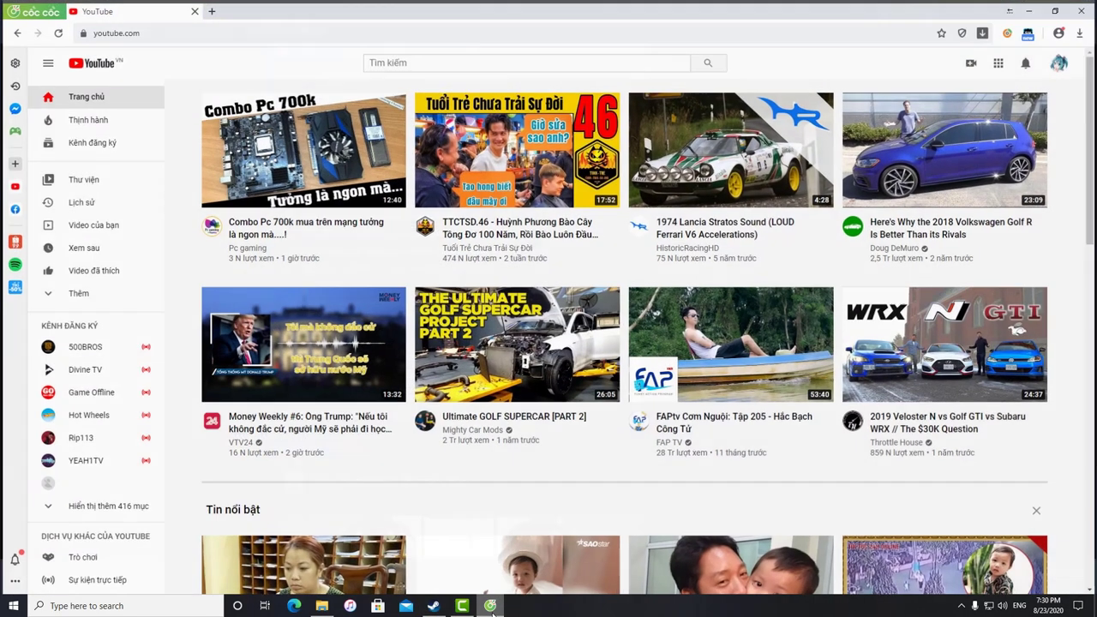
click(211, 7)
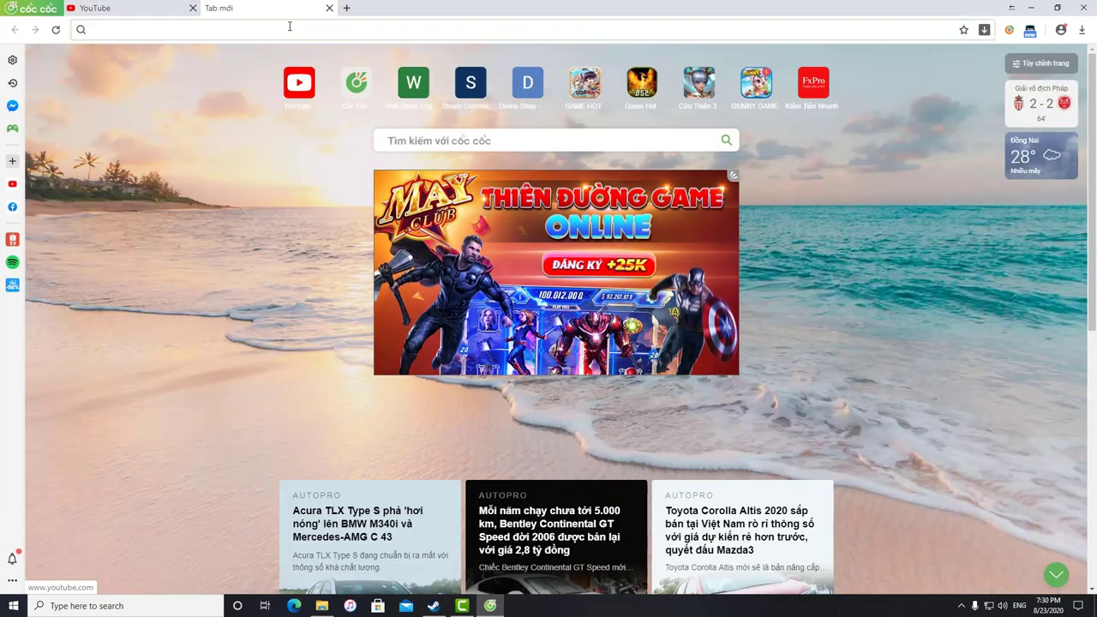
right_click(283, 31)
click(302, 106)
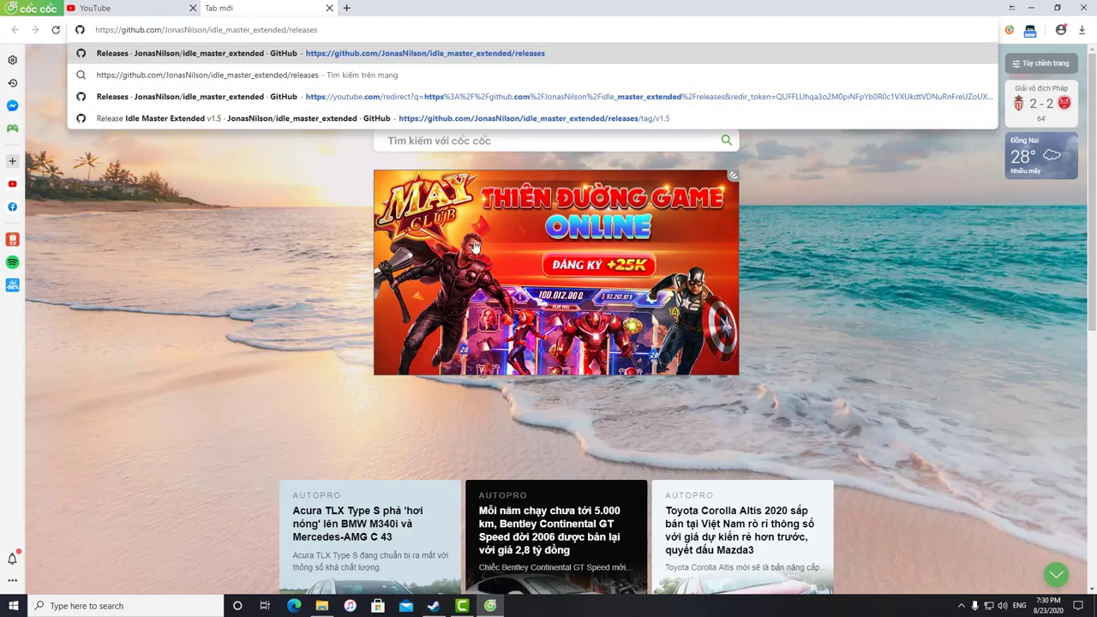
key(Return)
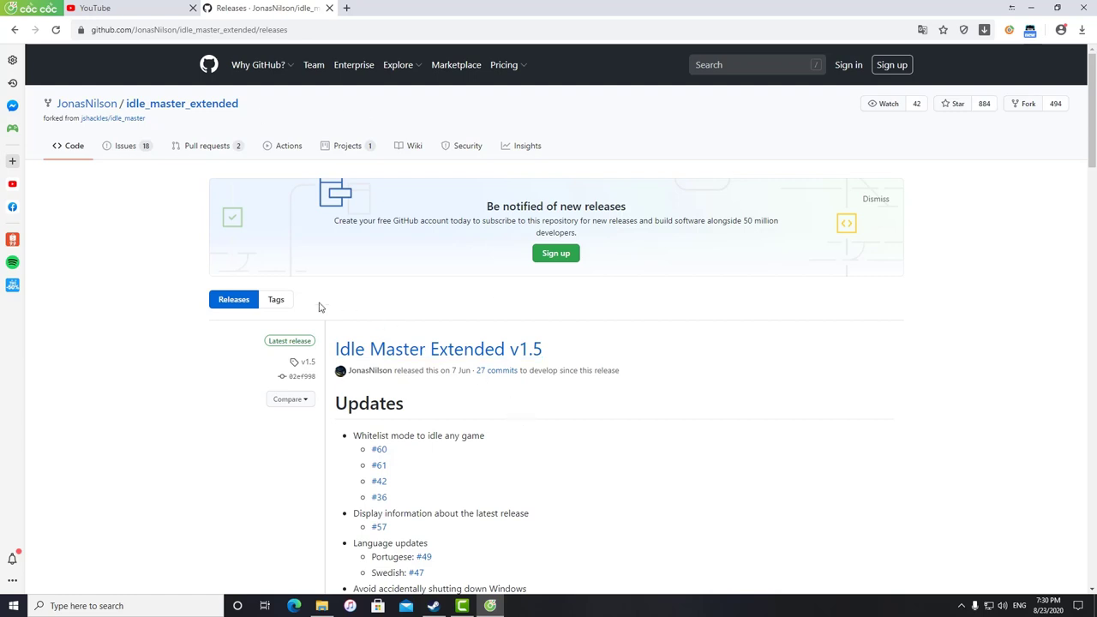
- Open the v1.5 release and download idle_master_extended_v1.5.zip from its assets
click(290, 342)
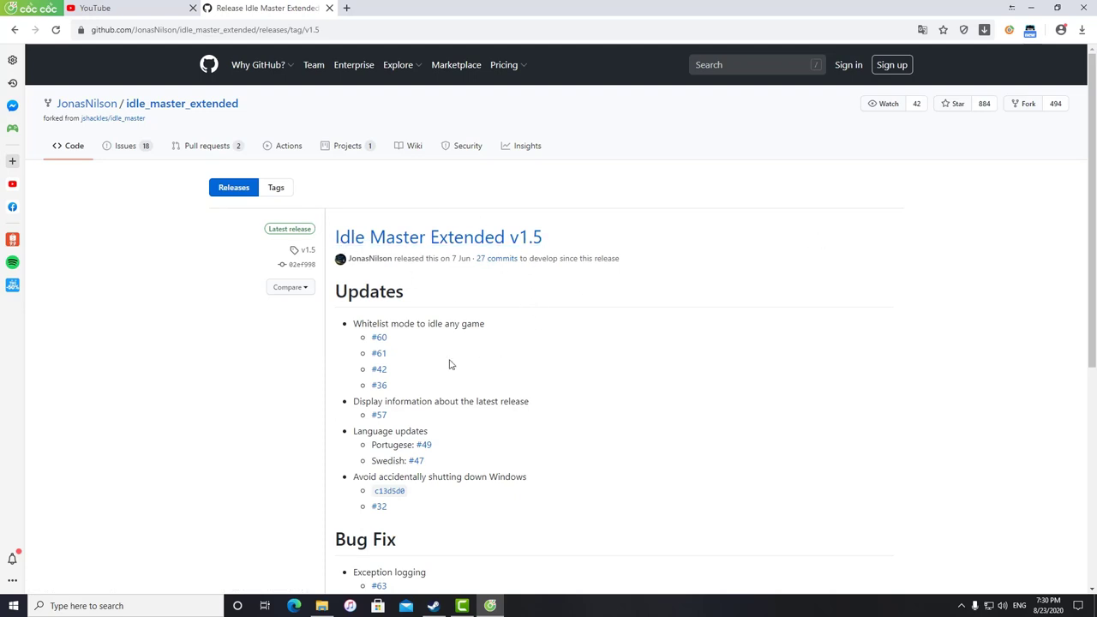
click(301, 238)
scroll(431, 342, down, 5)
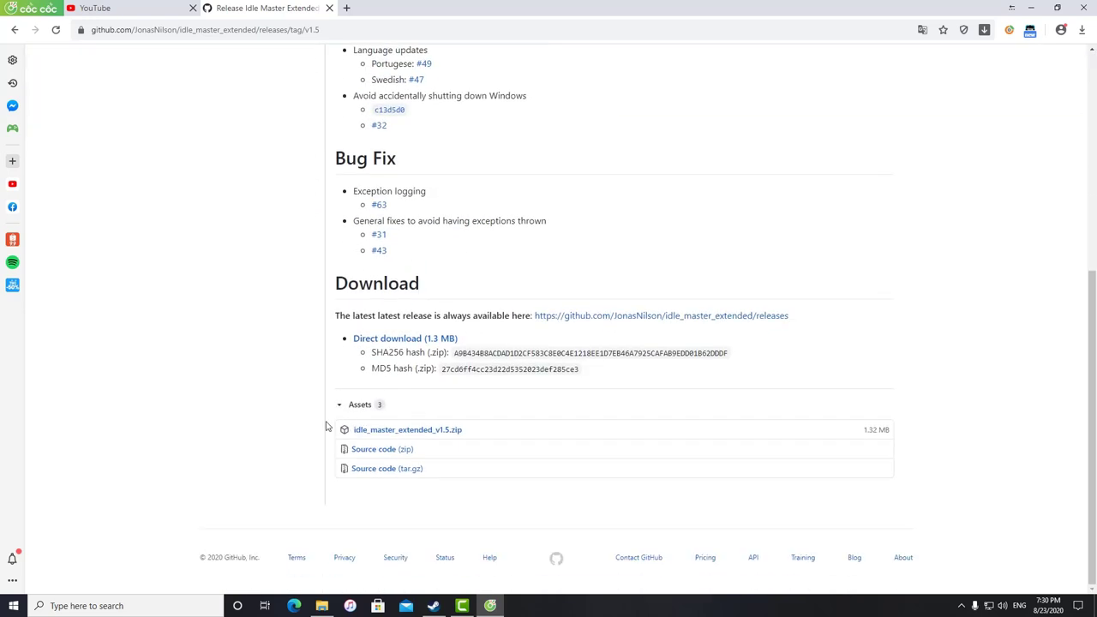
click(444, 437)
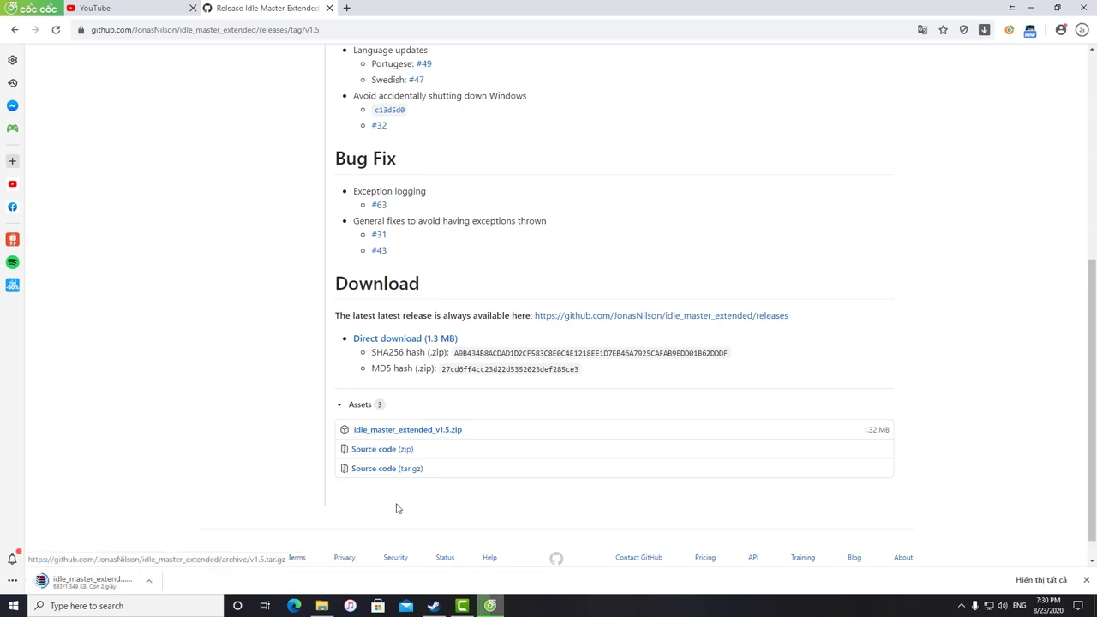
click(325, 606)
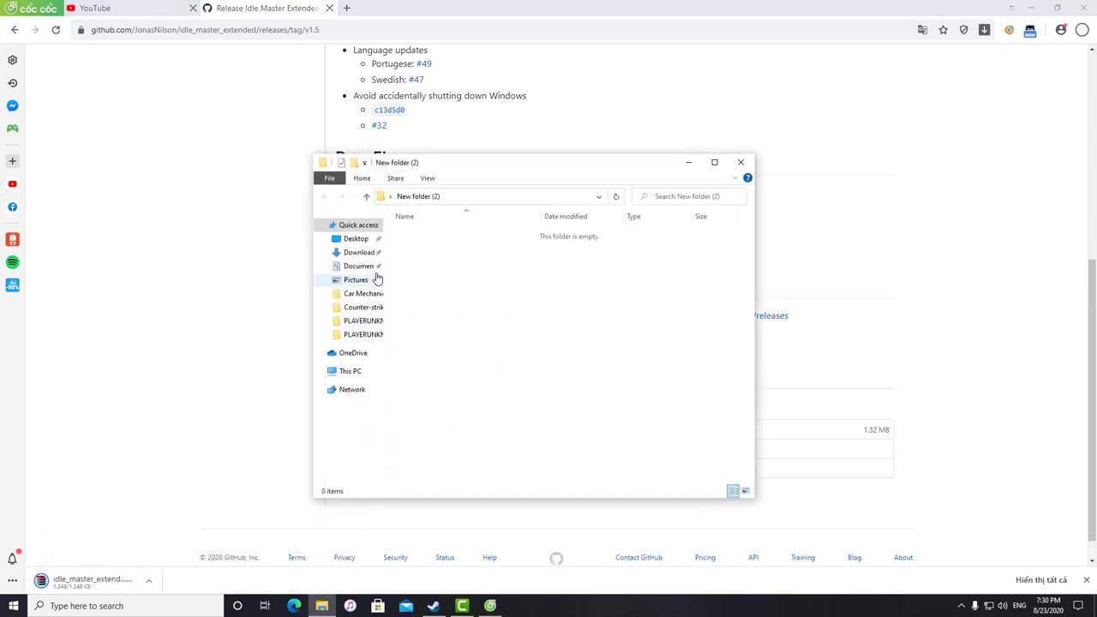
- Close the stray File Explorer window and clear everything away to show the desktop
click(364, 238)
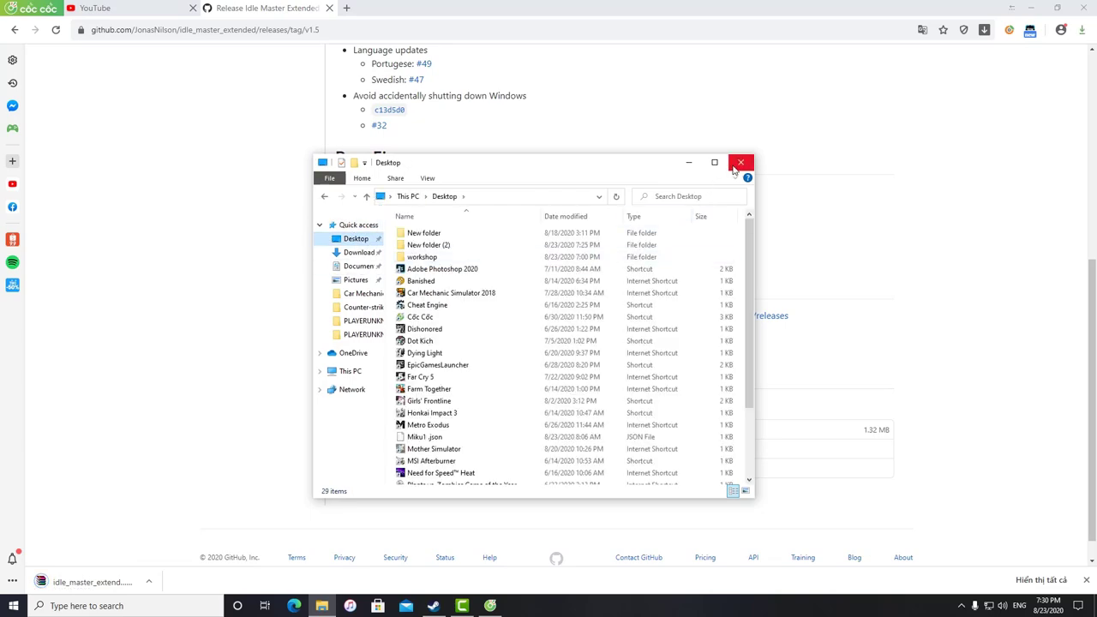
click(740, 162)
key(alt+Tab)
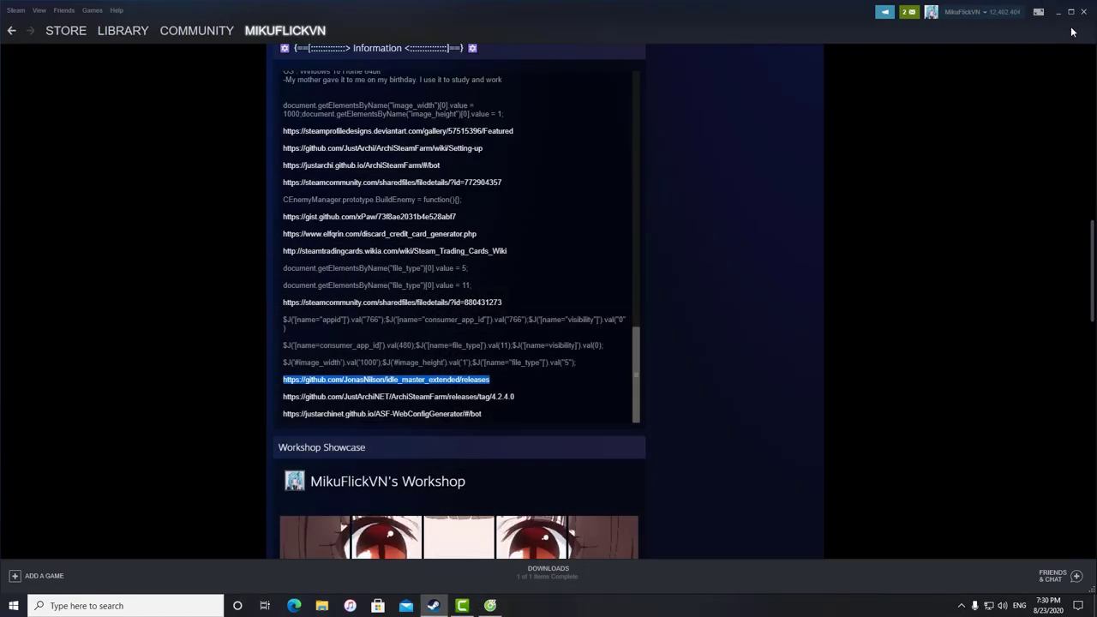
key(super+d)
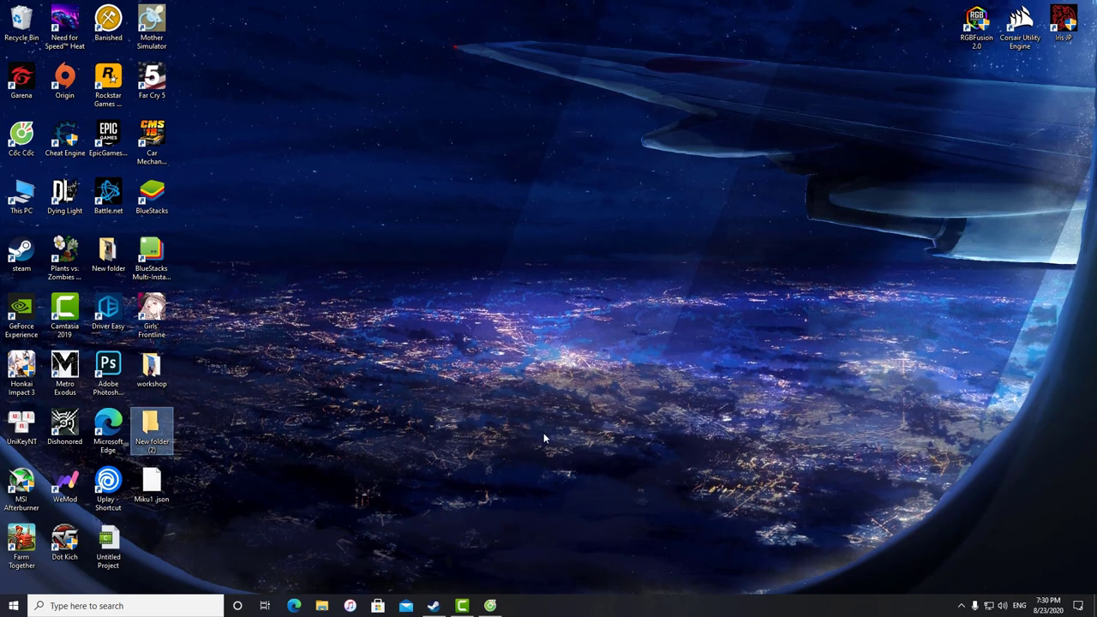
- Cut the idle_master_extended_v1.5 ZIP from Downloads for moving into New folder (2)
double_click(150, 424)
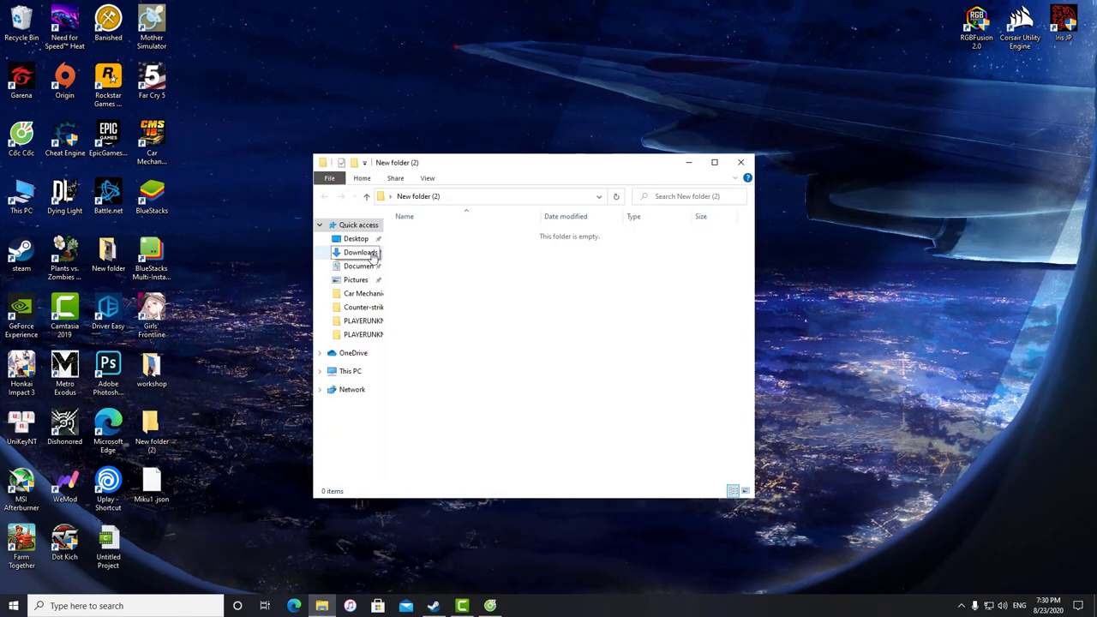
click(375, 251)
right_click(434, 249)
click(456, 409)
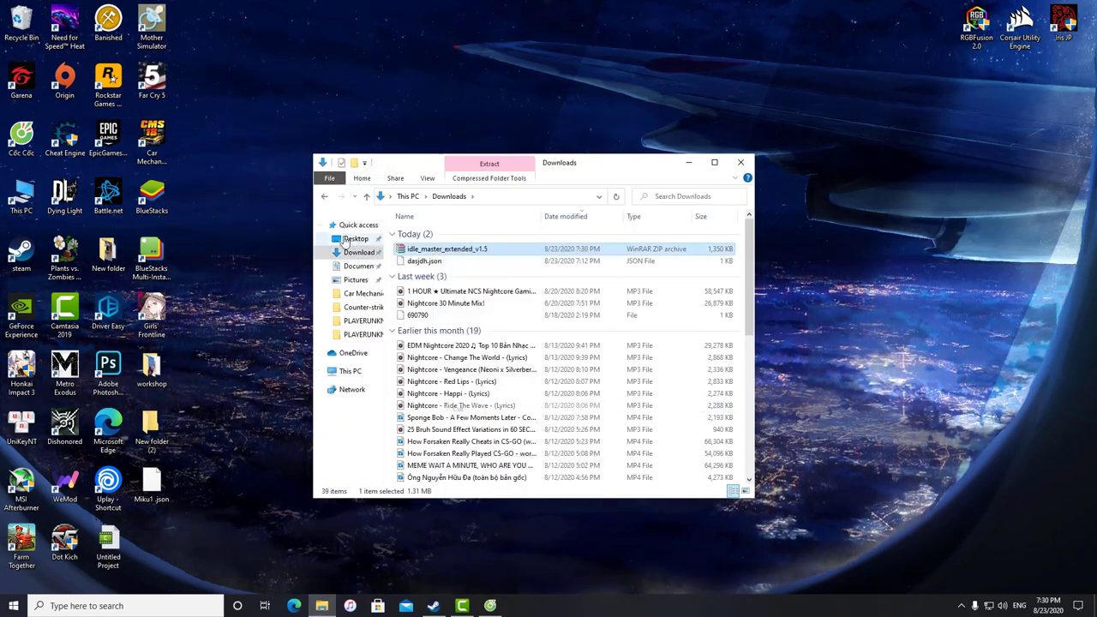
key(alt+Left)
- Create an 'indle' folder inside New folder (2) and paste the ZIP into it
right_click(436, 297)
mouse_move(514, 433)
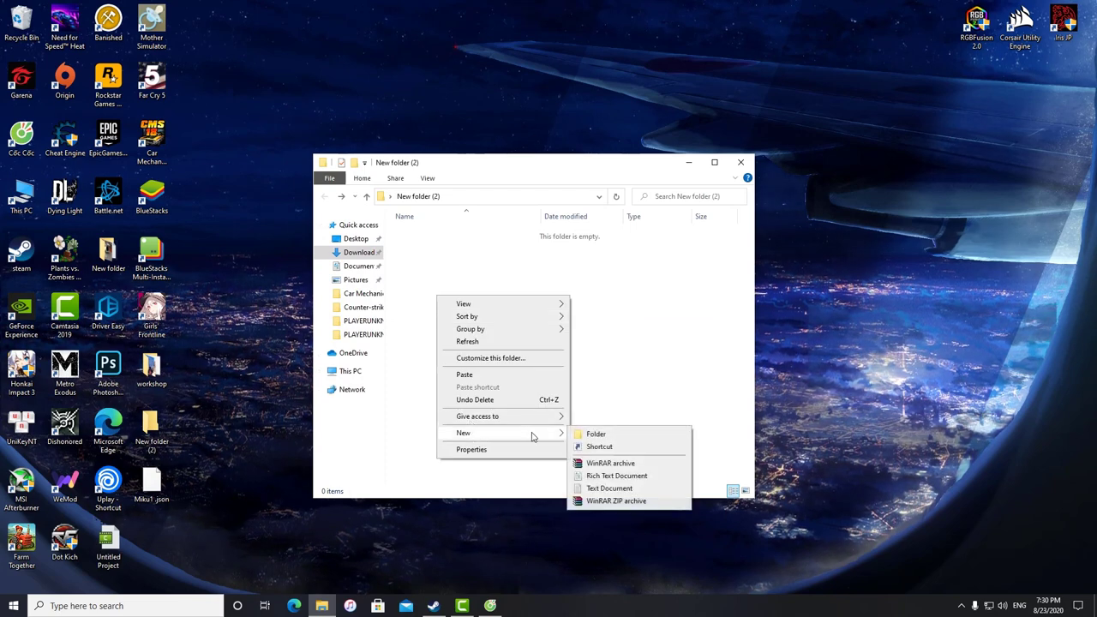
click(591, 433)
text(indle)
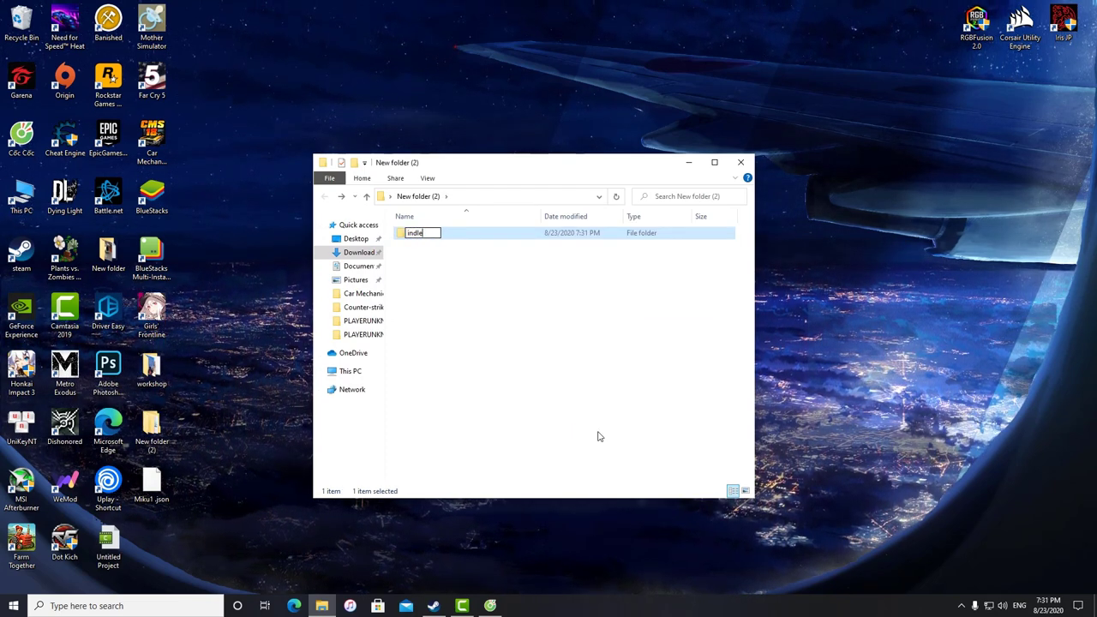
key(Return)
double_click(434, 233)
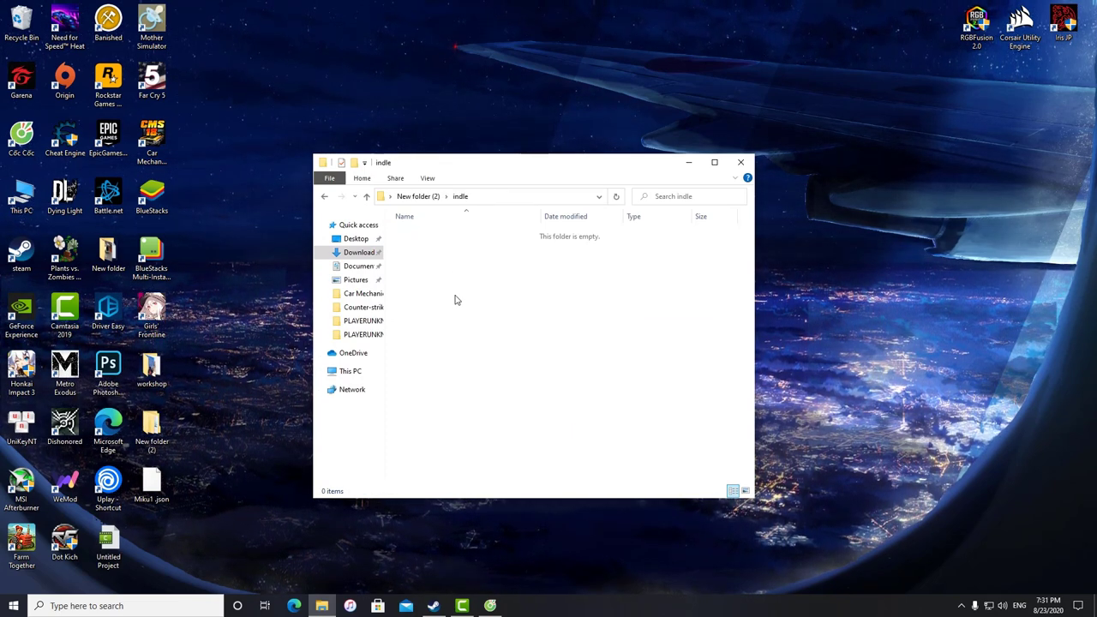
right_click(454, 296)
click(476, 377)
- Extract the ZIP in indle and launch IdleMaster from the extracted folder
right_click(454, 236)
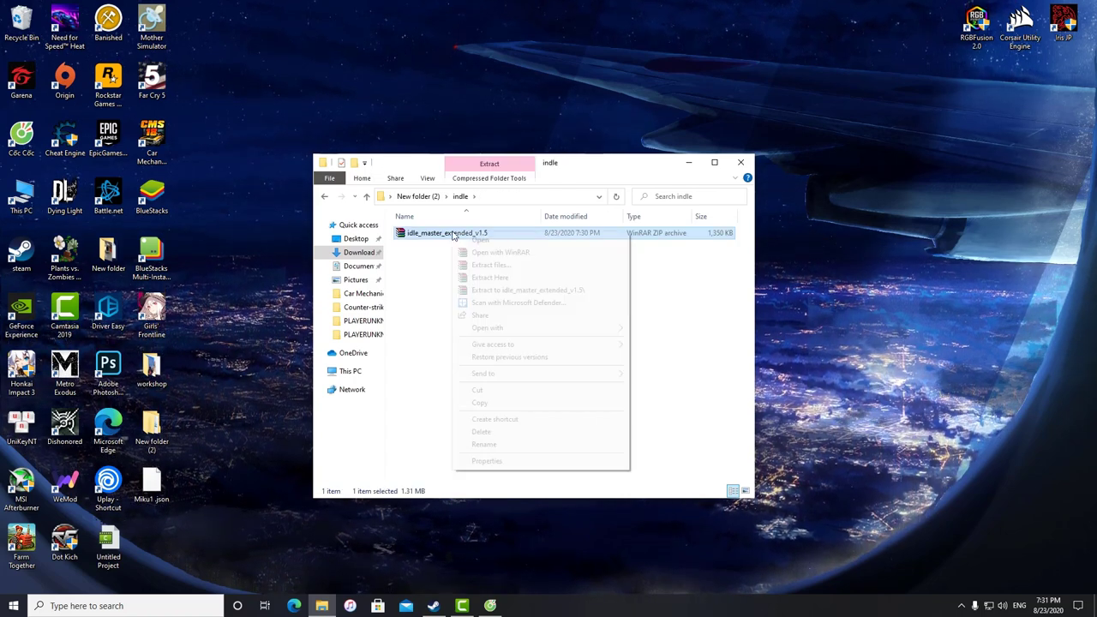
click(491, 279)
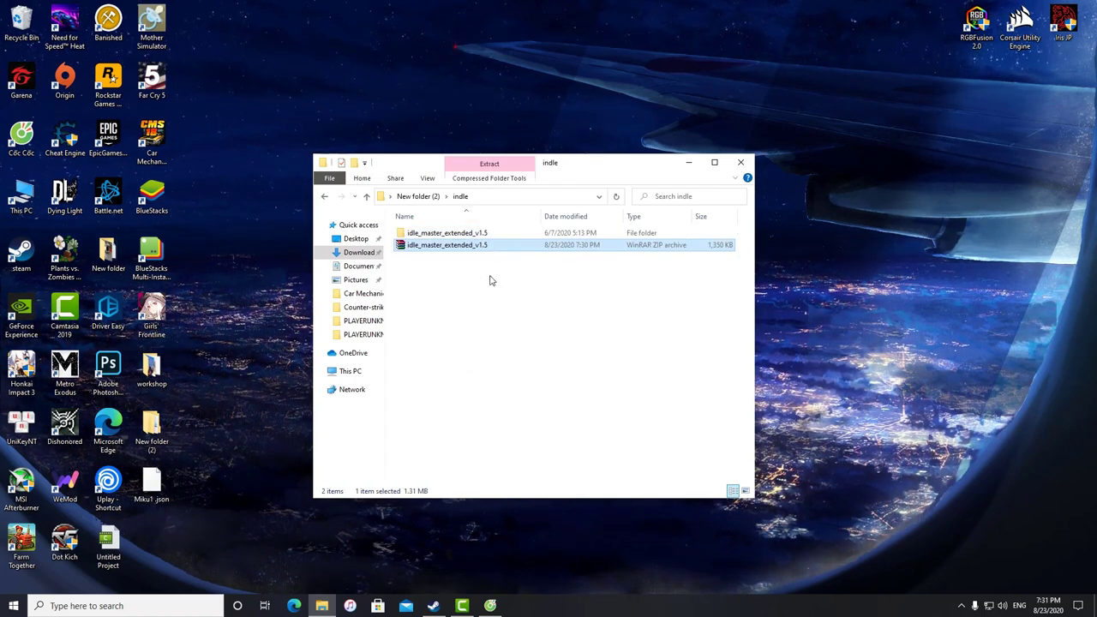
double_click(471, 237)
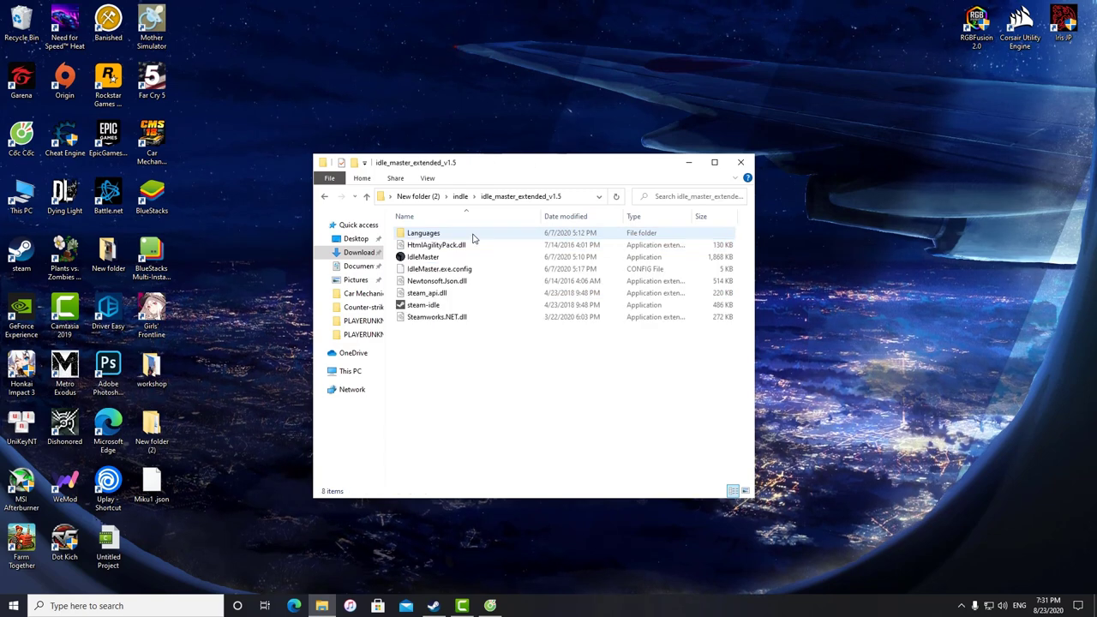
click(449, 258)
double_click(449, 257)
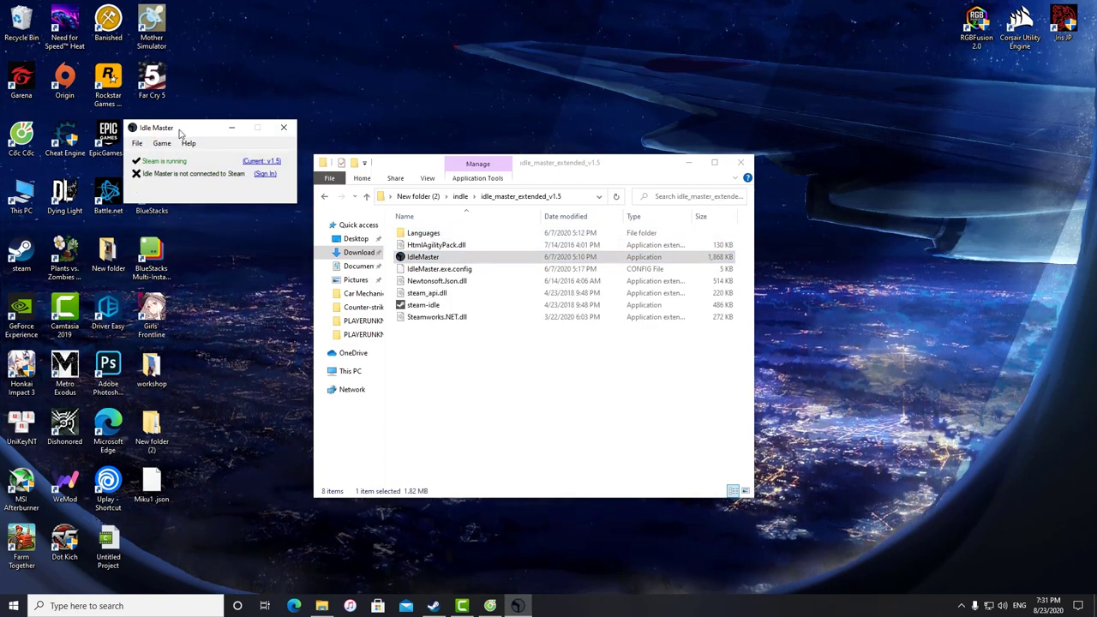
- Sign Idle Master in to Steam, let it report 6 card drops remaining, then close it
drag(191, 137, 379, 264)
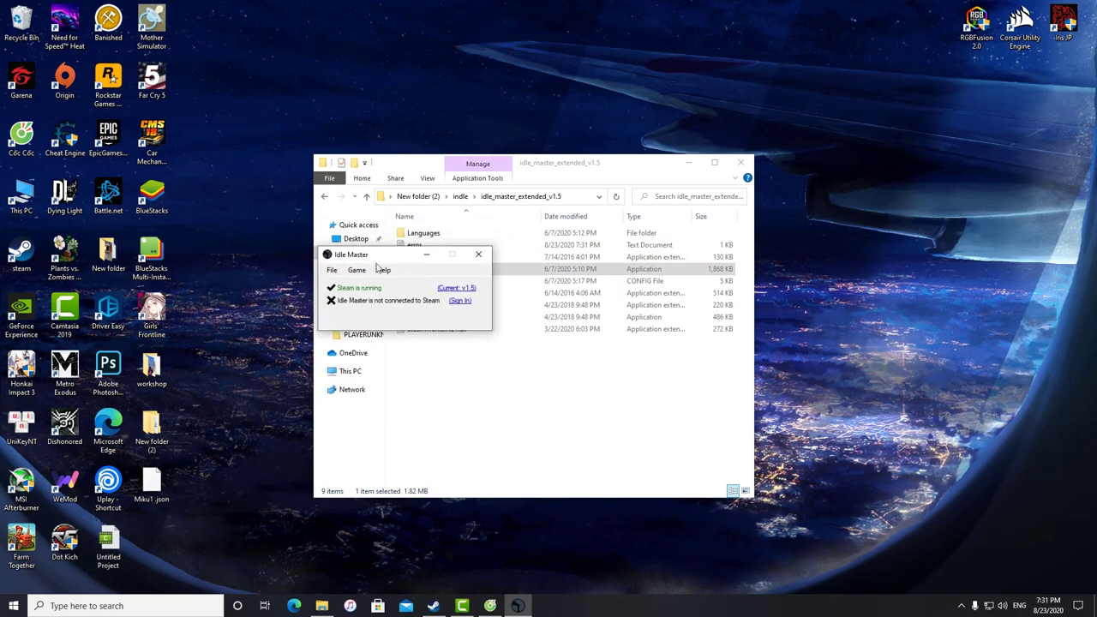
click(463, 301)
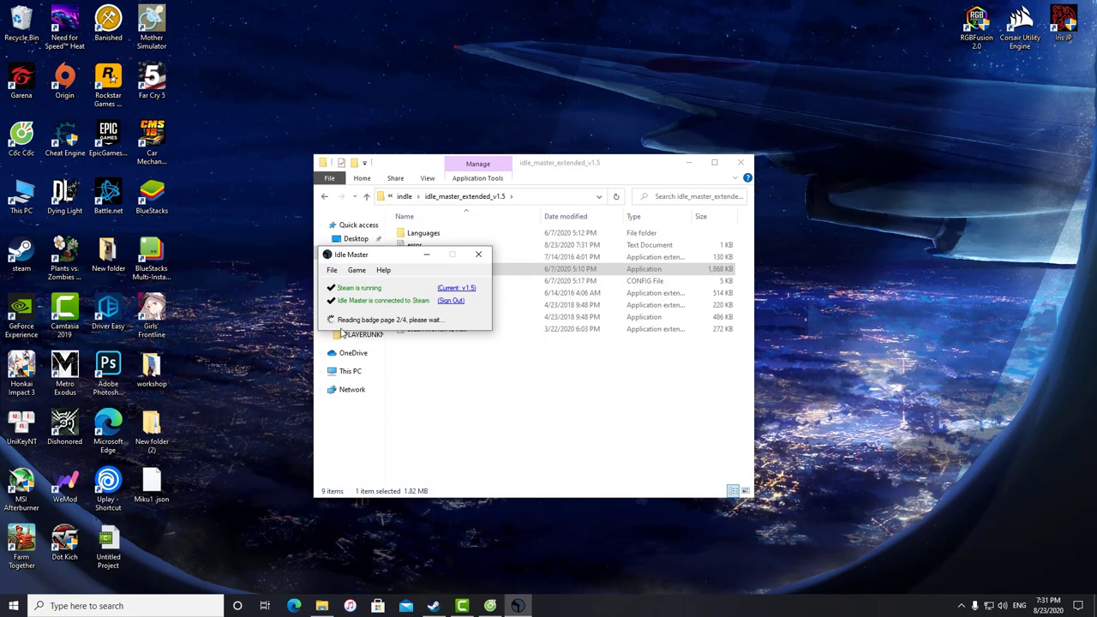
drag(396, 254, 511, 257)
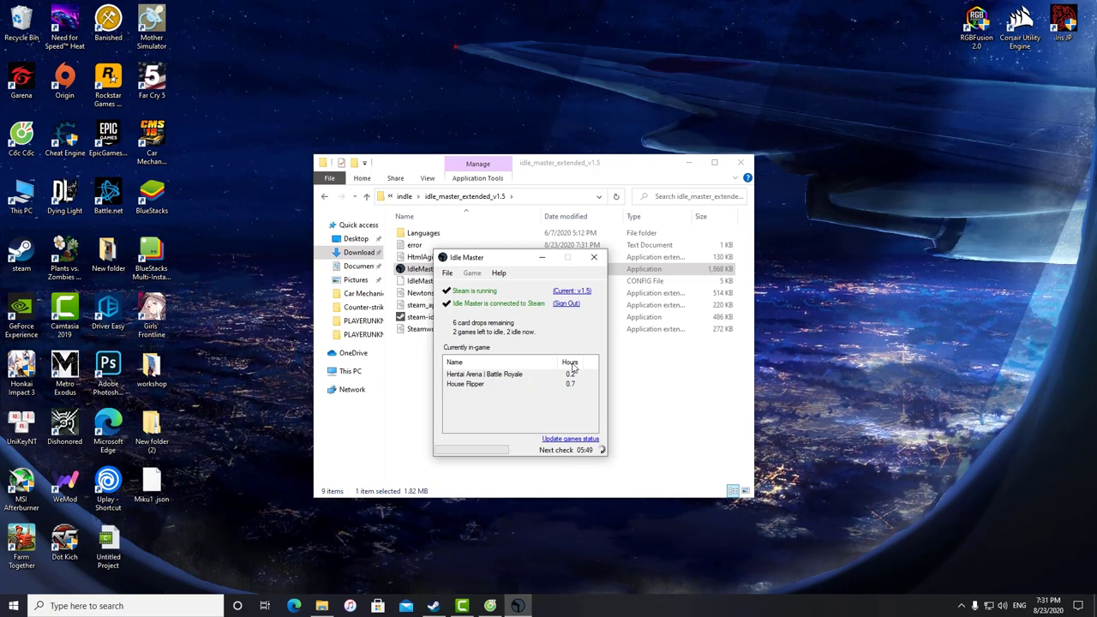
click(596, 258)
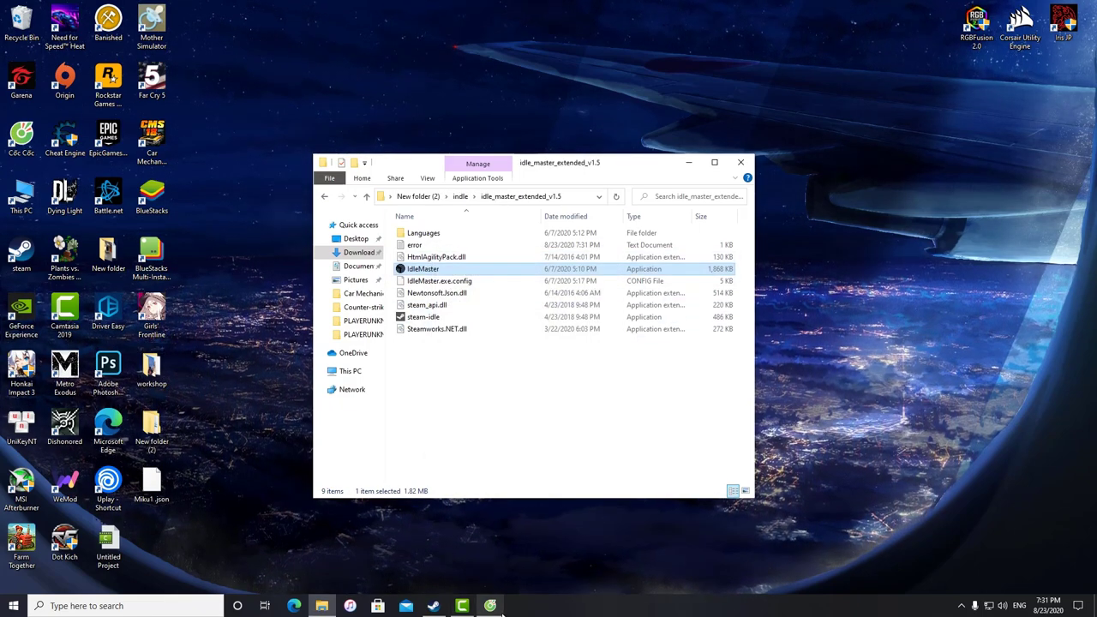
click(492, 607)
- Close the Idle Master release tab and switch back to the Steam profile page
scroll(396, 556, up, 5)
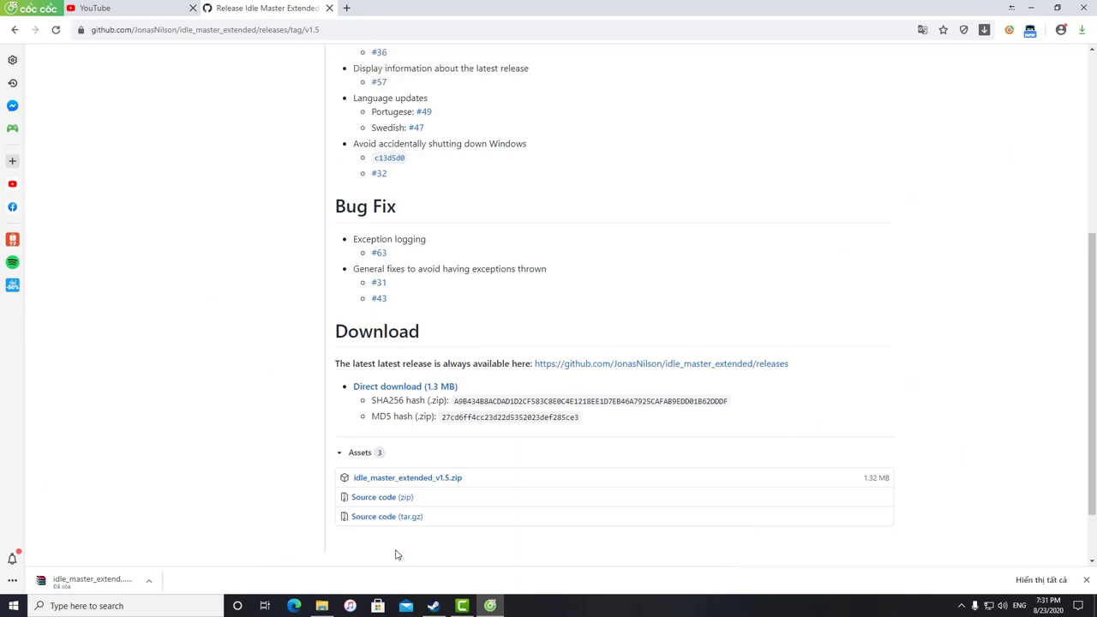
click(329, 8)
click(321, 606)
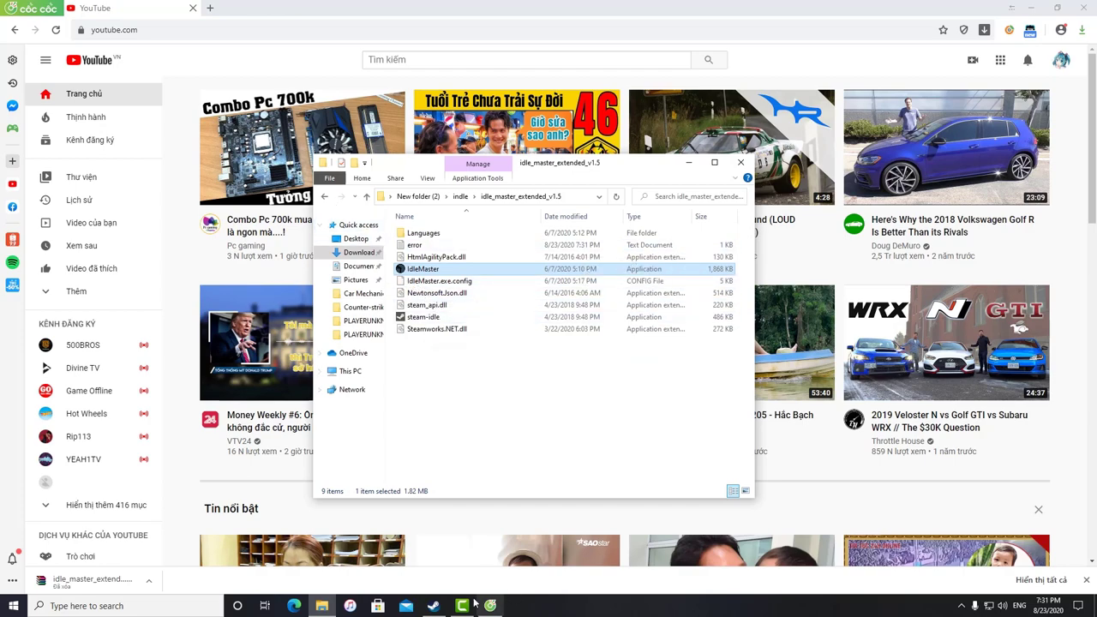
click(433, 606)
- Copy the ArchiSteamFarm 4.2.4.0 release link and prepare a new browser tab for it
drag(521, 396, 280, 396)
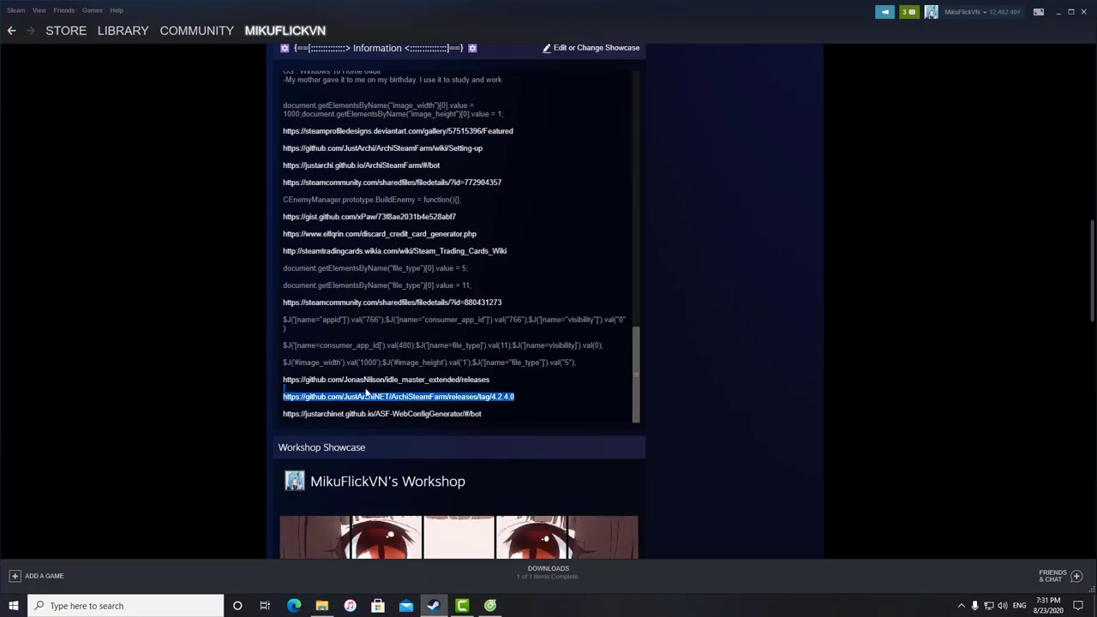
right_click(280, 396)
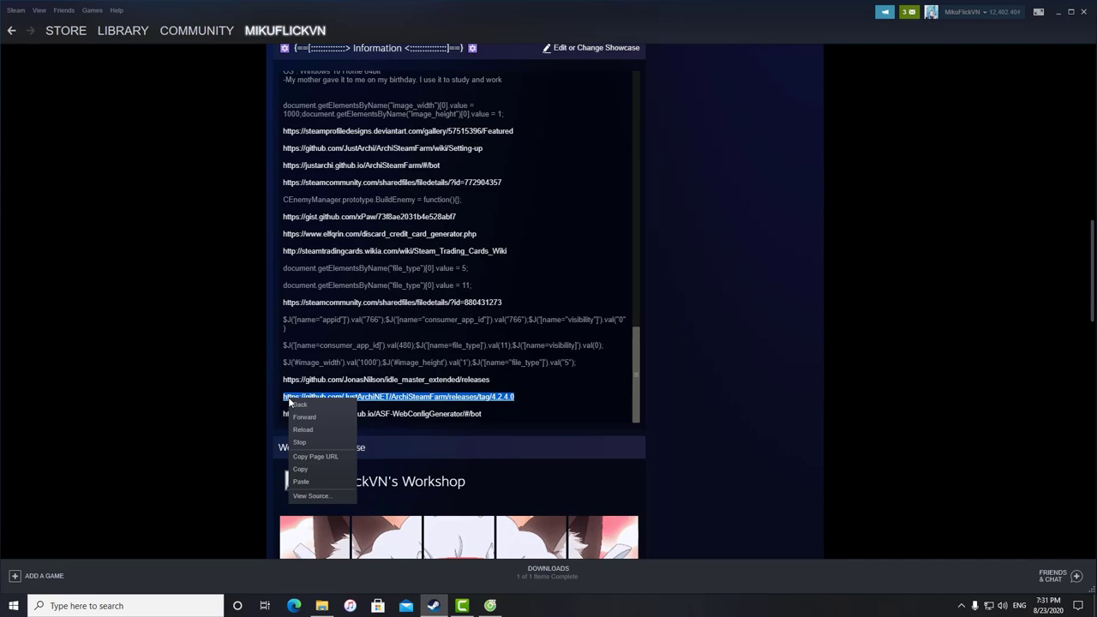
click(311, 459)
key(alt+Tab)
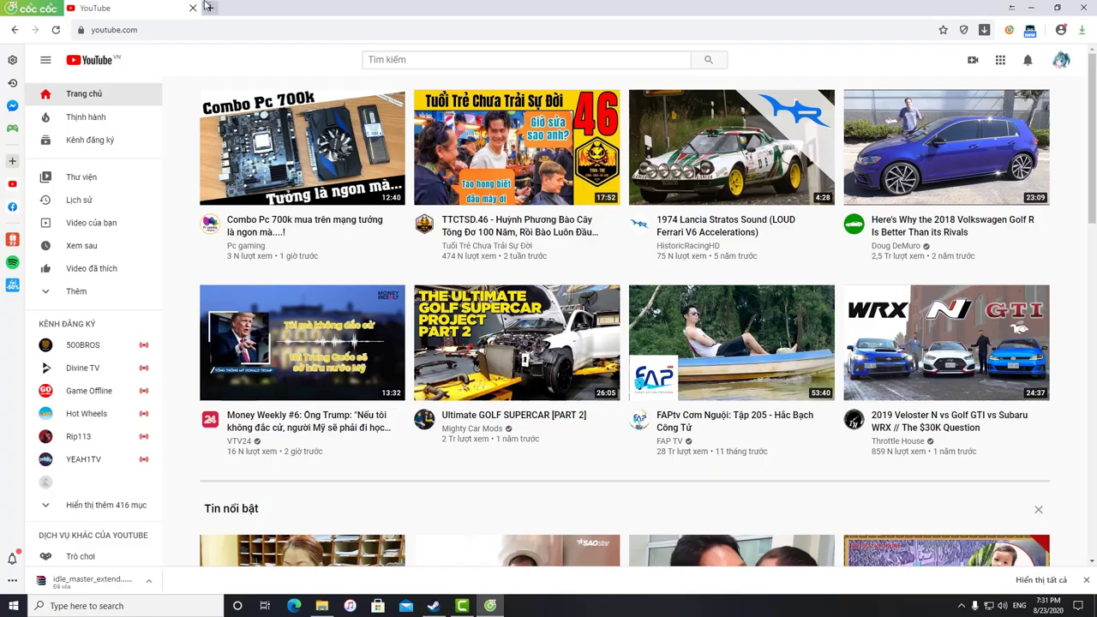
click(207, 7)
right_click(257, 31)
- Load the ArchiSteamFarm V4.2.4.0 release page and download ASF-win-x64.zip (23.4 MB)
click(377, 93)
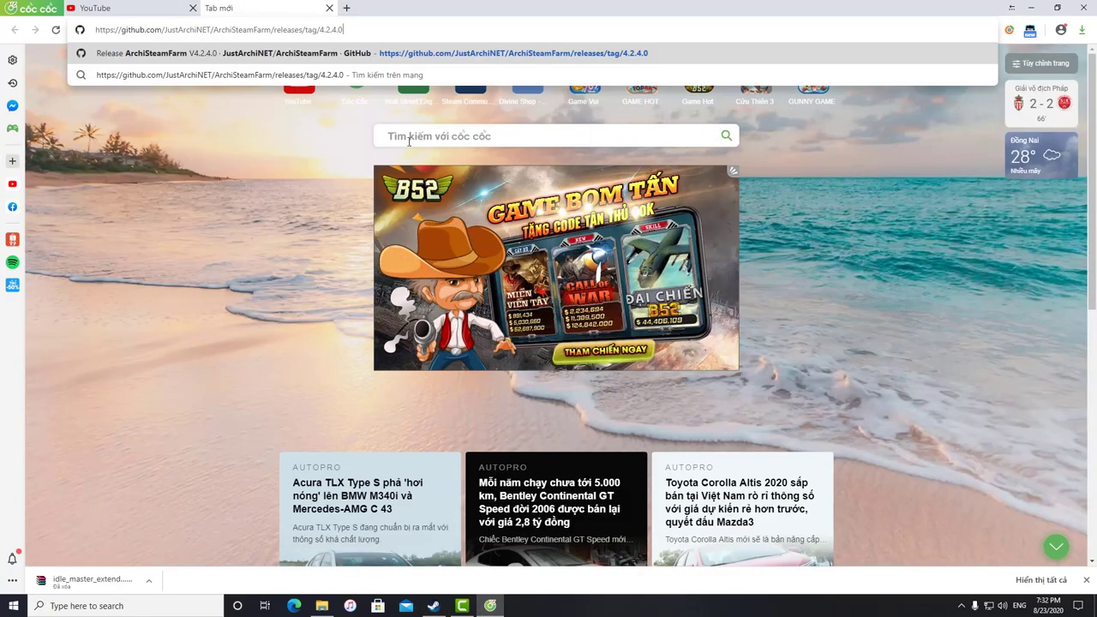
key(Return)
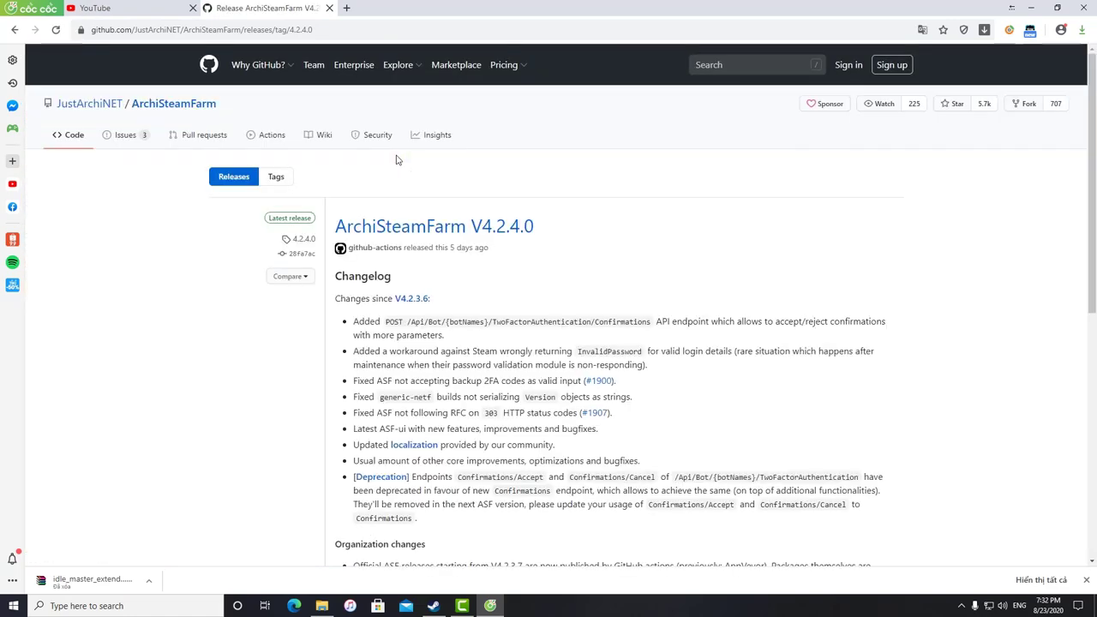
scroll(588, 288, down, 6)
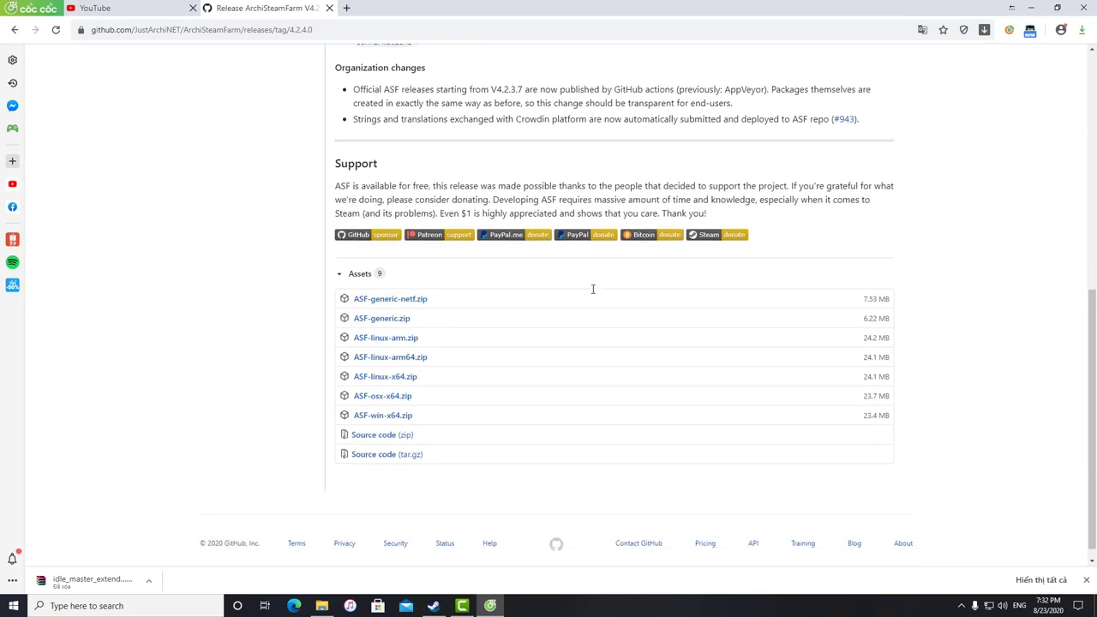
scroll(492, 309, up, 3)
scroll(492, 307, up, 3)
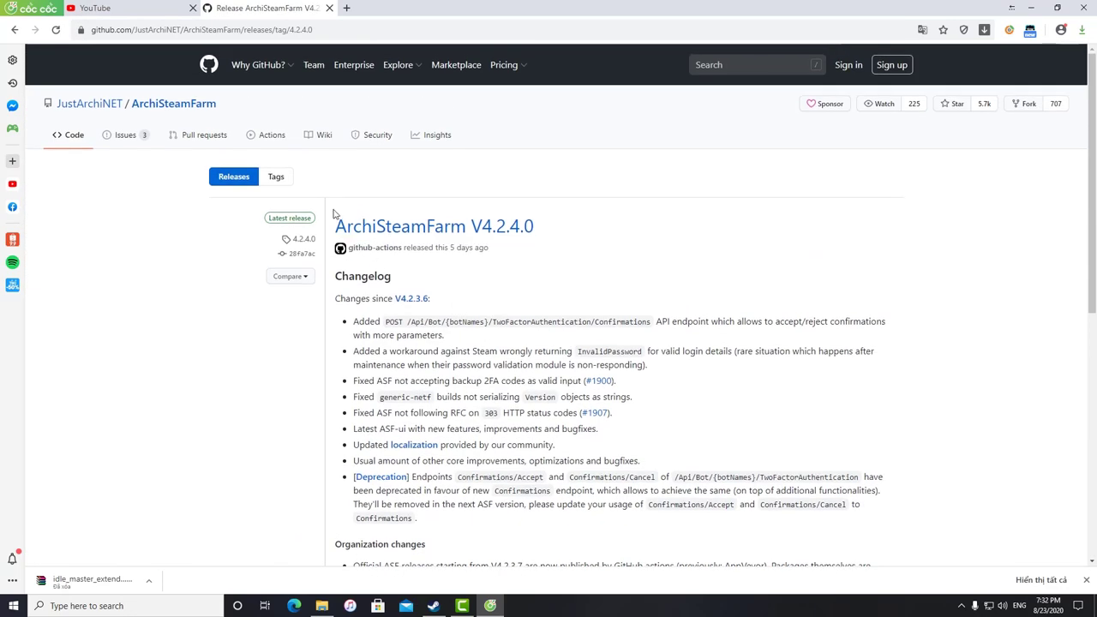
scroll(565, 351, down, 5)
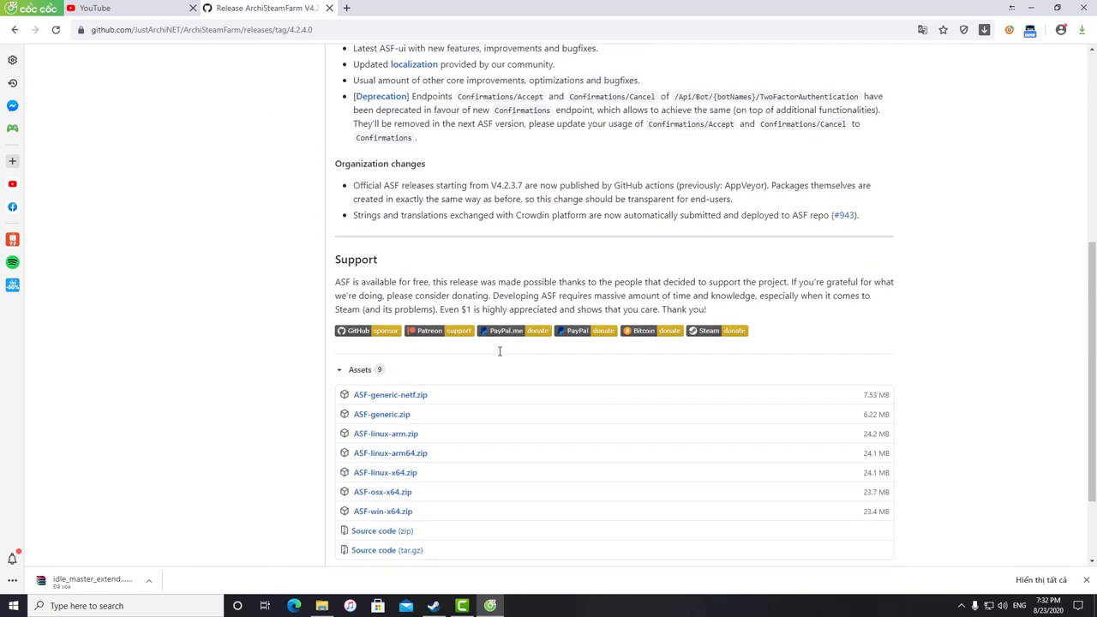
scroll(261, 409, down, 2)
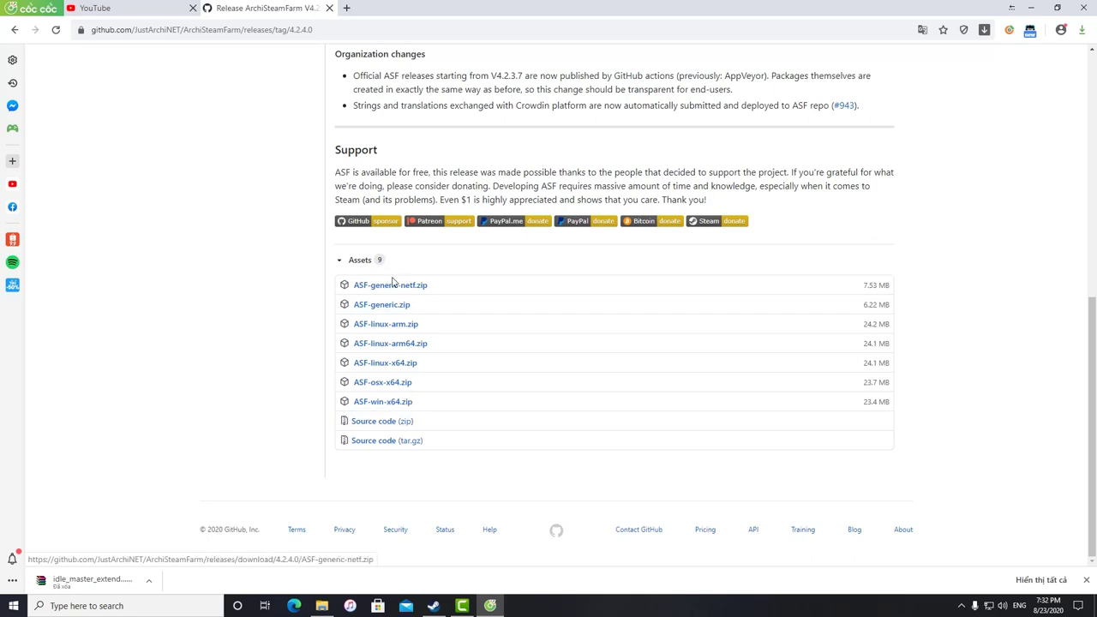
click(393, 409)
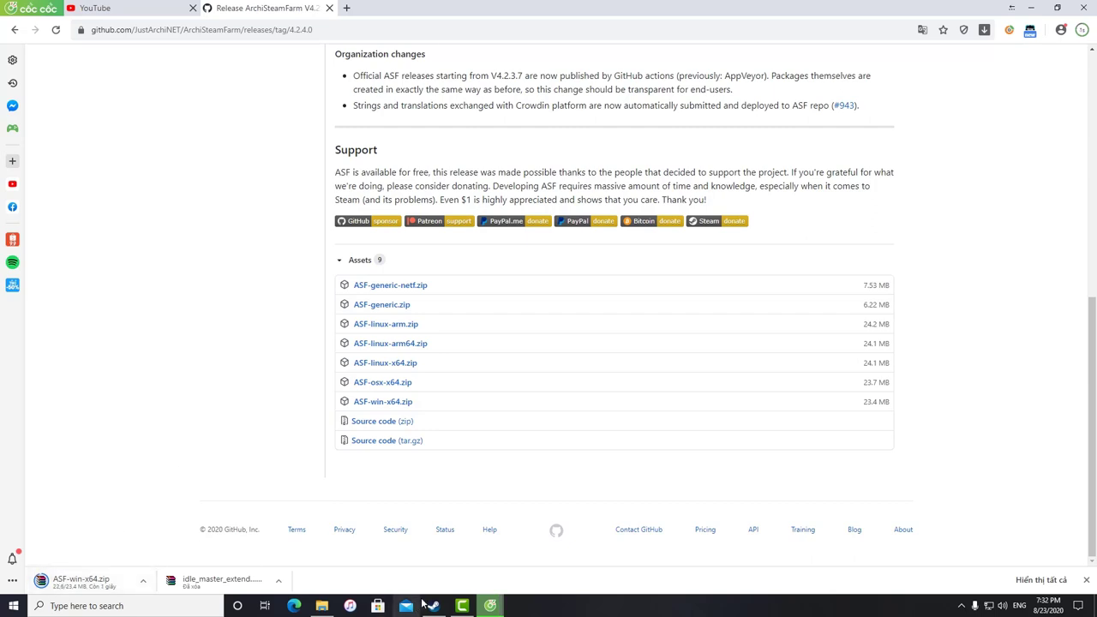
click(321, 605)
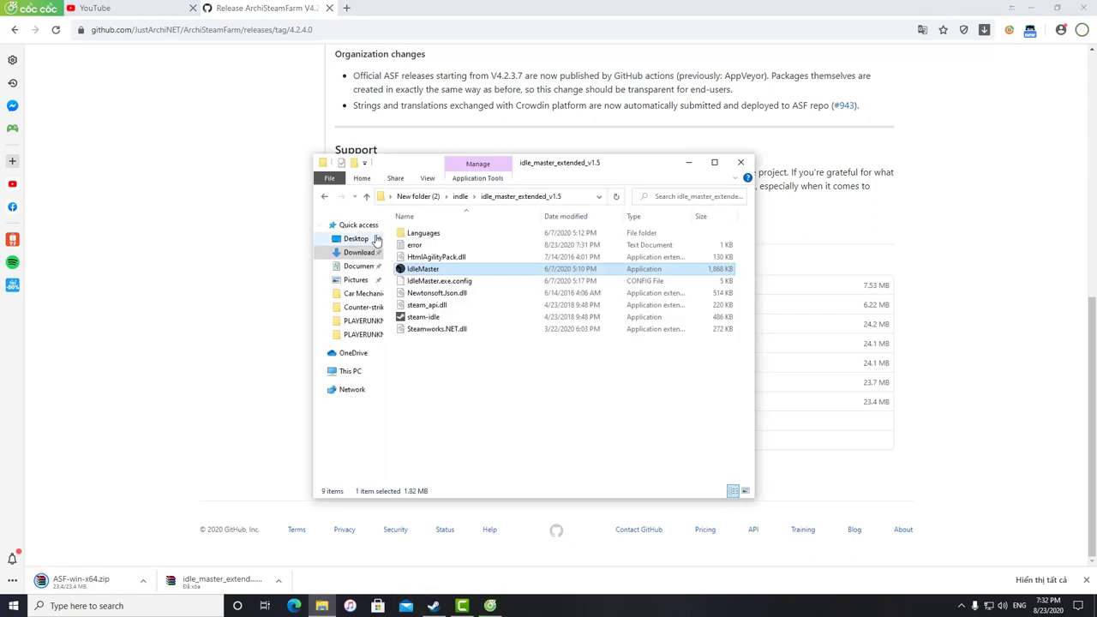
- Create a new folder named archi inside New folder (2)
key(alt+Up)
right_click(461, 340)
mouse_move(589, 477)
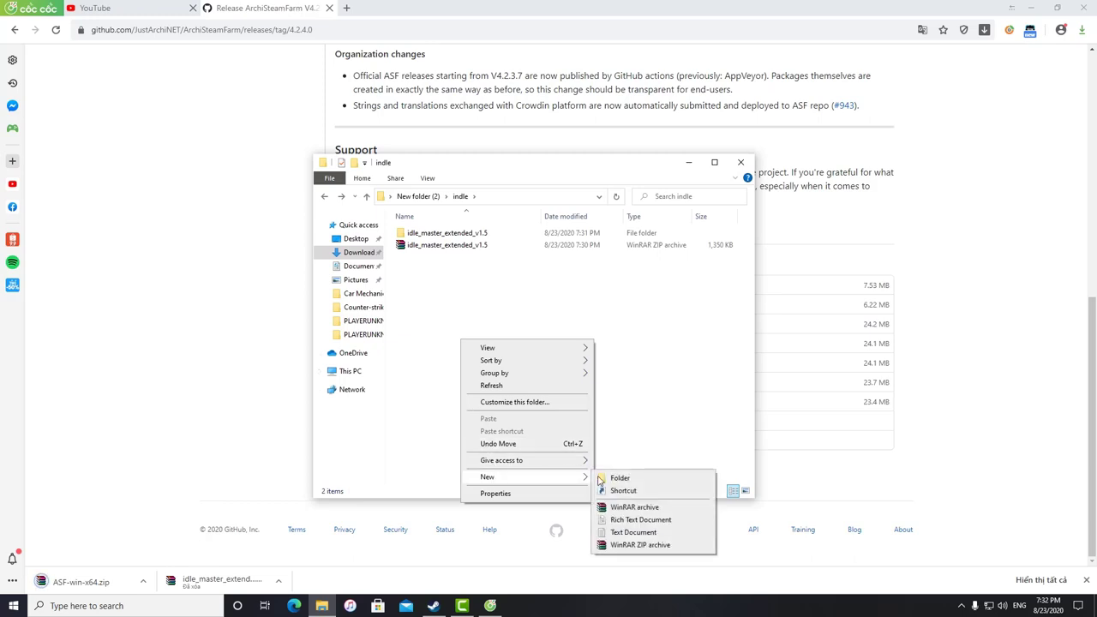
click(374, 288)
click(324, 196)
right_click(433, 329)
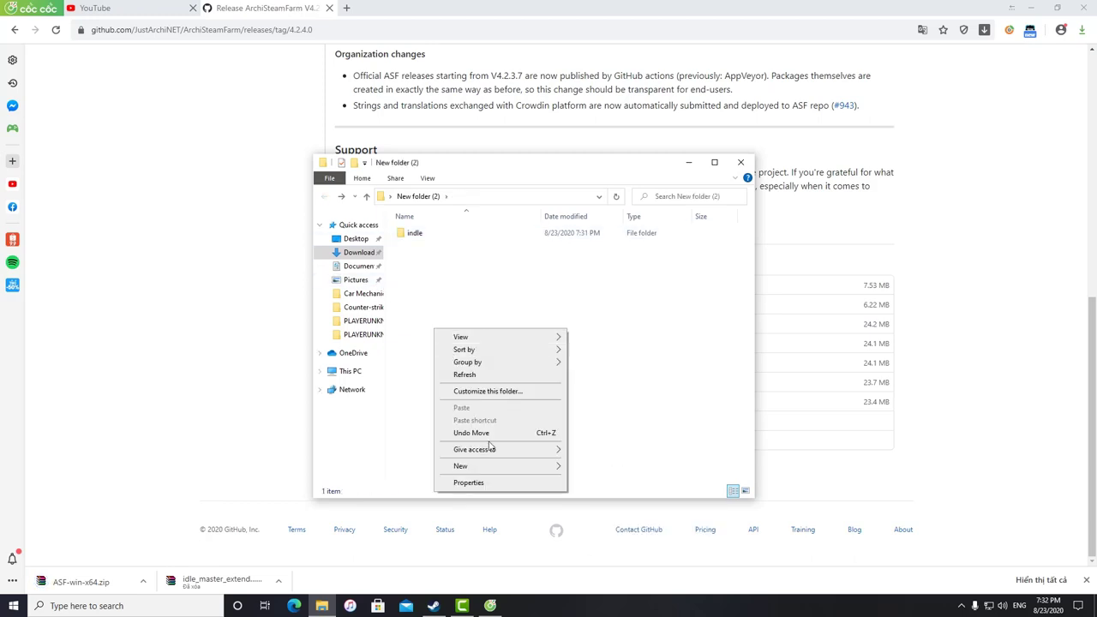
mouse_move(508, 468)
click(589, 471)
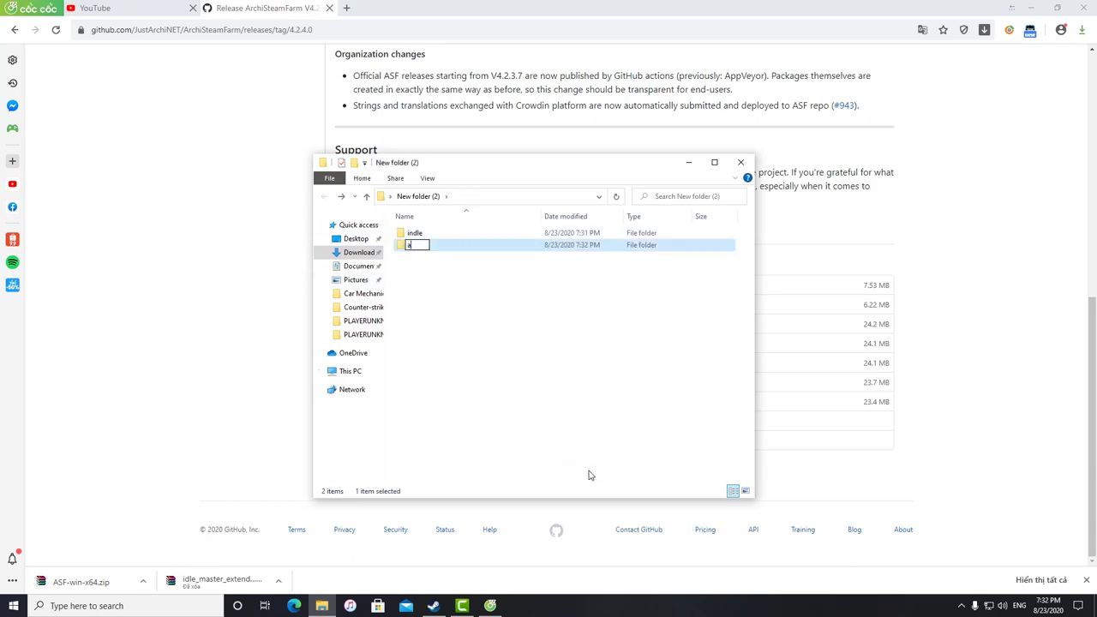
key(Return)
- Move ASF-win-x64.zip from Downloads into the archi folder
click(360, 252)
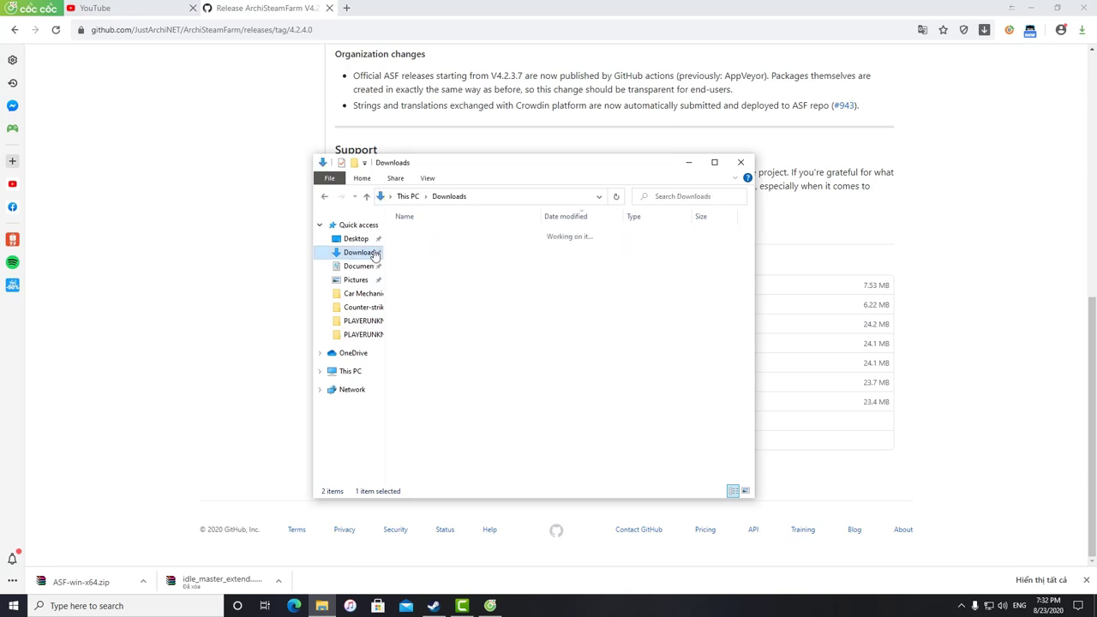
right_click(429, 249)
click(456, 412)
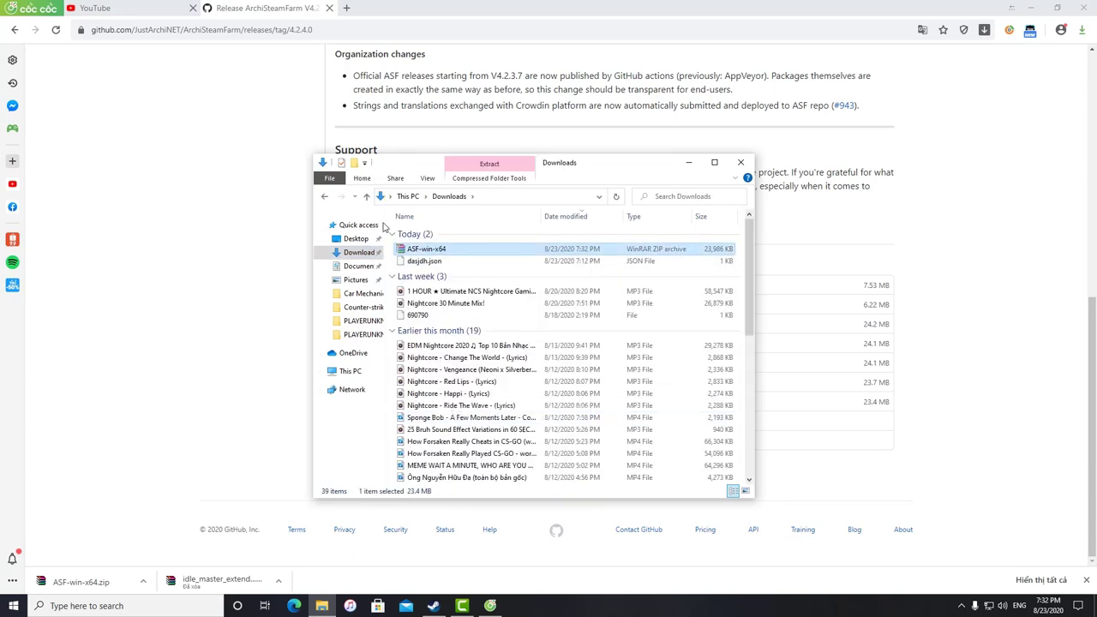
click(325, 196)
click(422, 244)
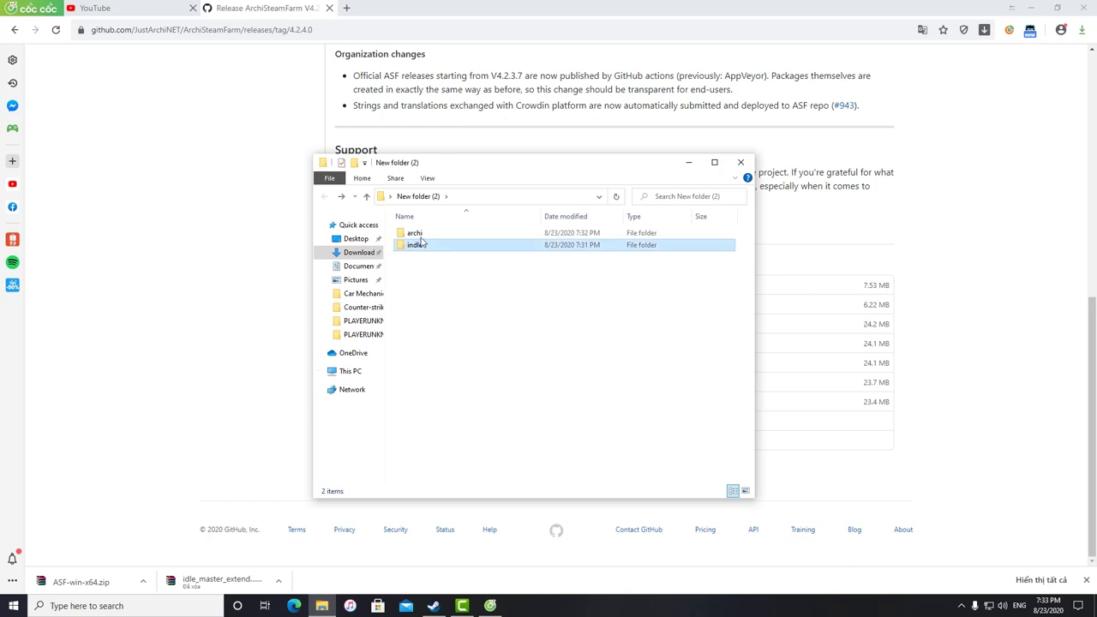
double_click(422, 237)
right_click(443, 306)
click(463, 389)
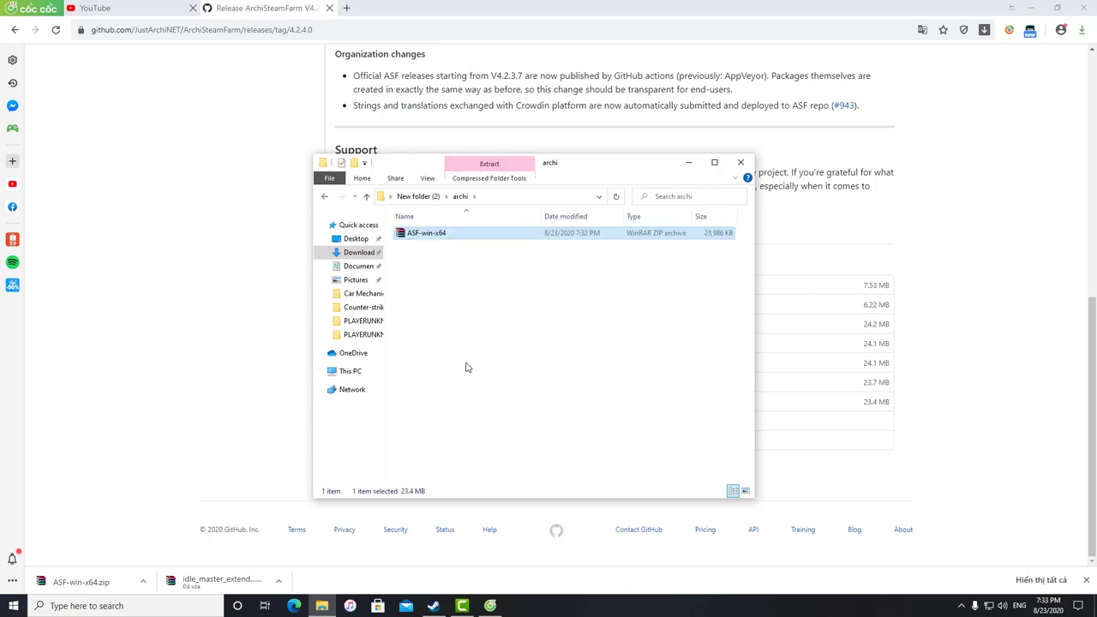
- Extract ASF-win-x64.zip with WinRAR inside archi to get the ArchiSteamFarm files
right_click(447, 238)
click(497, 267)
click(685, 169)
right_click(488, 236)
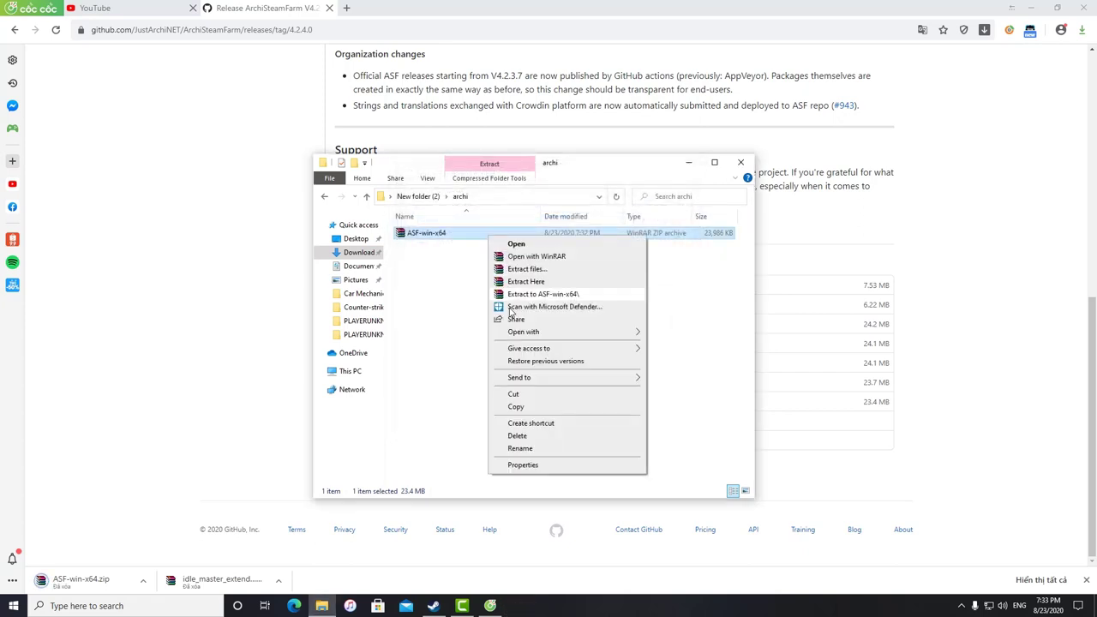
click(516, 294)
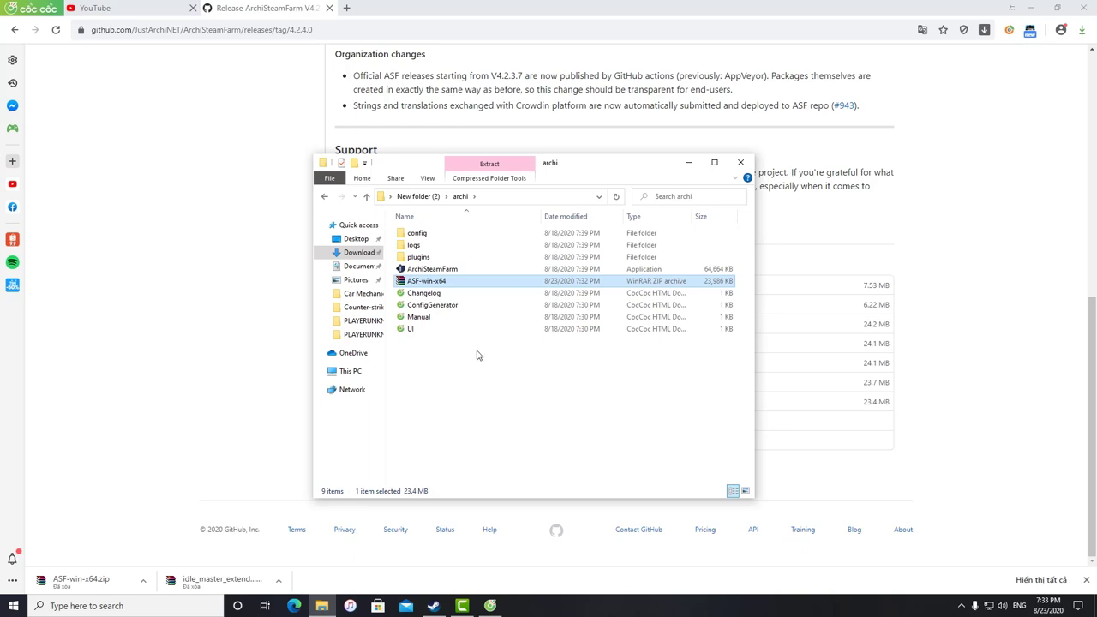
click(490, 606)
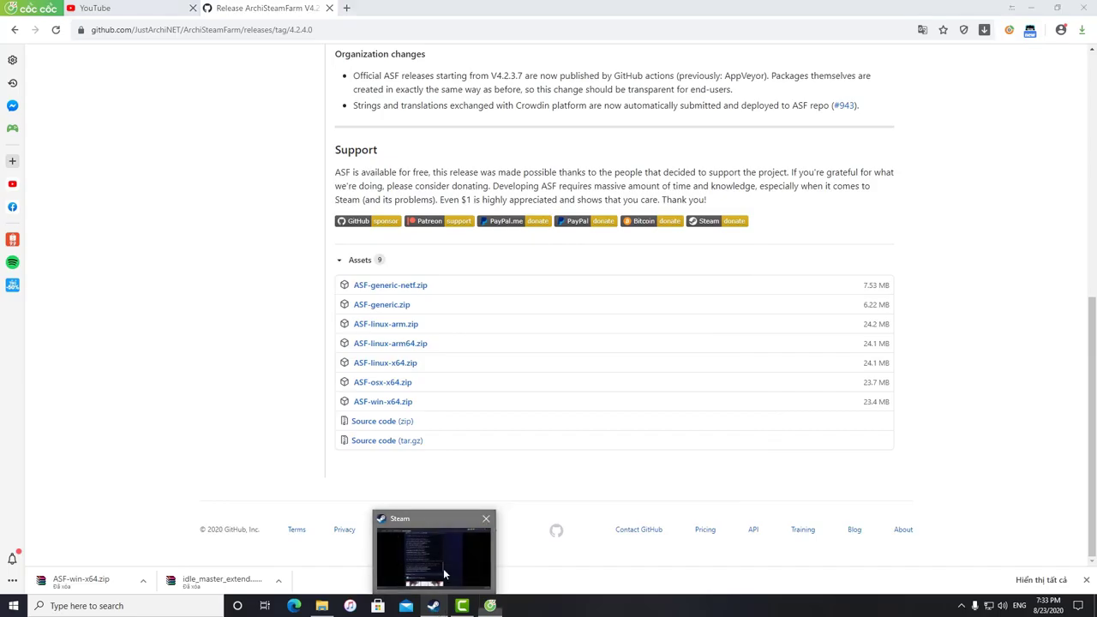
click(438, 561)
- Copy the ASF-WebConfigGenerator link from Steam and load it in a new browser tab
drag(501, 415, 283, 414)
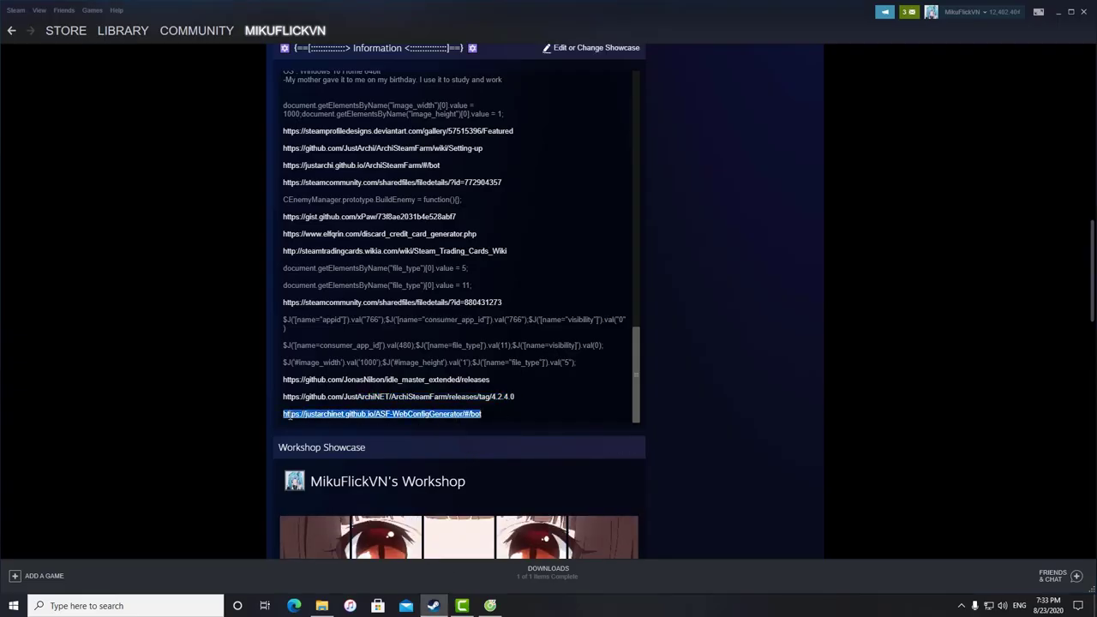
right_click(298, 419)
click(316, 490)
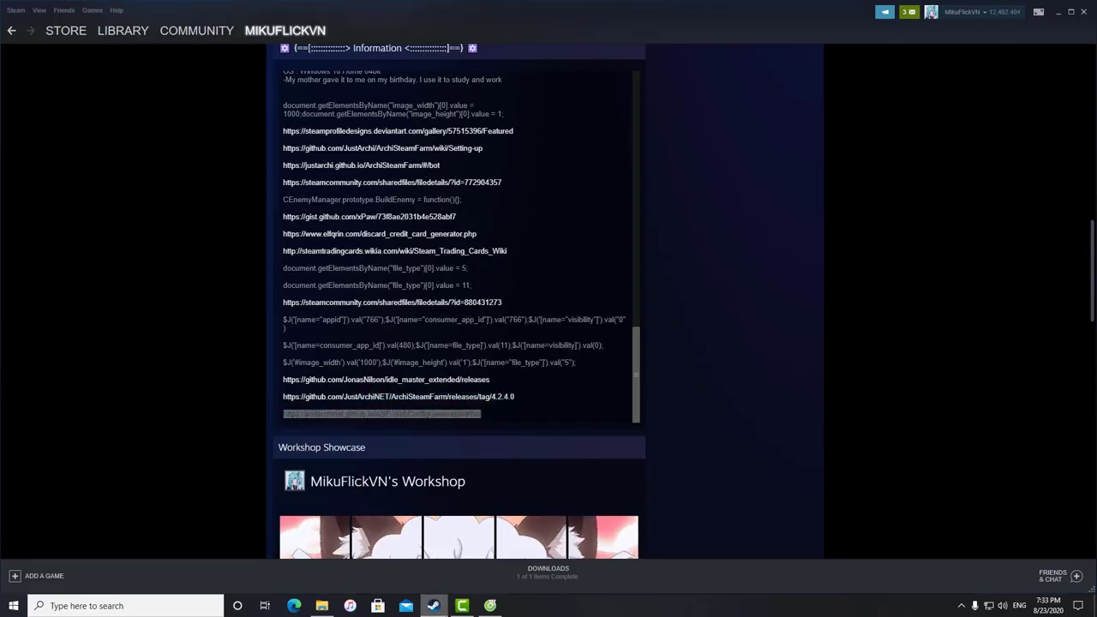
key(alt+Tab)
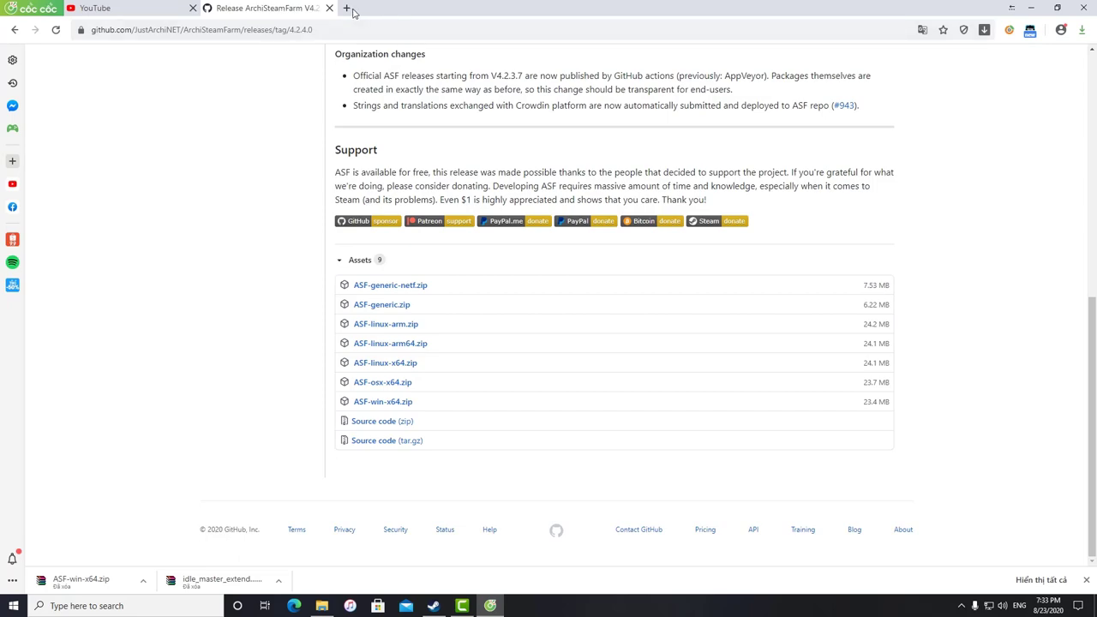
click(346, 9)
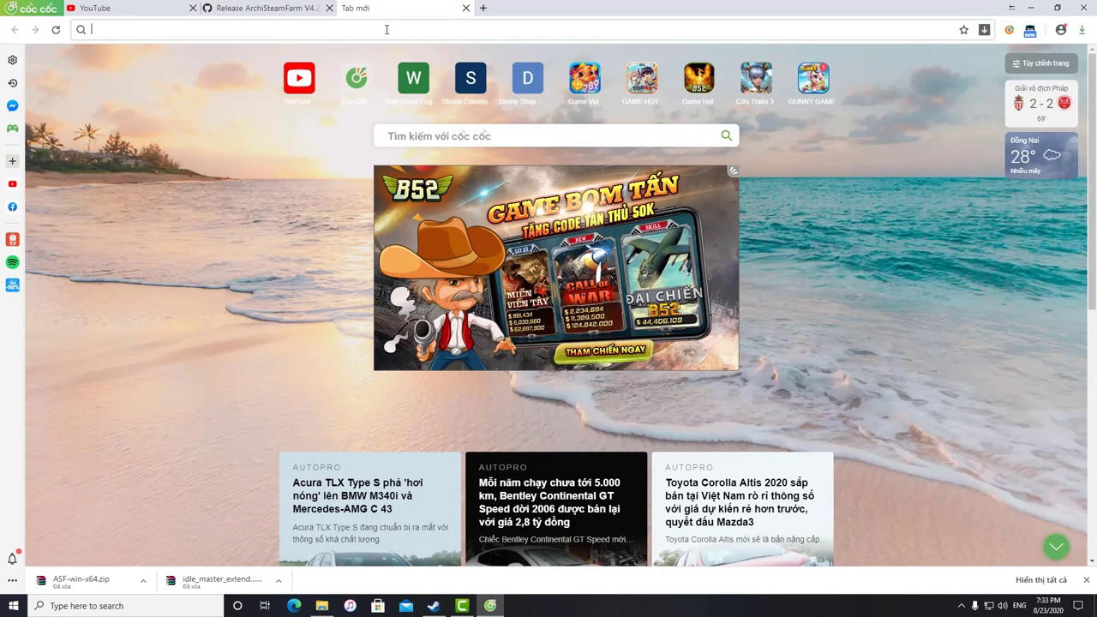
right_click(386, 29)
click(410, 112)
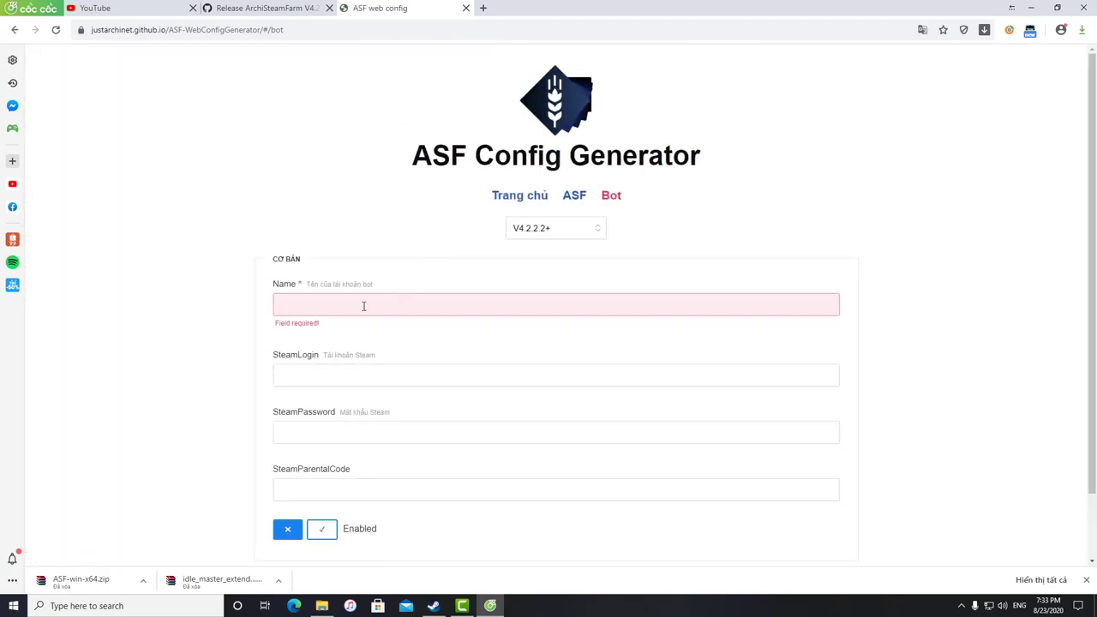
- Enter the bot name, Steam login and password, enable the bot, and download miku bot 1.json
click(404, 308)
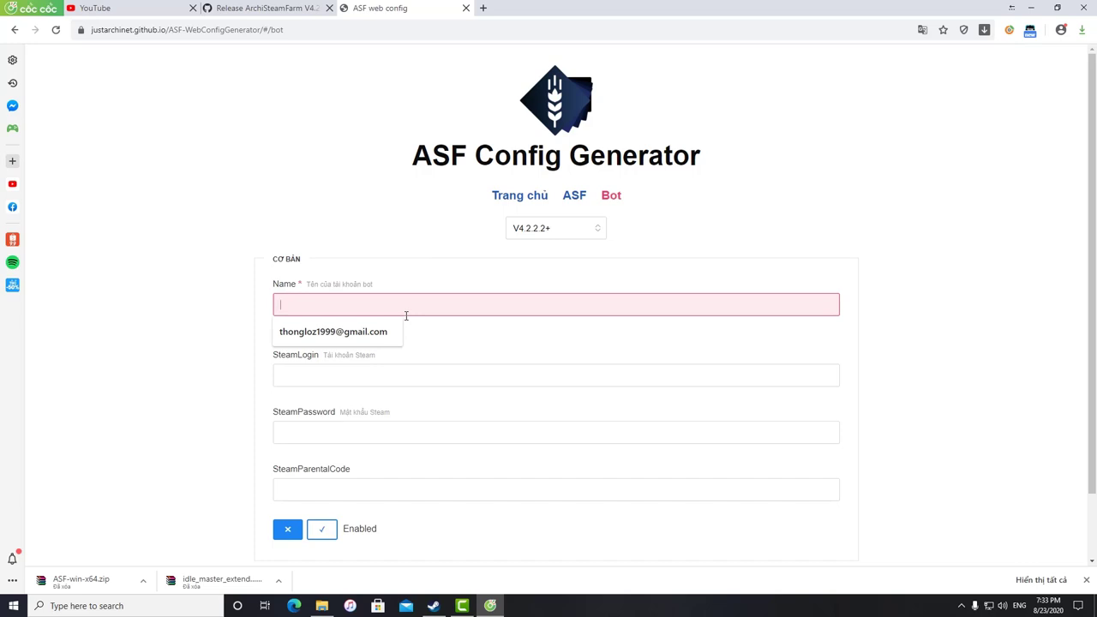
text(nik)
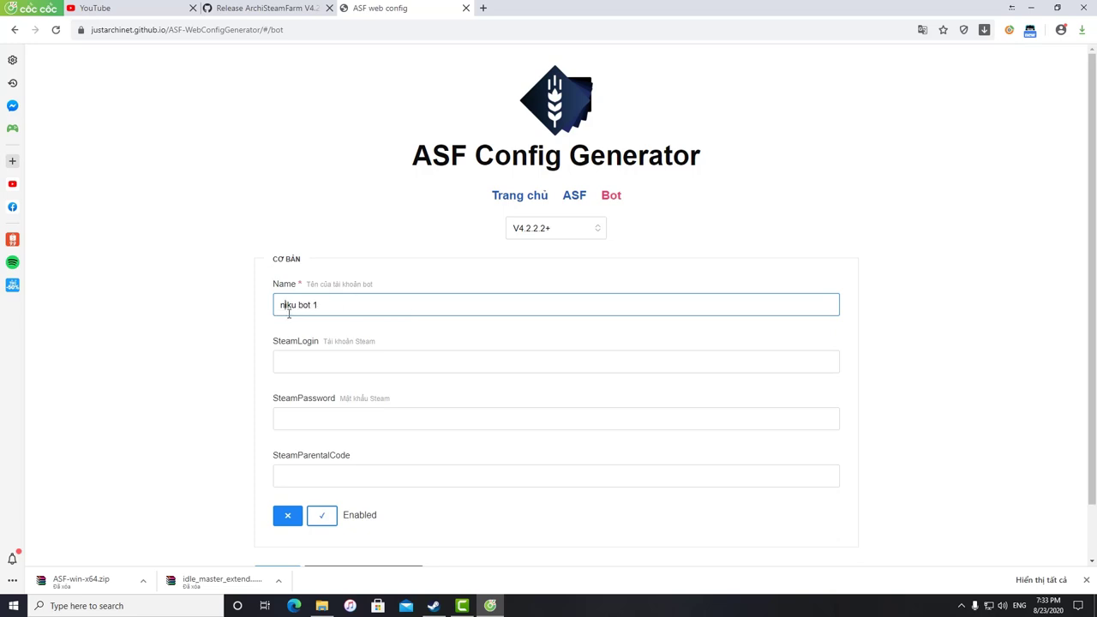
scroll(329, 319, down, 1)
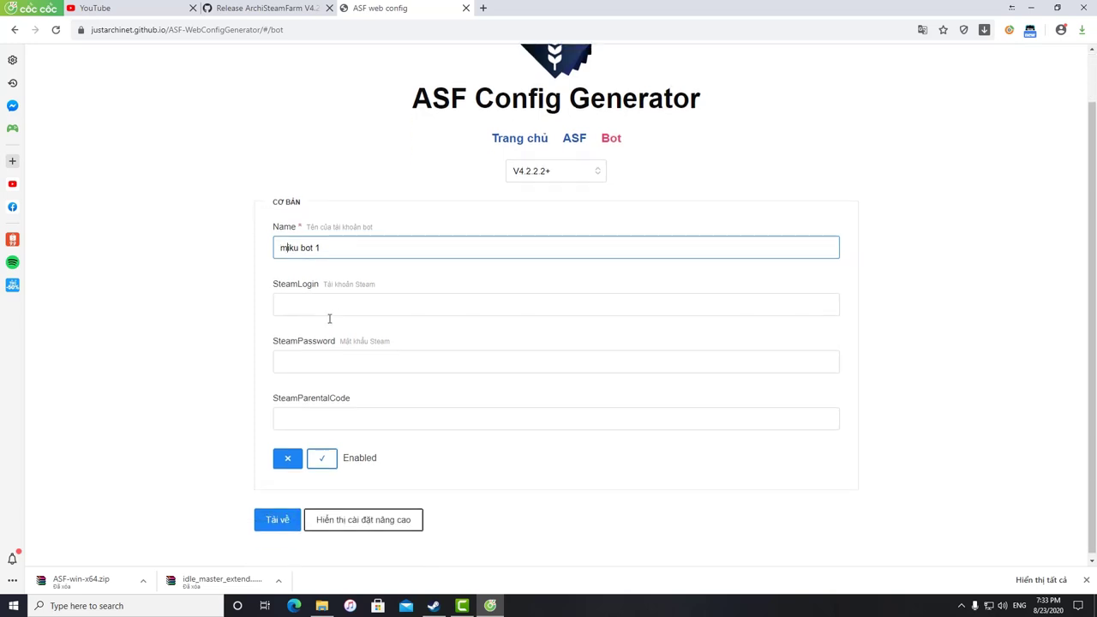
click(326, 309)
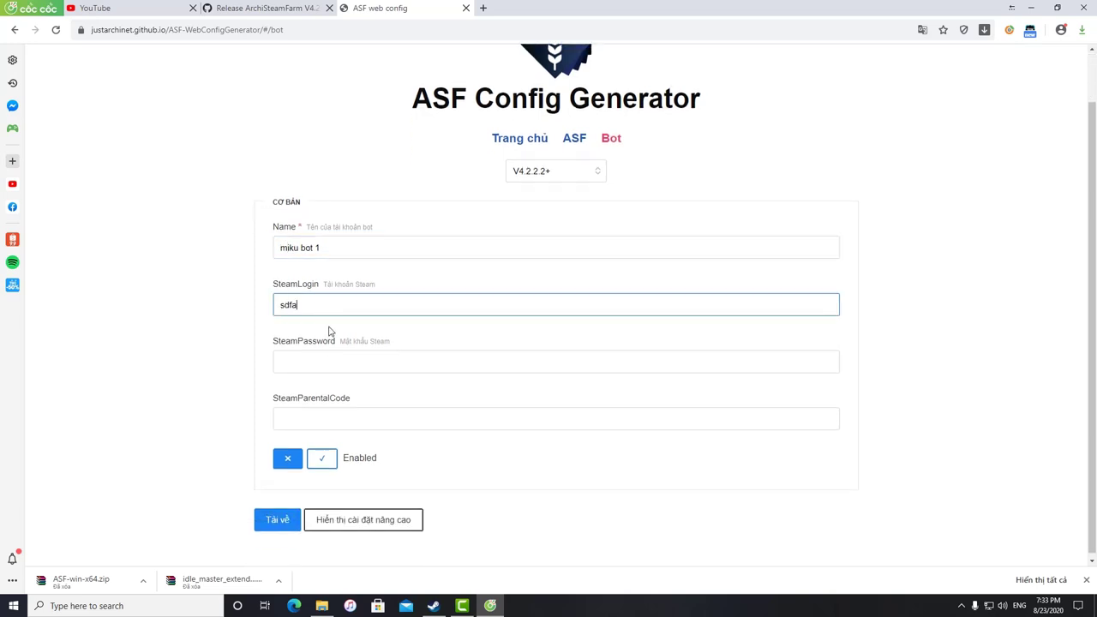
click(330, 362)
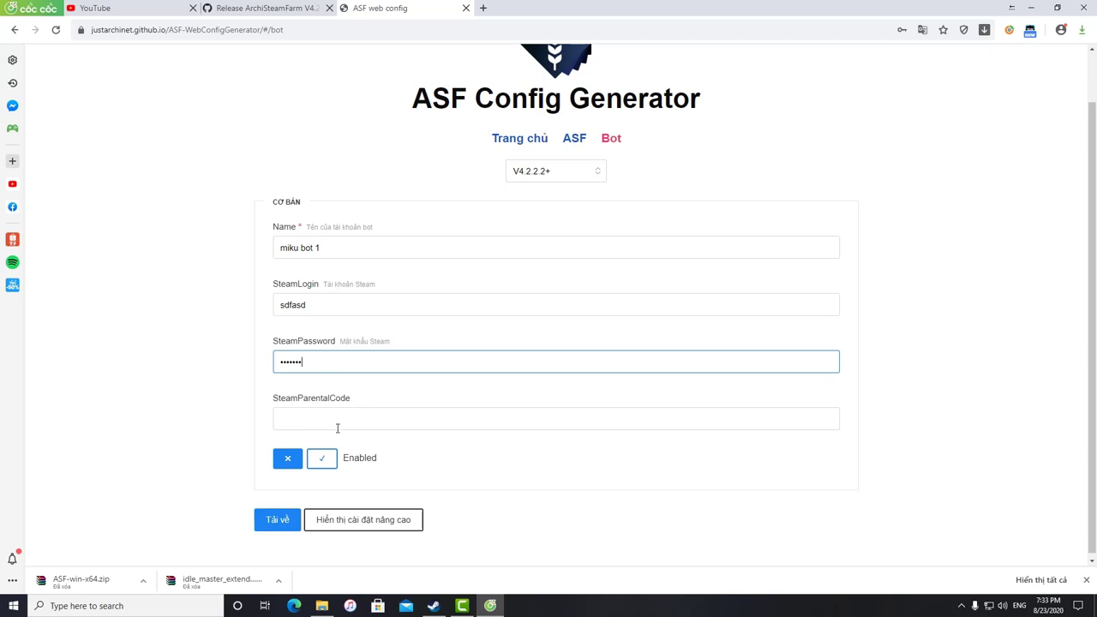
click(331, 465)
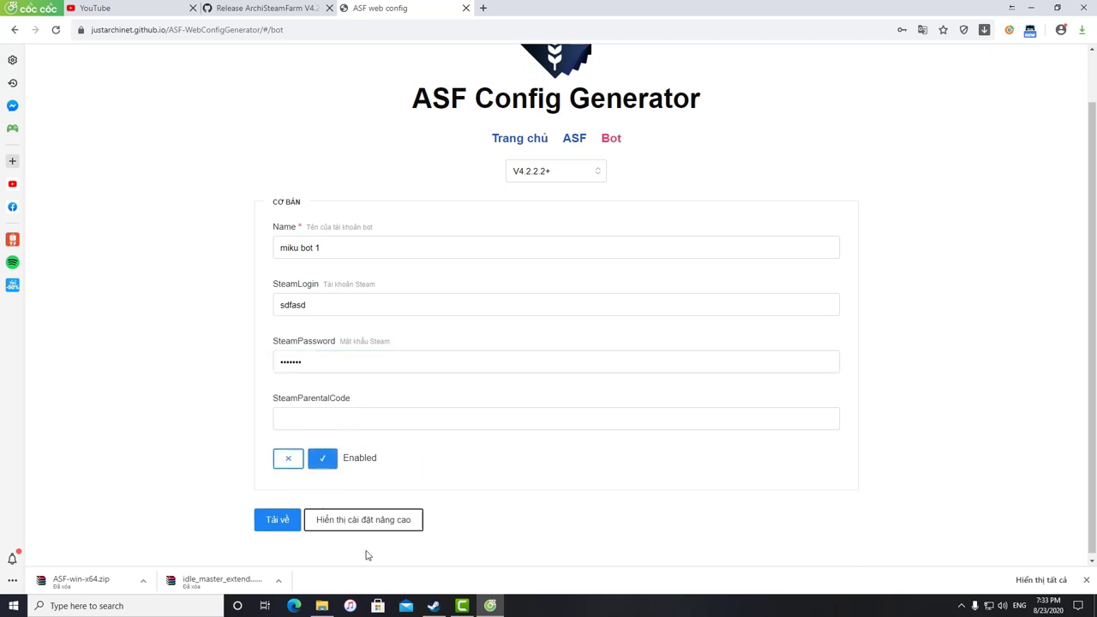
click(292, 523)
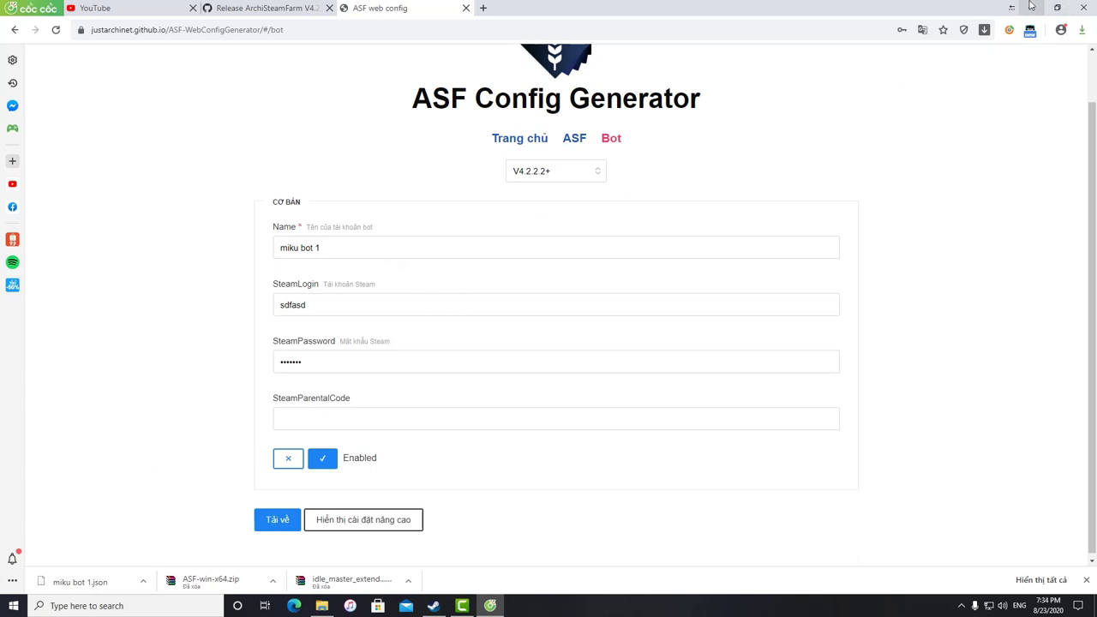
click(1027, 6)
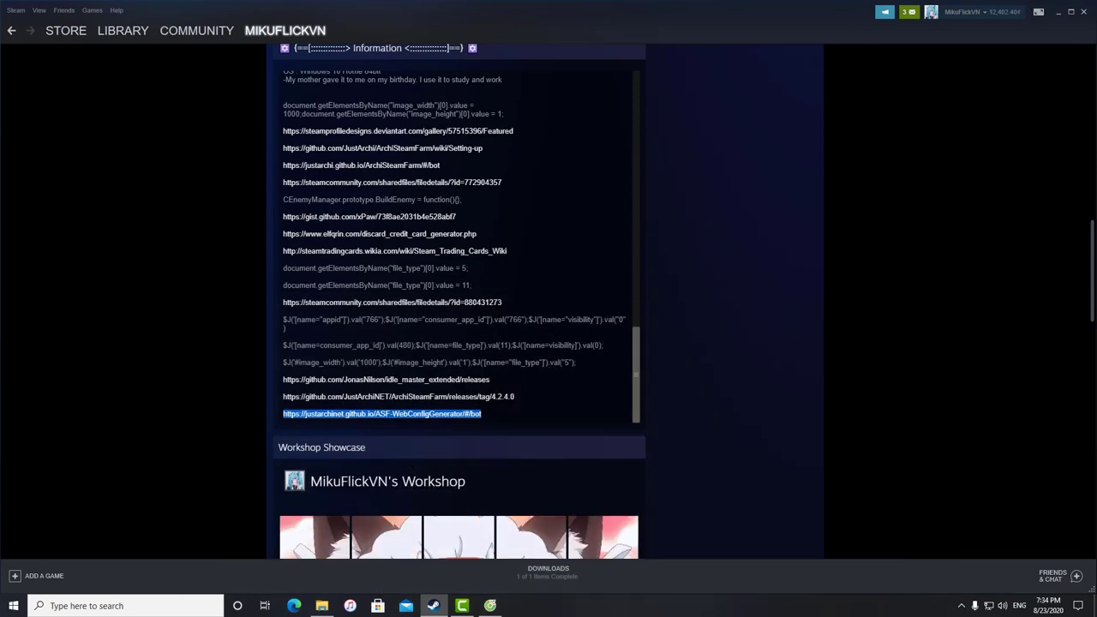
- Copy Miku1.json from the desktop into the archi config folder
click(1016, 9)
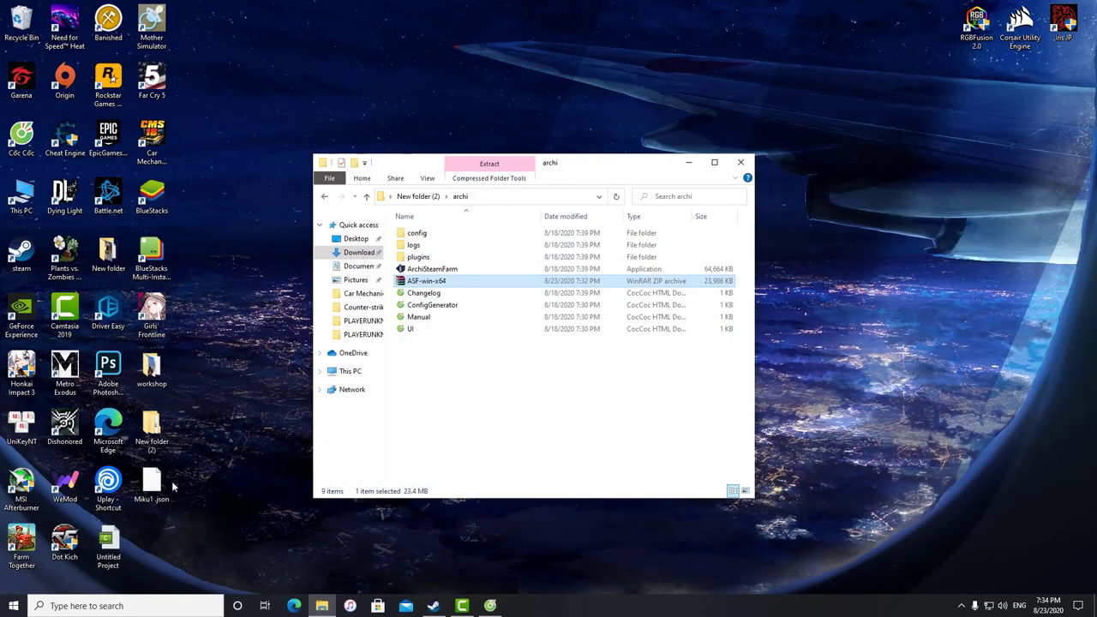
right_click(170, 501)
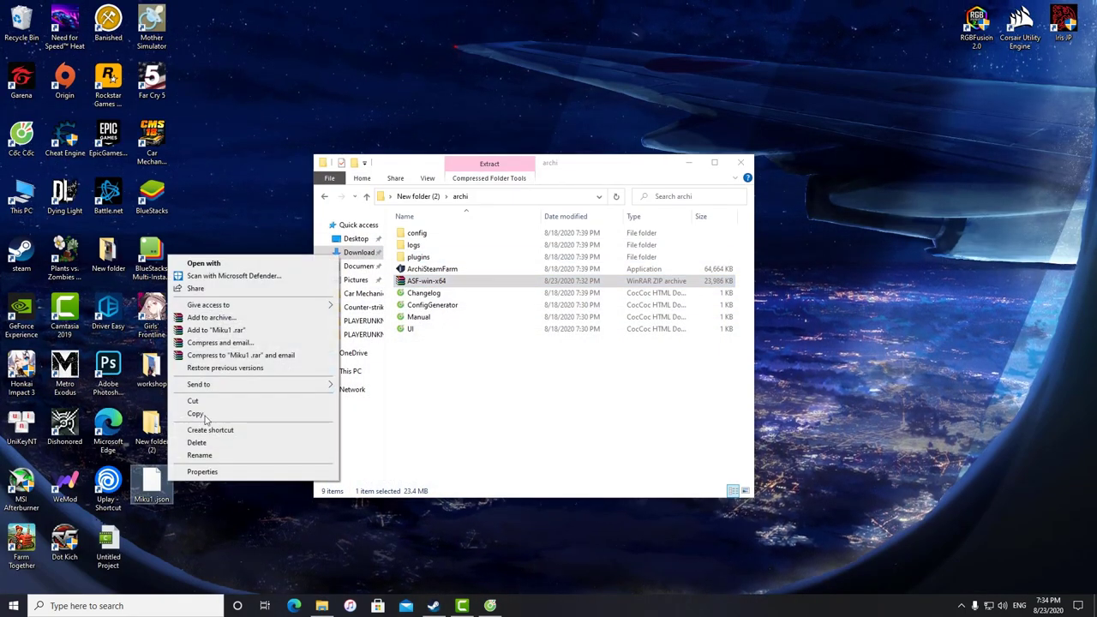
click(206, 415)
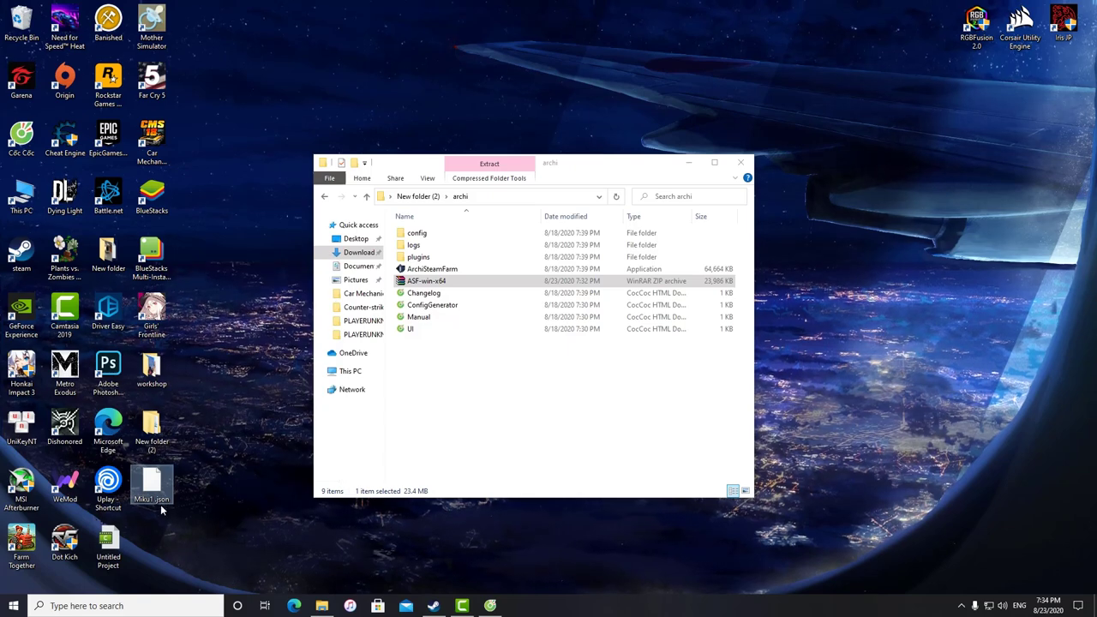
double_click(151, 425)
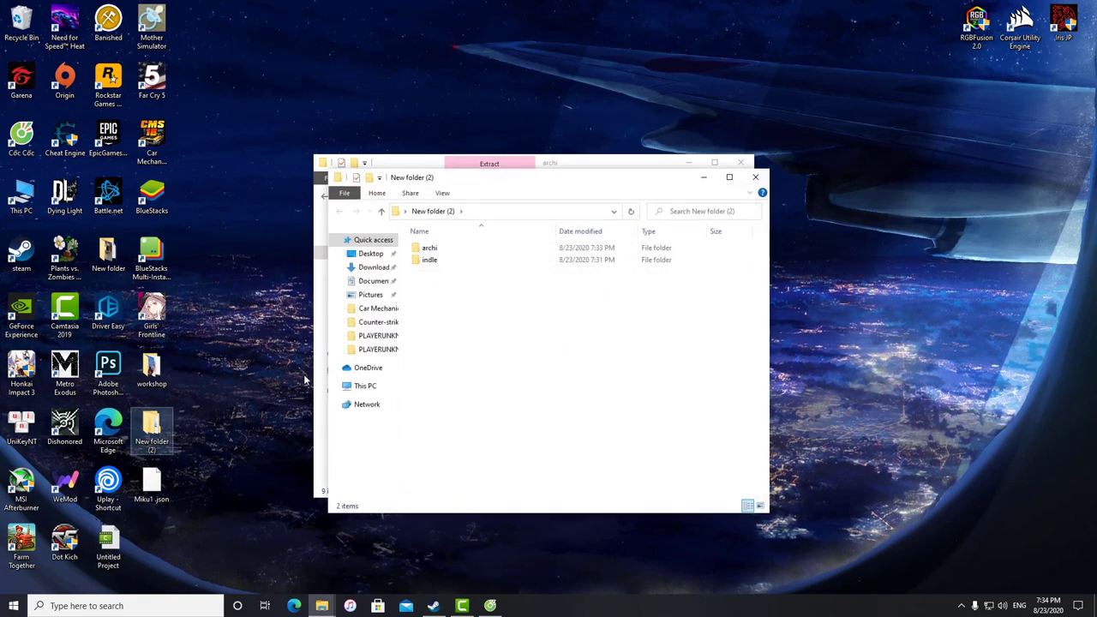
click(466, 254)
double_click(466, 254)
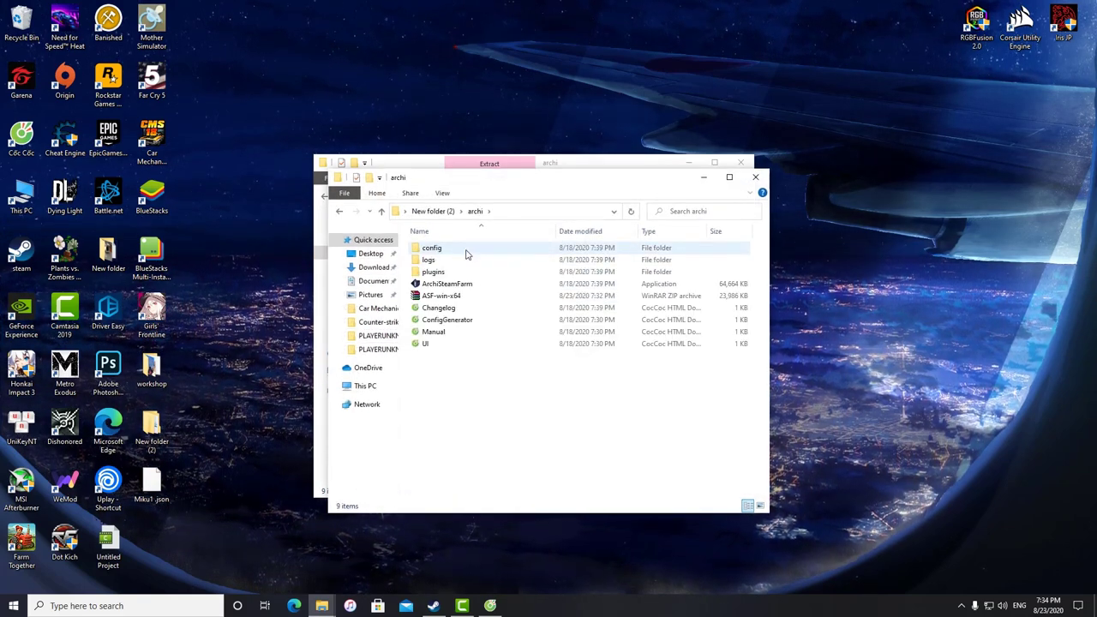
double_click(458, 250)
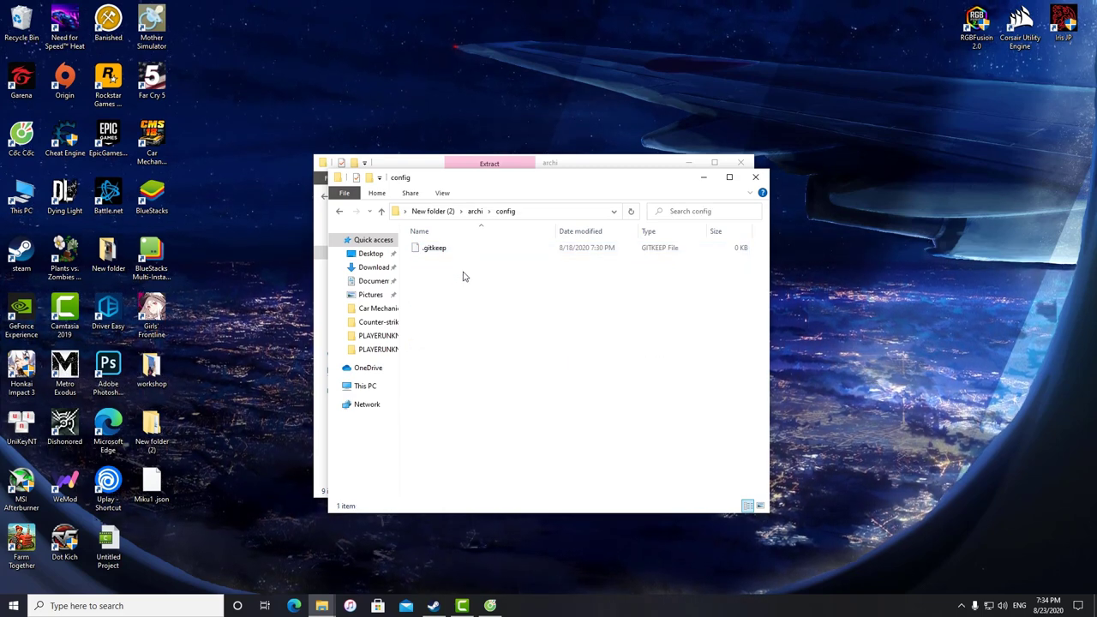
right_click(459, 304)
click(499, 382)
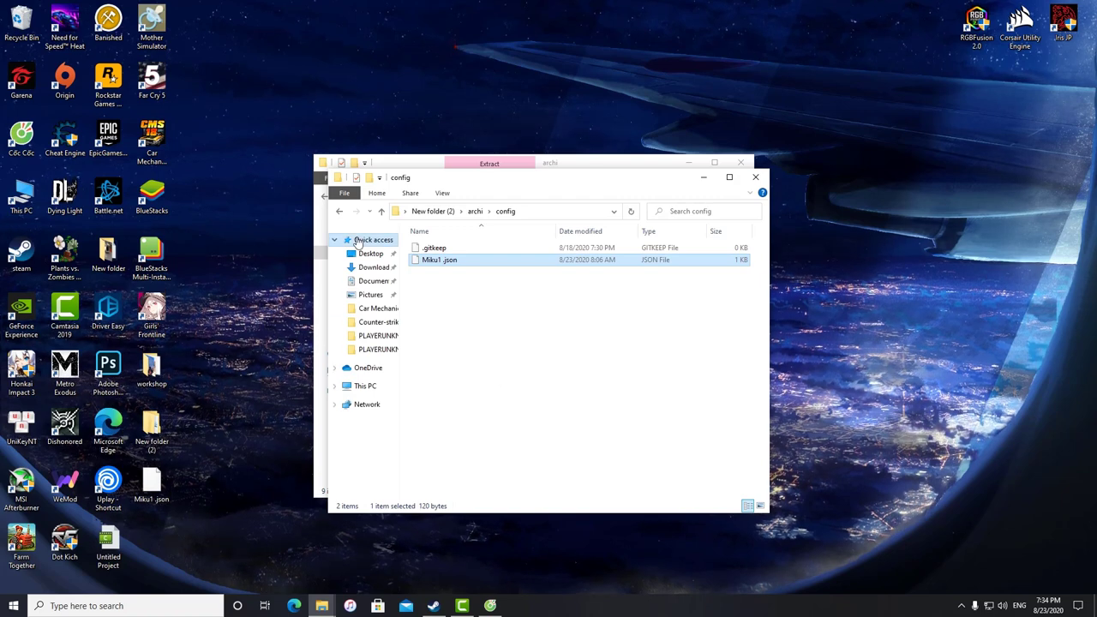
- Launch ArchiSteamFarm.exe from the archi folder
key(alt+Left)
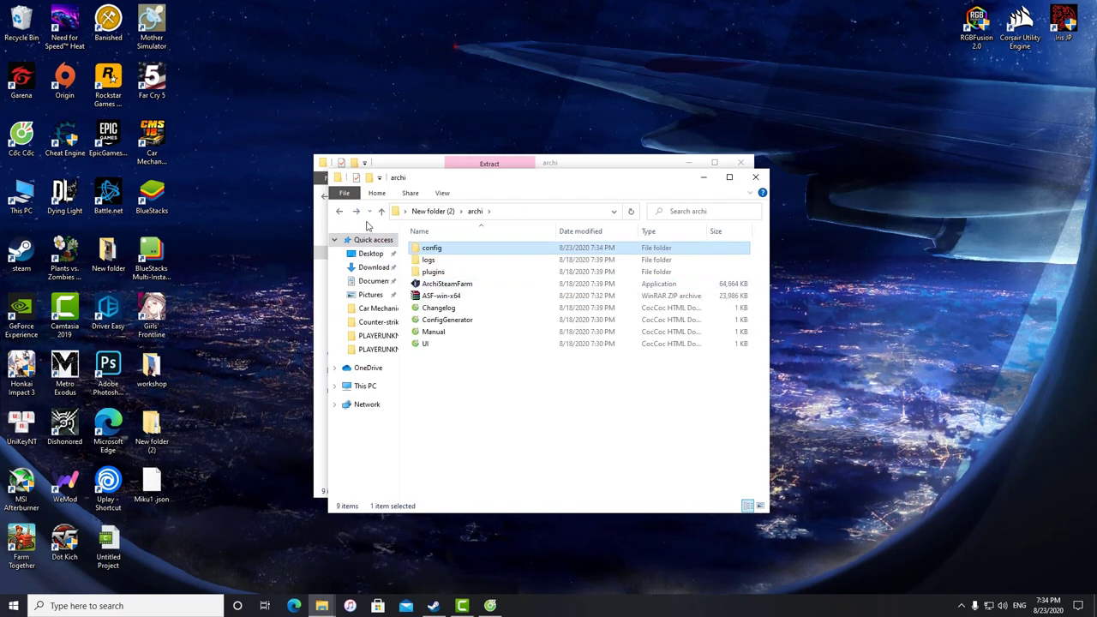
click(354, 212)
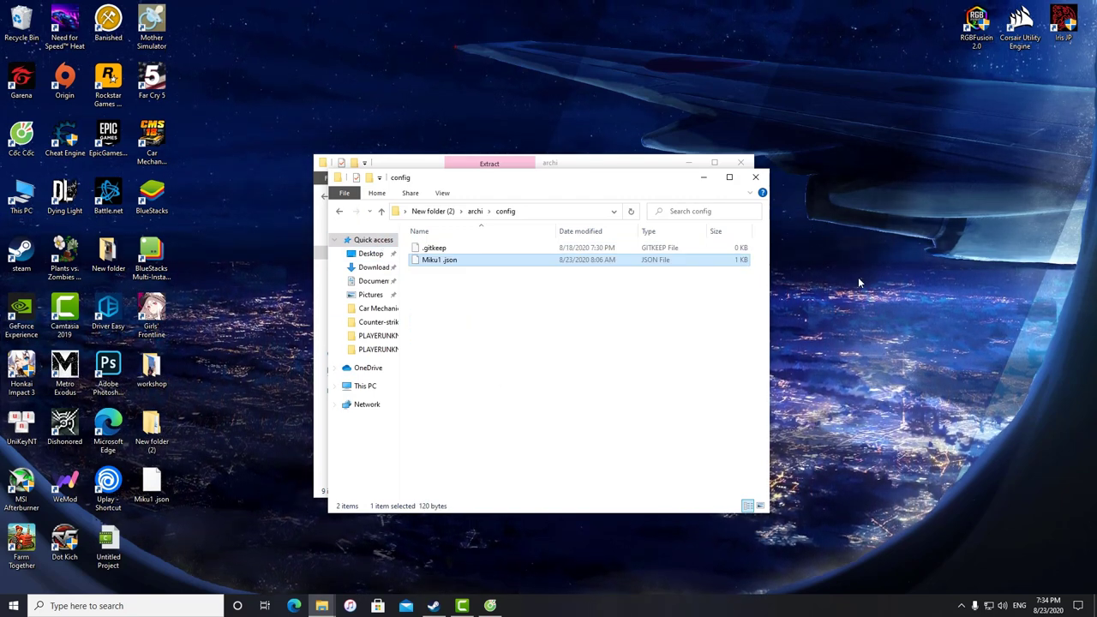
click(339, 211)
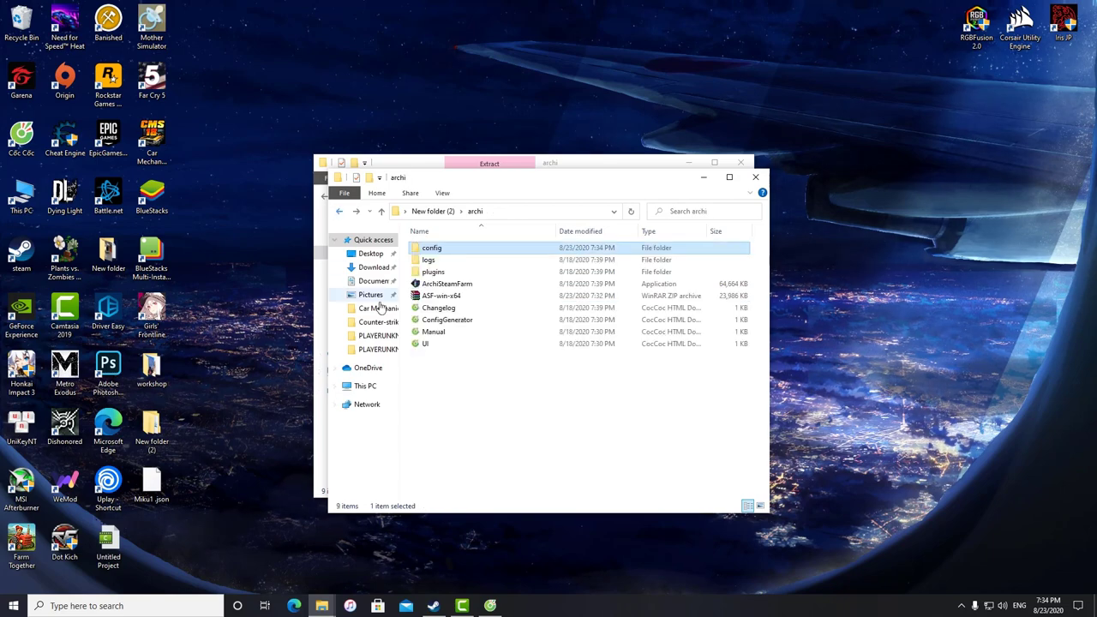
click(448, 287)
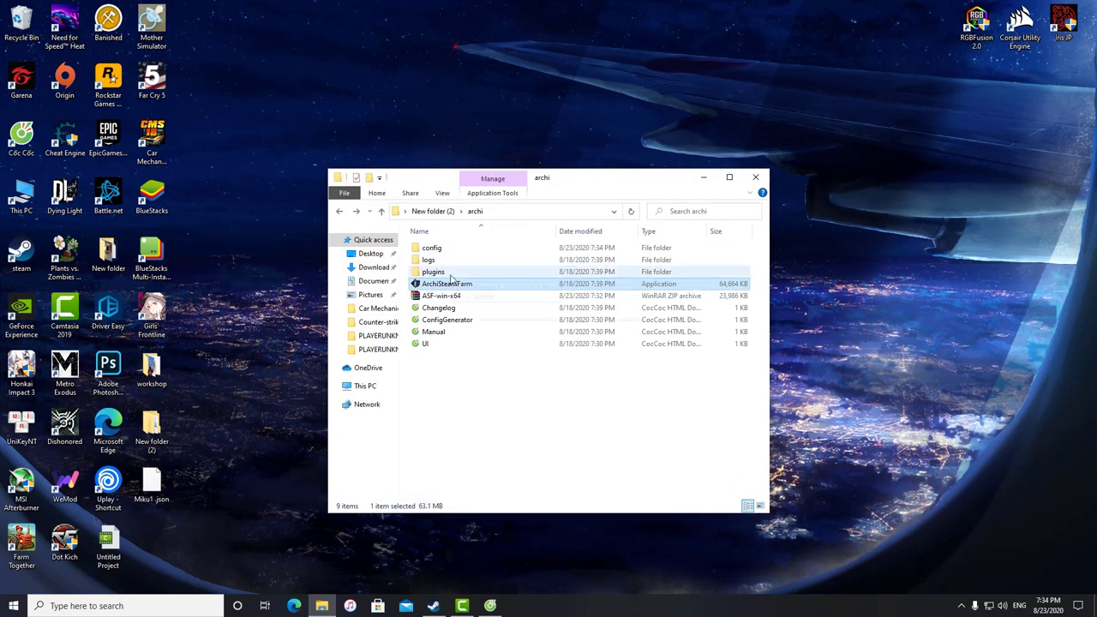
double_click(446, 286)
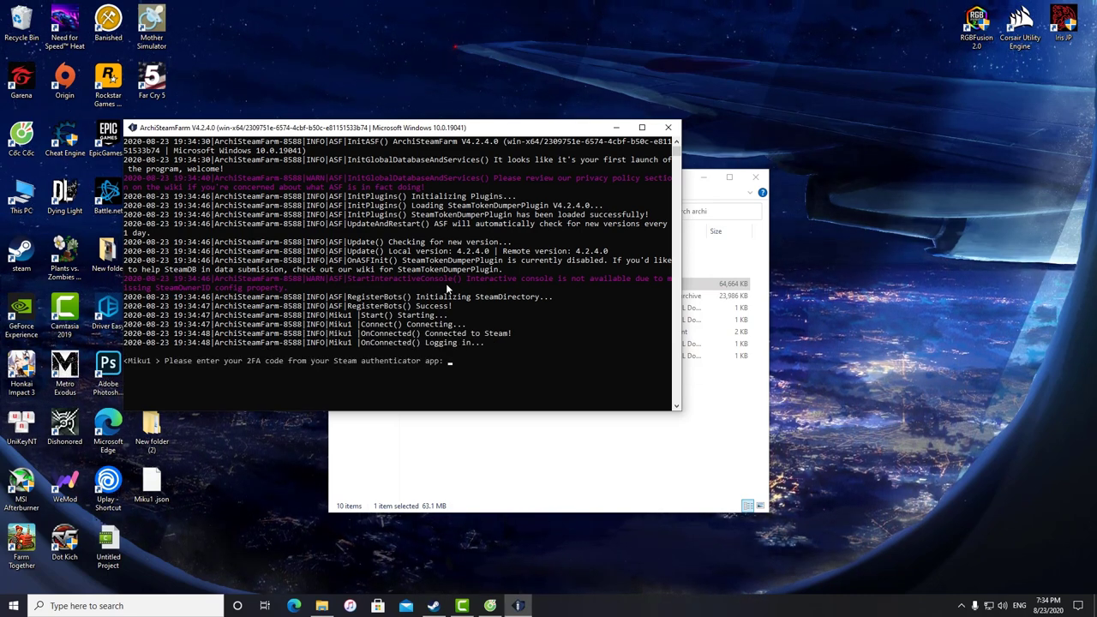
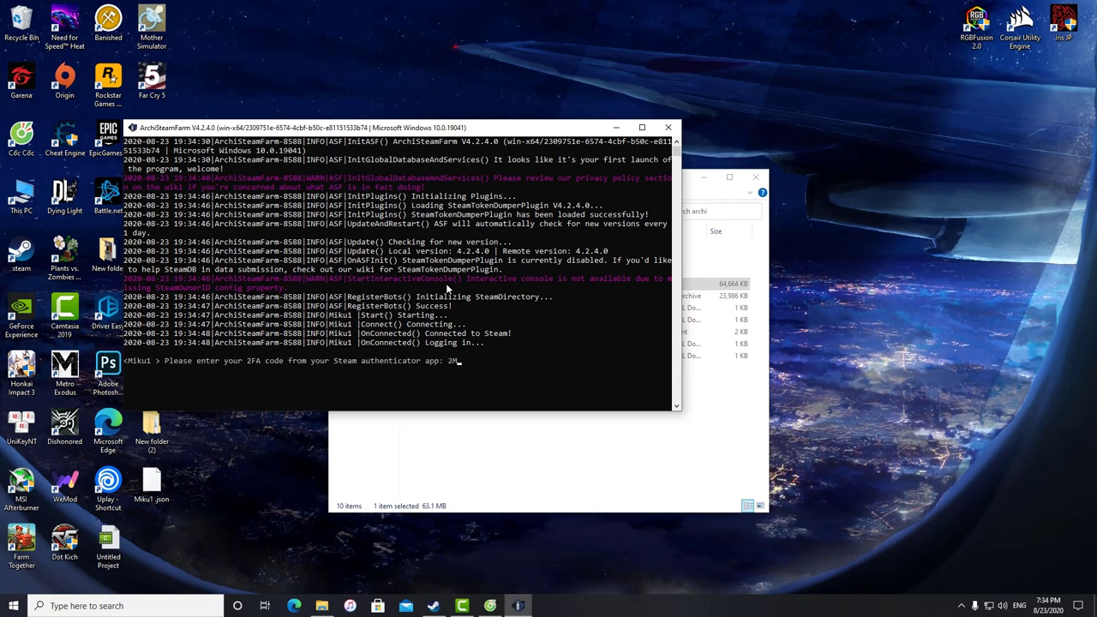
- Submit the Steam authenticator code in the ASF console, then move the console aside and return to Steam
key(Return)
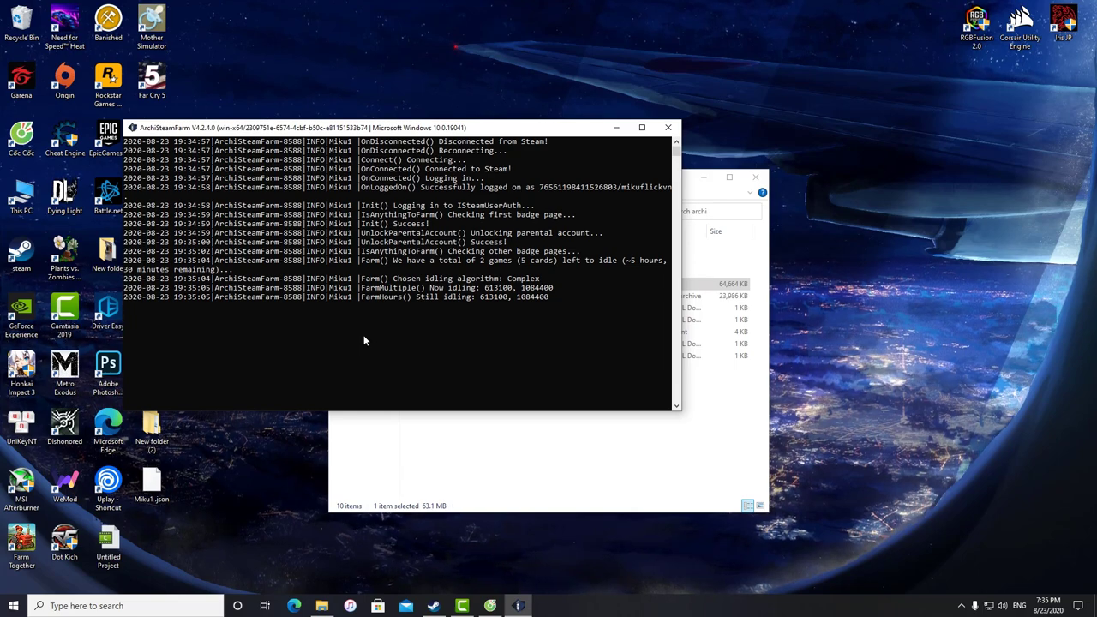
drag(396, 130, 505, 195)
click(733, 182)
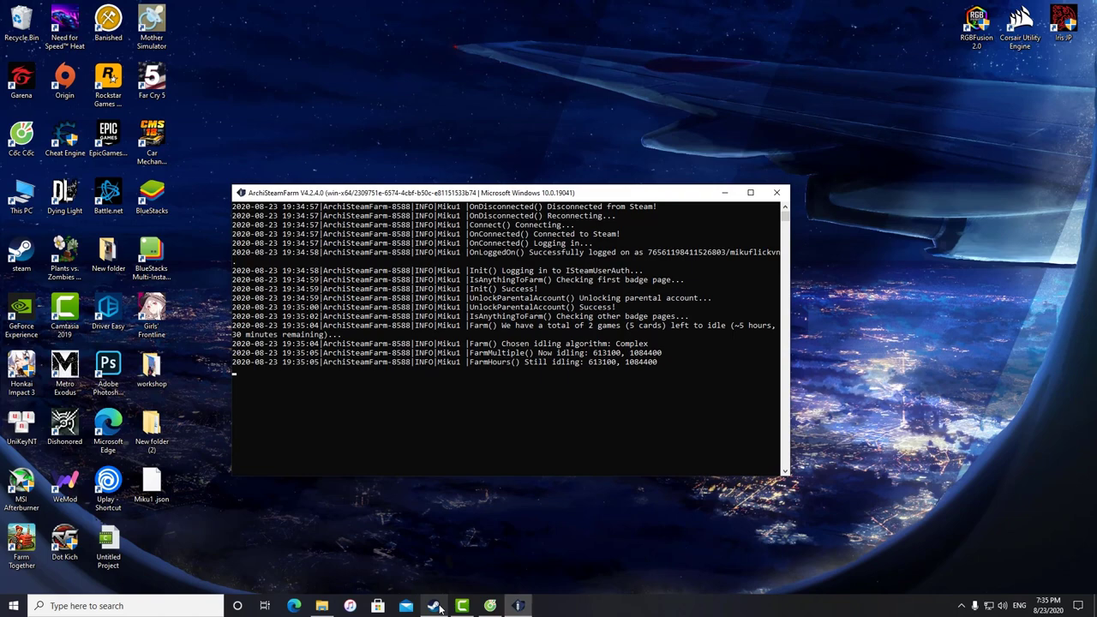
click(434, 606)
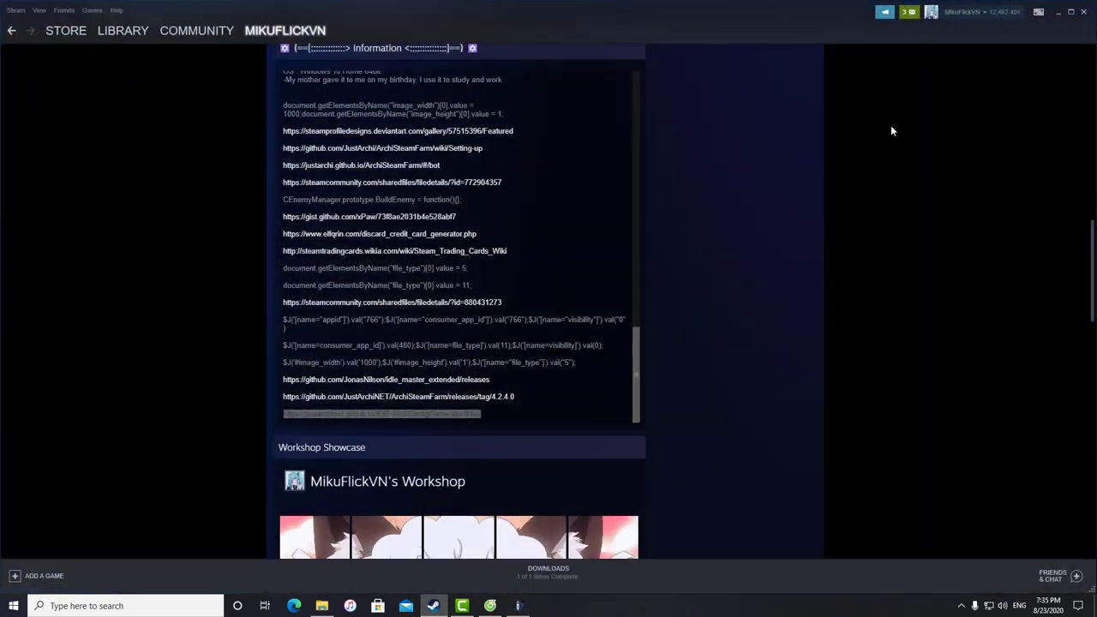
- Review the new Lurking and Magic trading cards in the inventory and dismiss the new-items banner
click(906, 12)
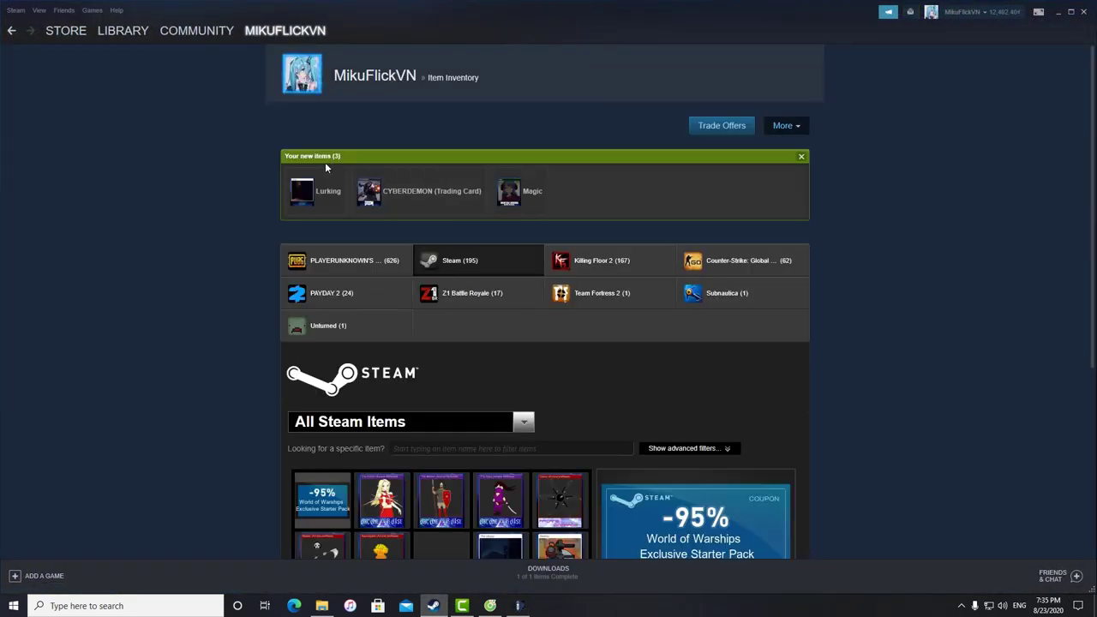
click(326, 170)
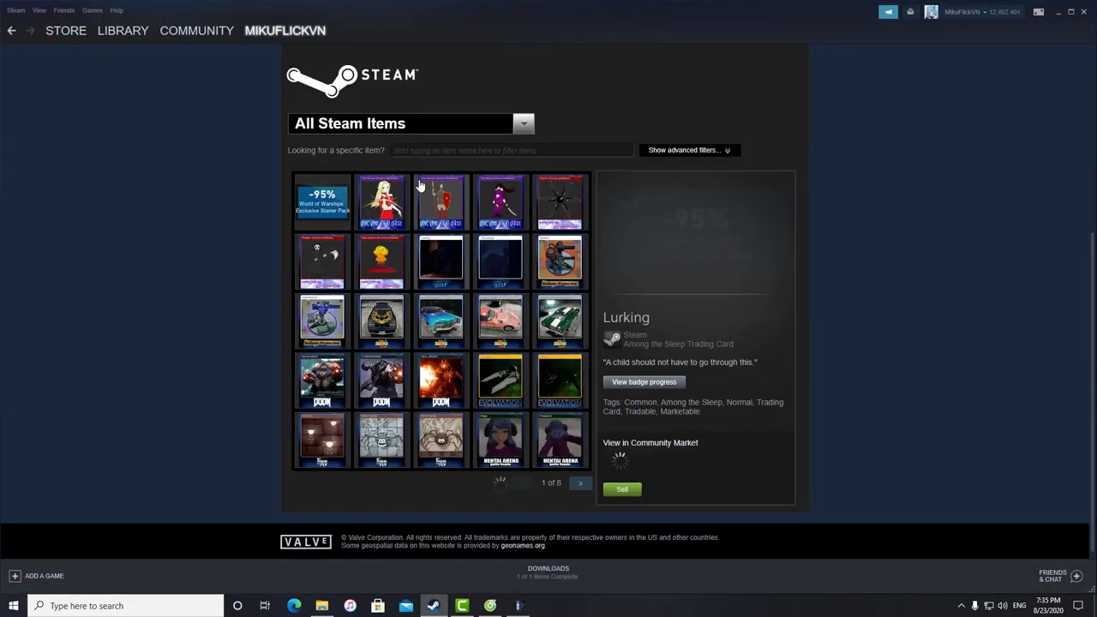
scroll(492, 377, up, 4)
click(500, 215)
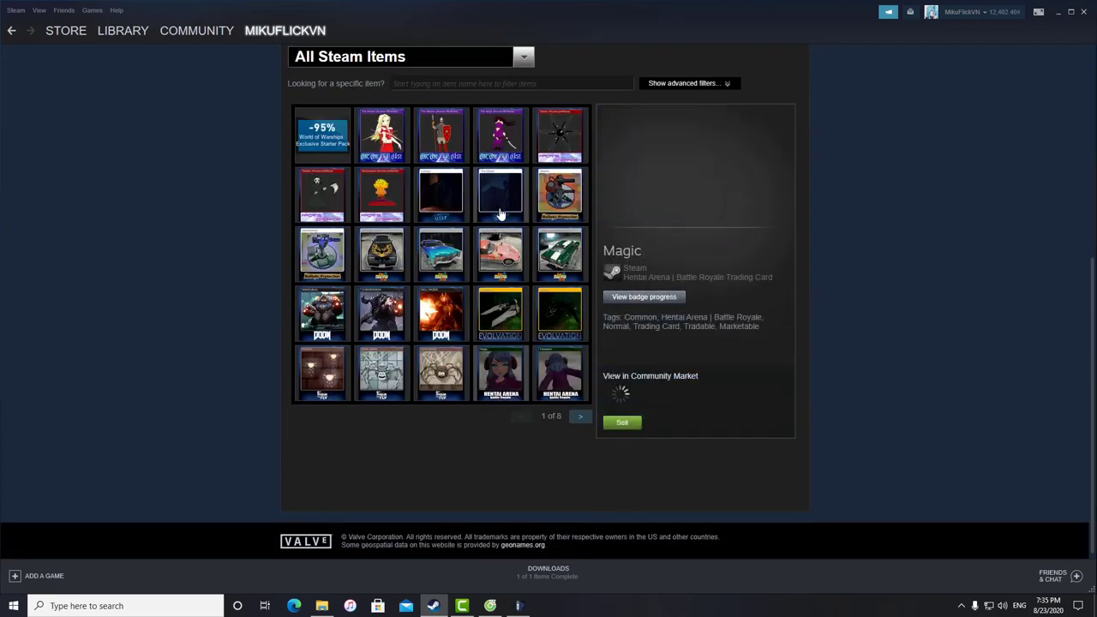
scroll(699, 388, up, 4)
click(801, 157)
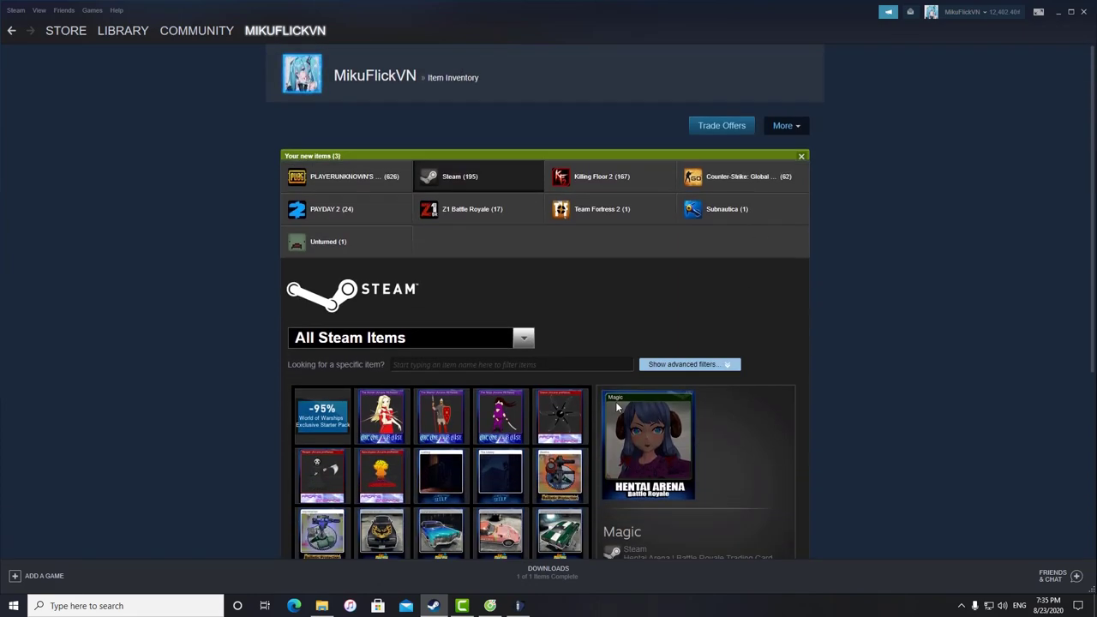
- Close the ArchiSteamFarm console and minimize Steam
click(518, 606)
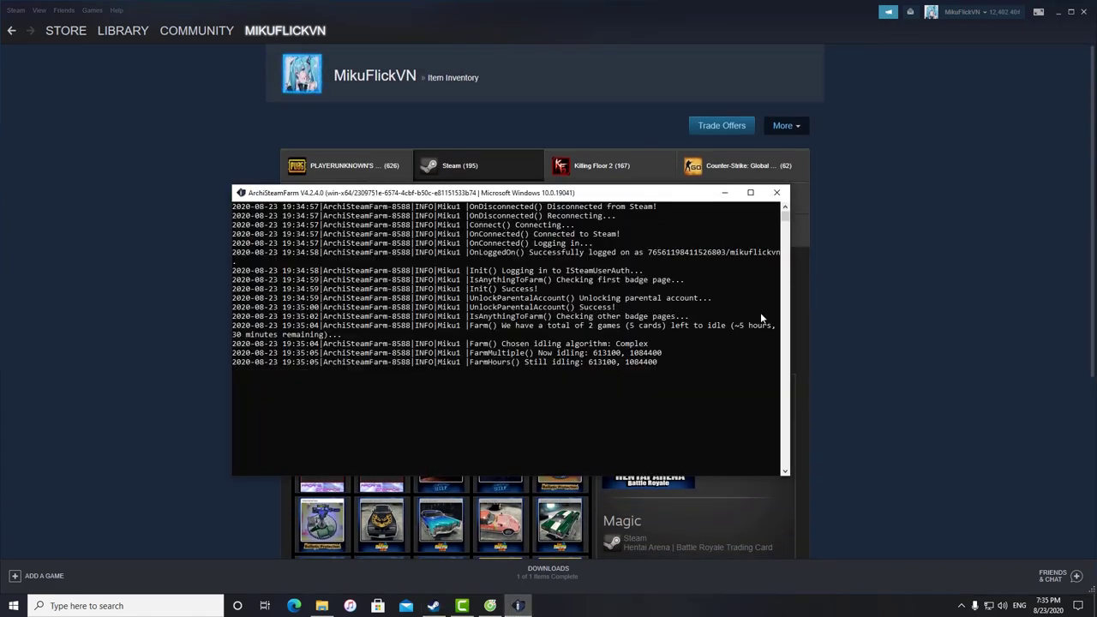
click(777, 192)
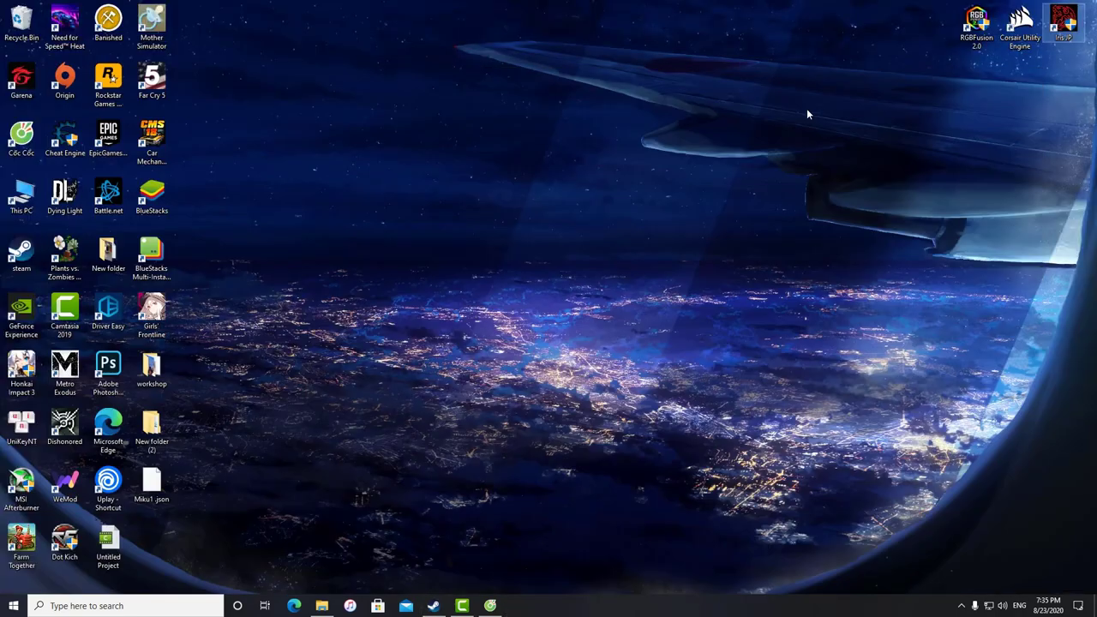
click(1057, 11)
- Close the ASF web config and ArchiSteamFarm GitHub release tabs in the browser
click(491, 606)
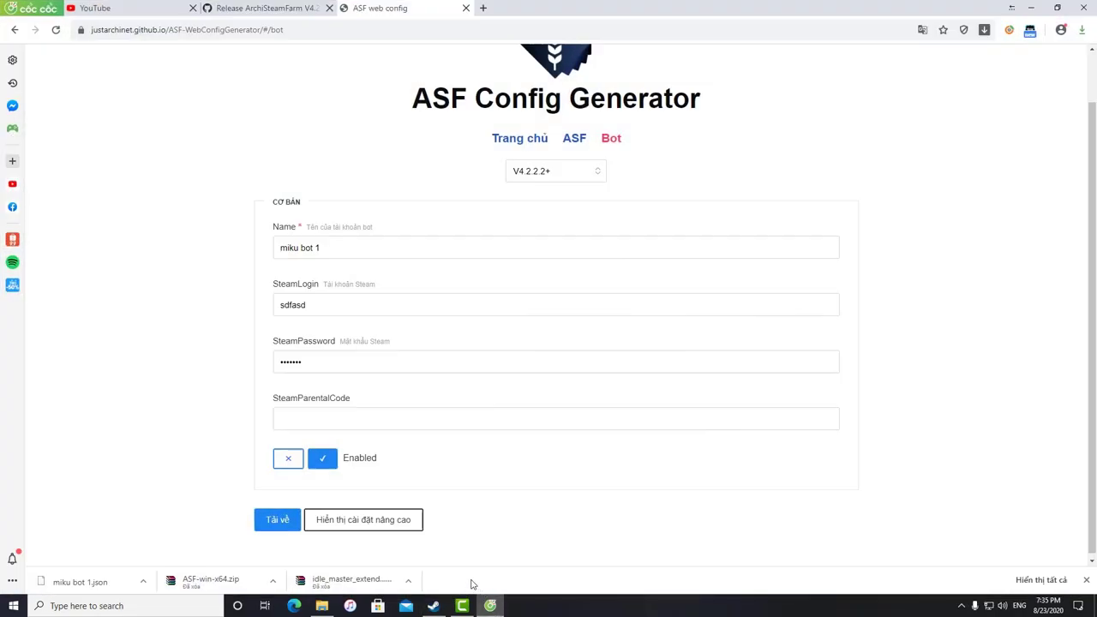
click(466, 8)
click(329, 8)
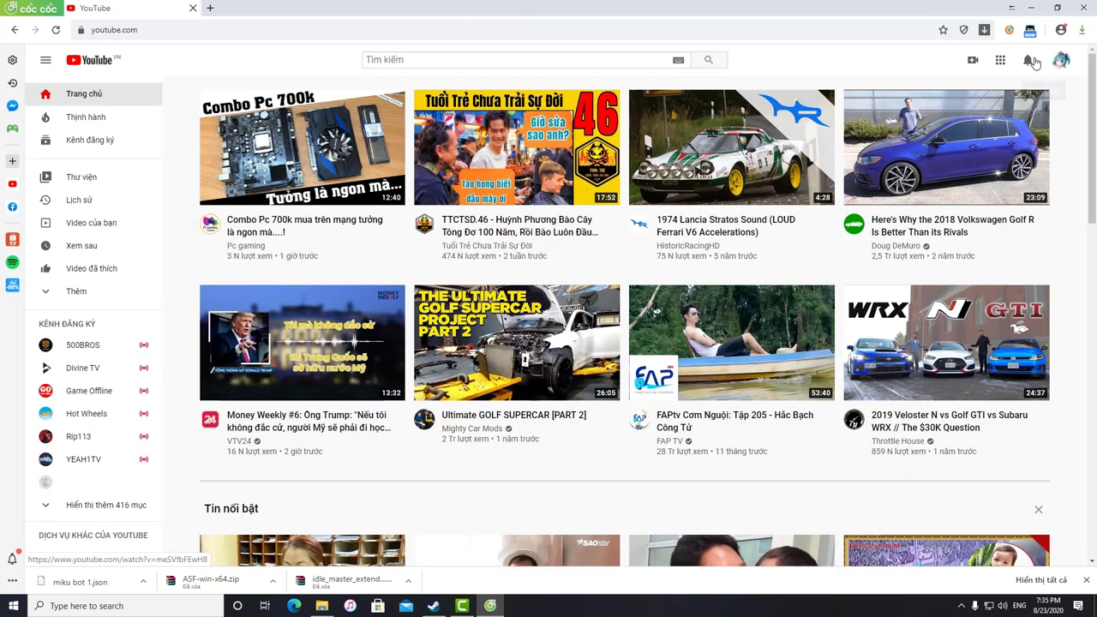
click(1031, 8)
click(490, 607)
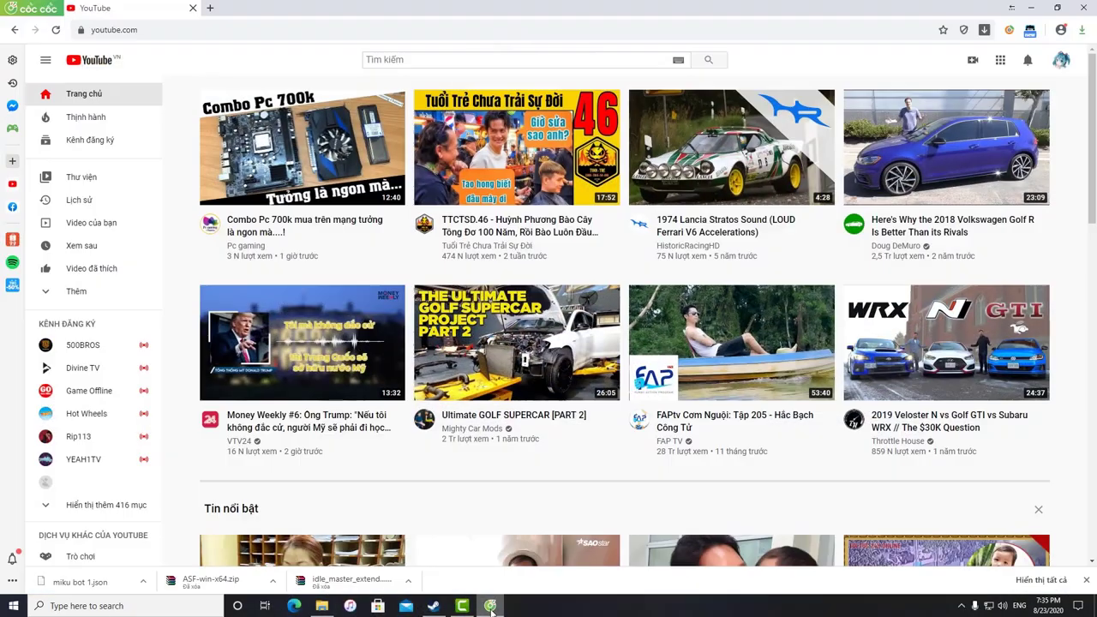
click(491, 607)
click(434, 607)
click(434, 606)
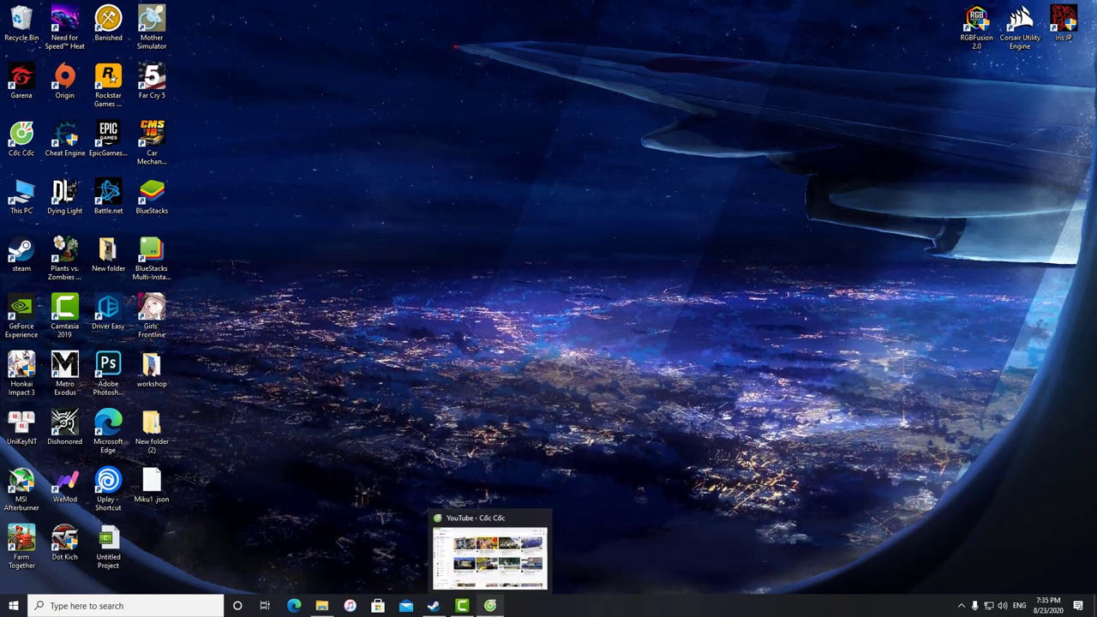
click(433, 606)
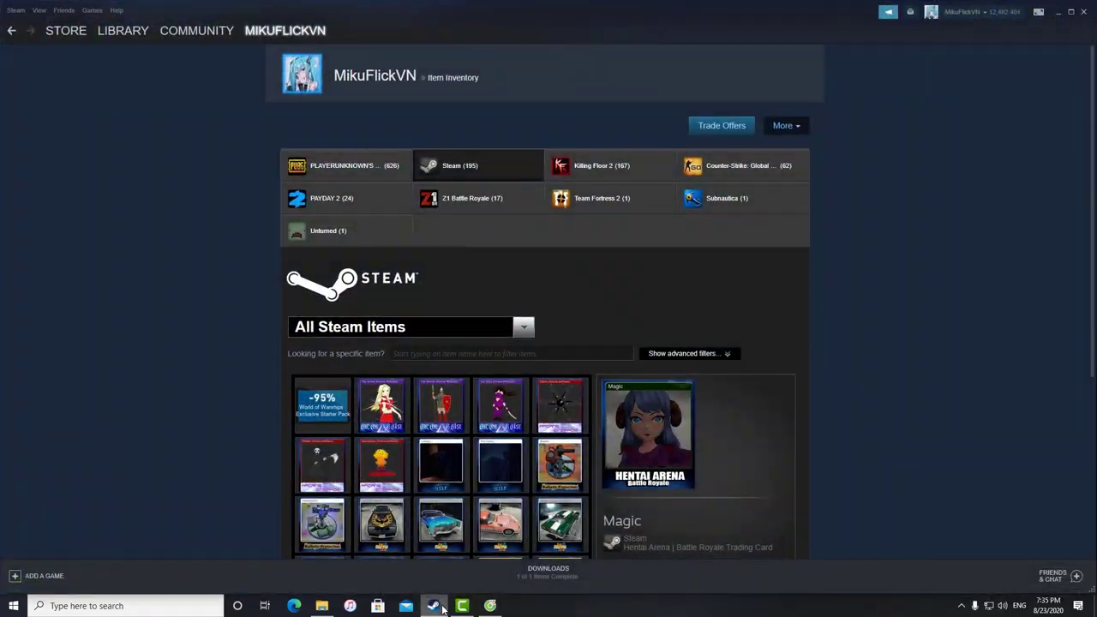
- Open the Steam profile page, then minimize Steam
click(279, 58)
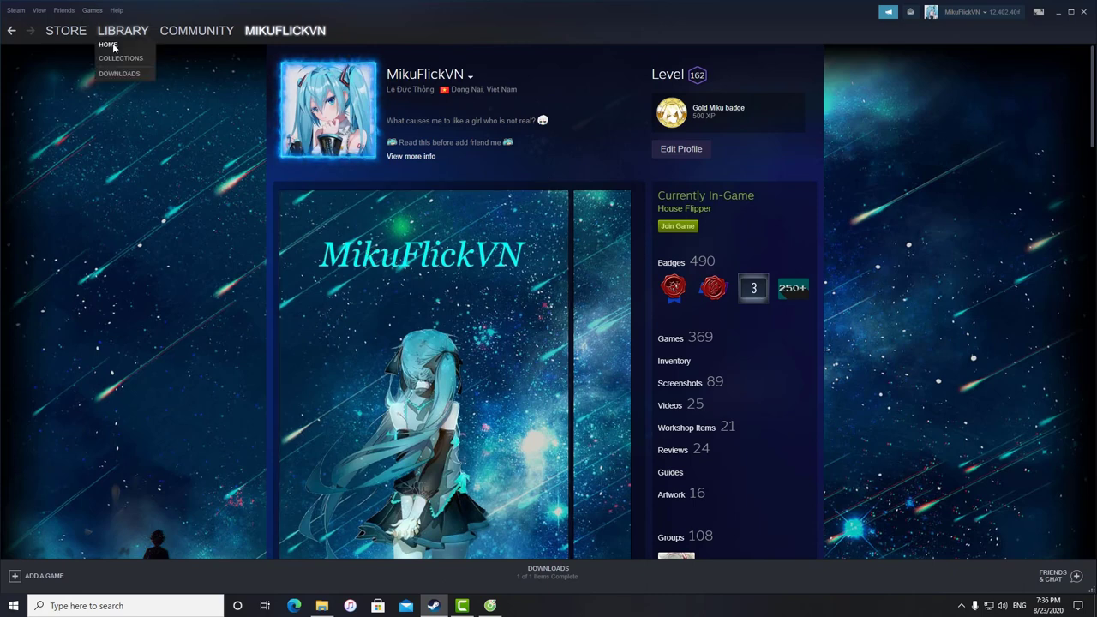
click(112, 45)
click(1058, 13)
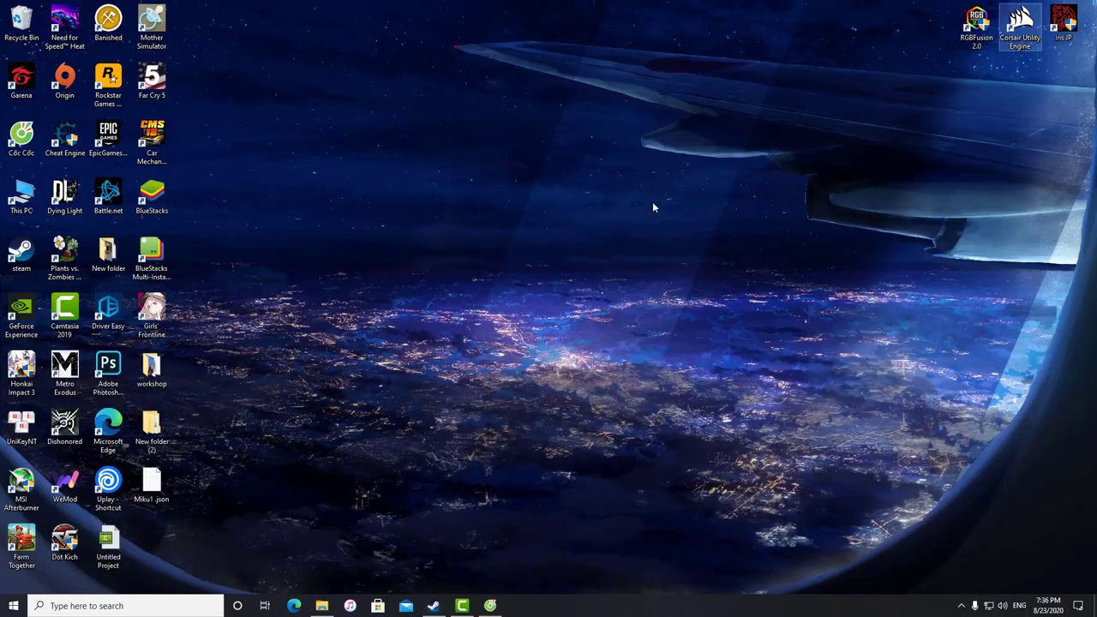
- Minimize the YouTube browser window so only the Windows desktop shows
click(491, 606)
click(494, 606)
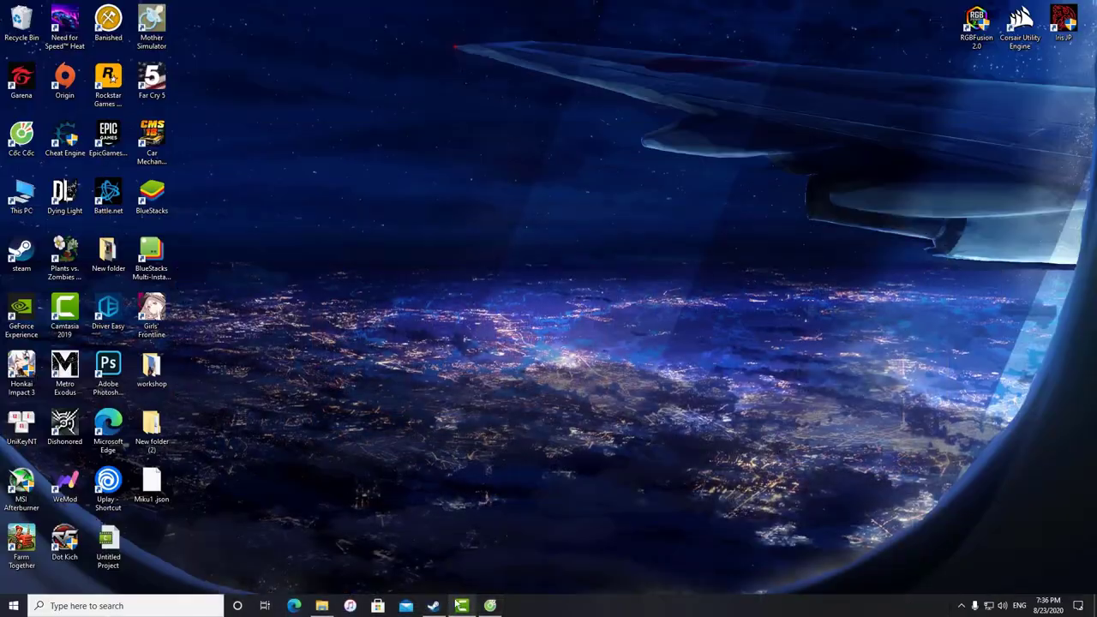
mouse_move(445, 608)
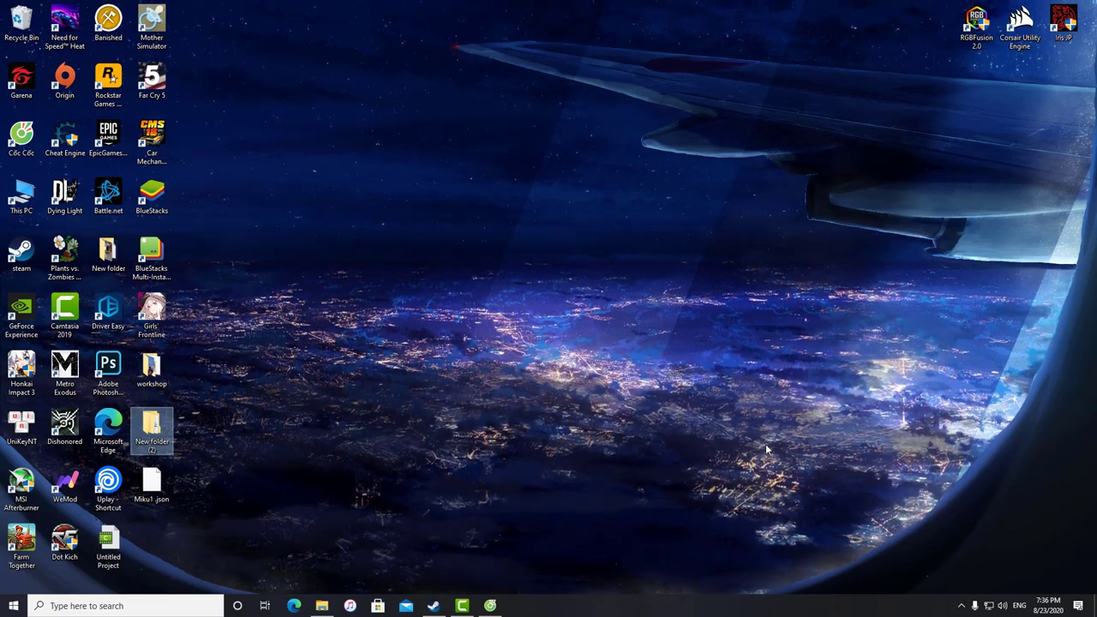
click(487, 606)
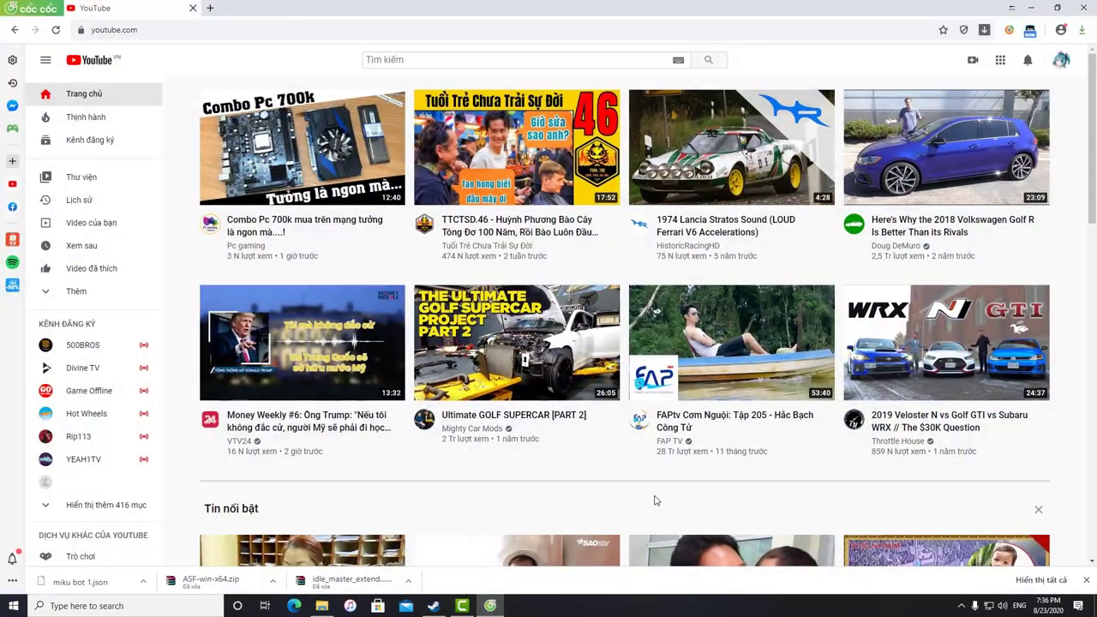
click(1035, 8)
right_click(677, 222)
click(477, 349)
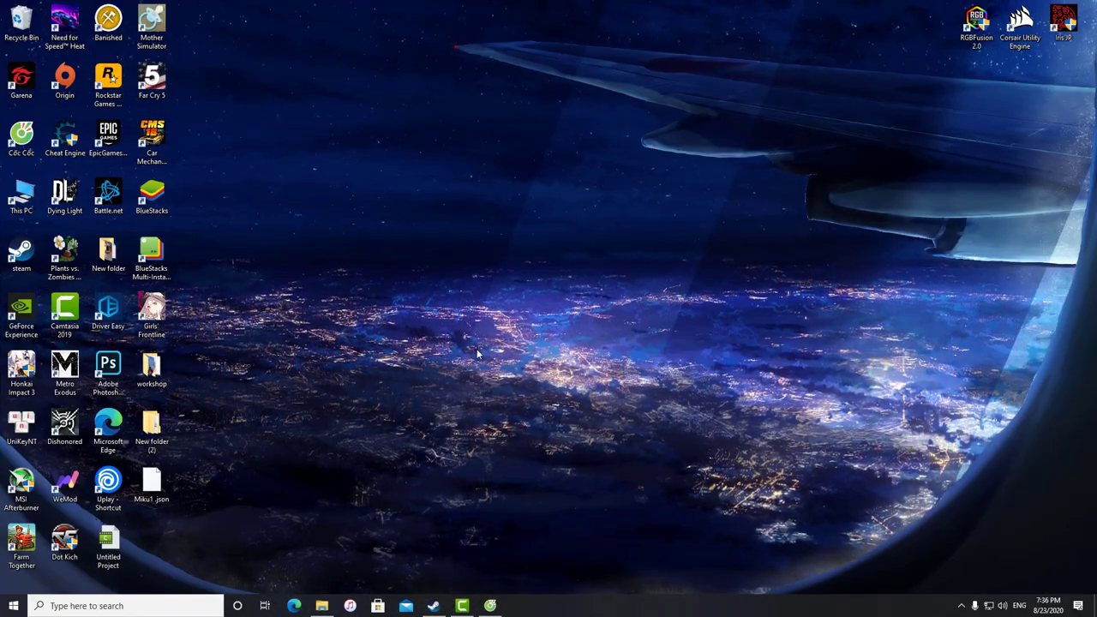